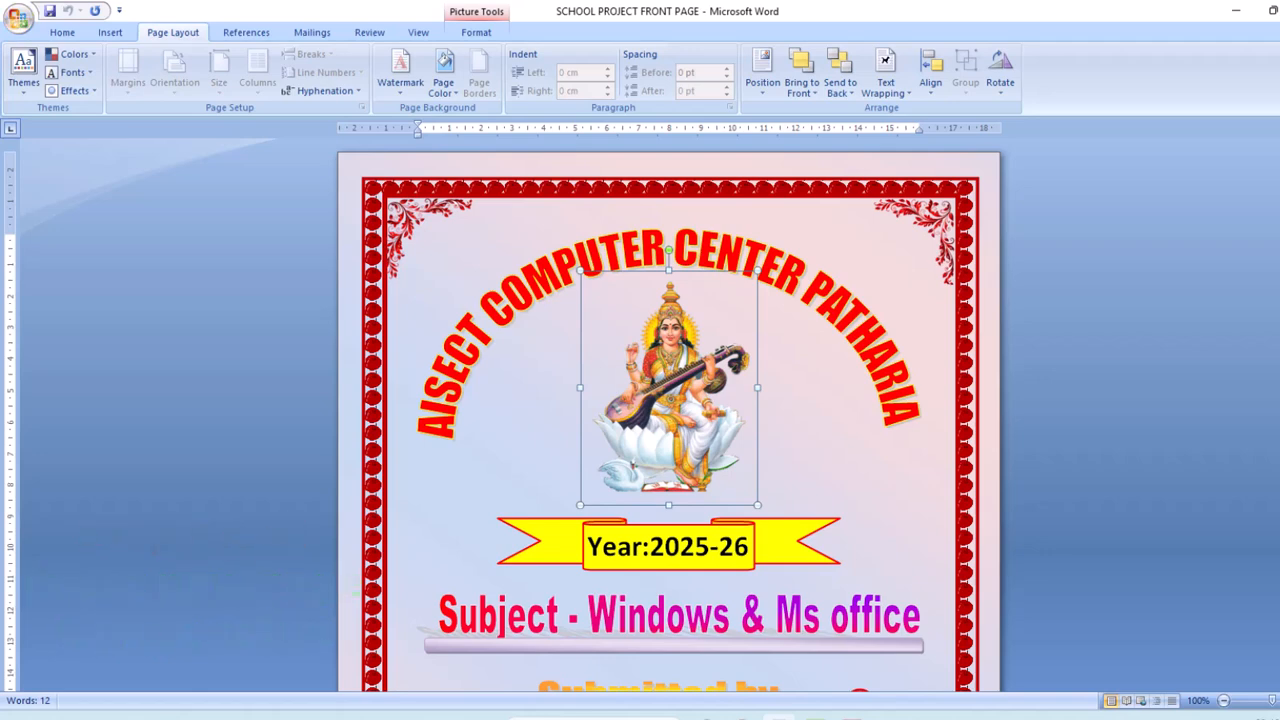
Create a new blank document with Ctrl+N.
key(ctrl+n)
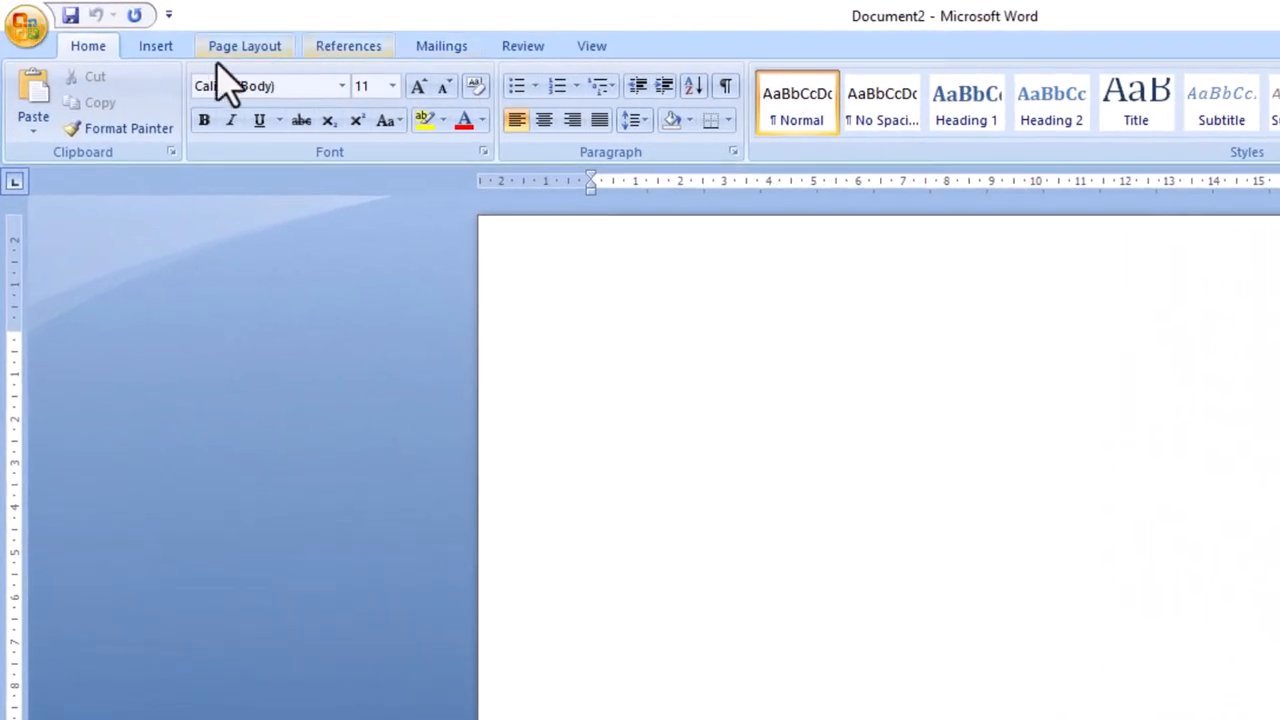
Give the new document Normal margins and A4 paper size.
click(158, 36)
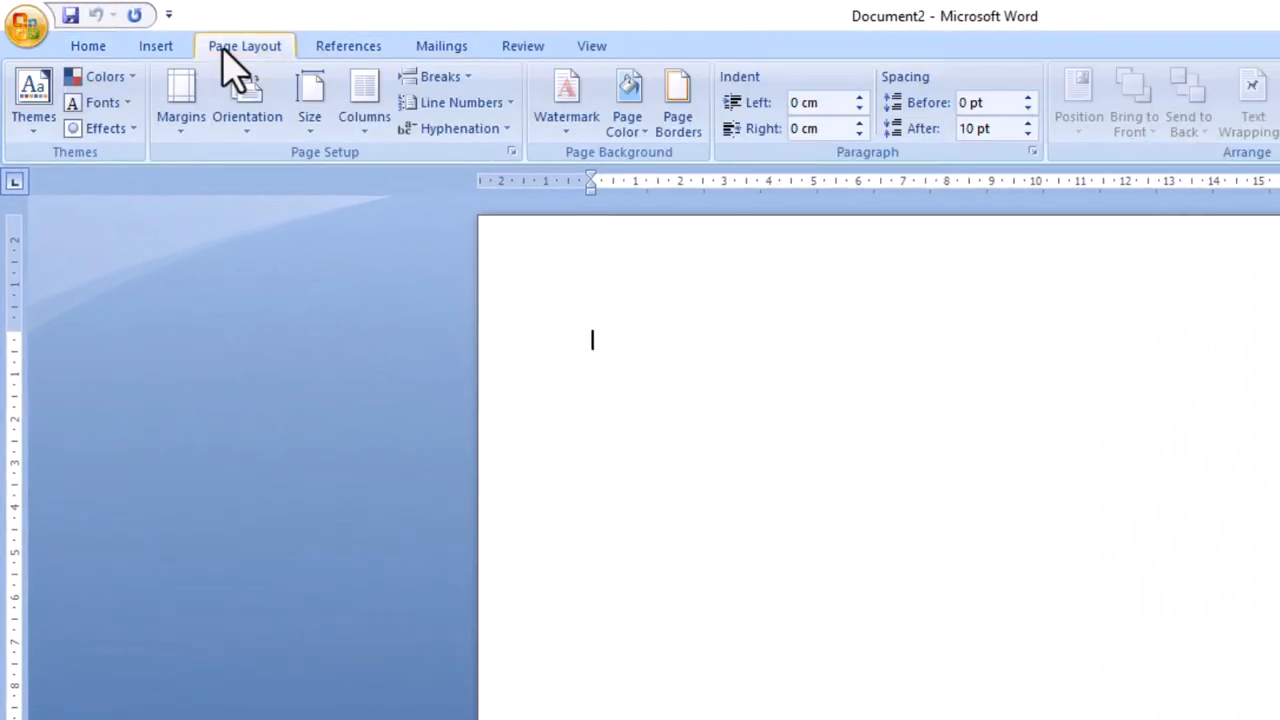
click(190, 125)
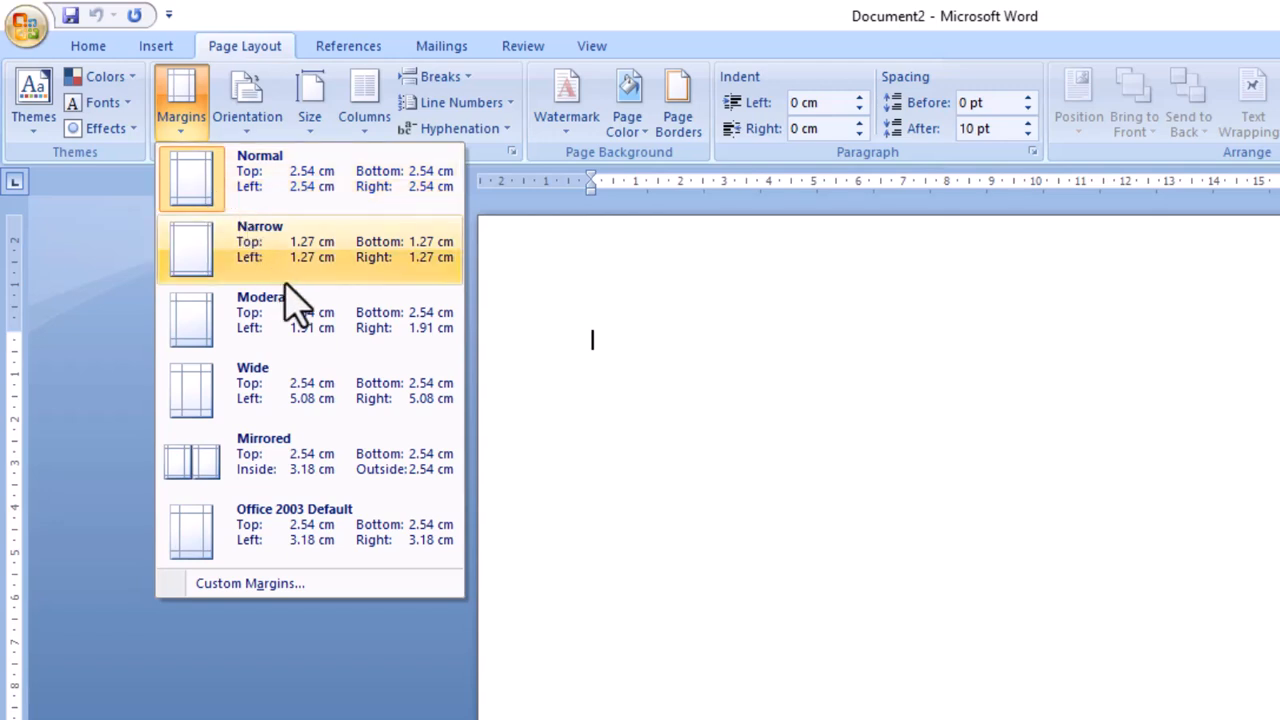
click(300, 195)
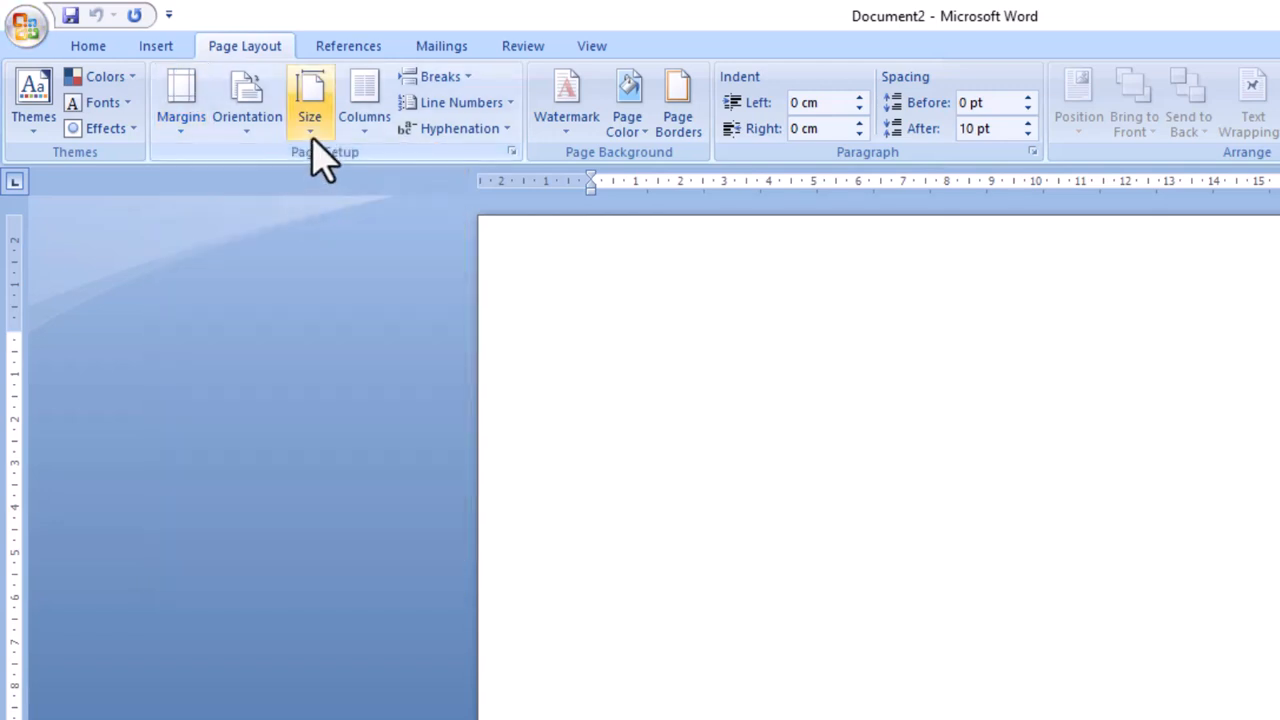
click(310, 118)
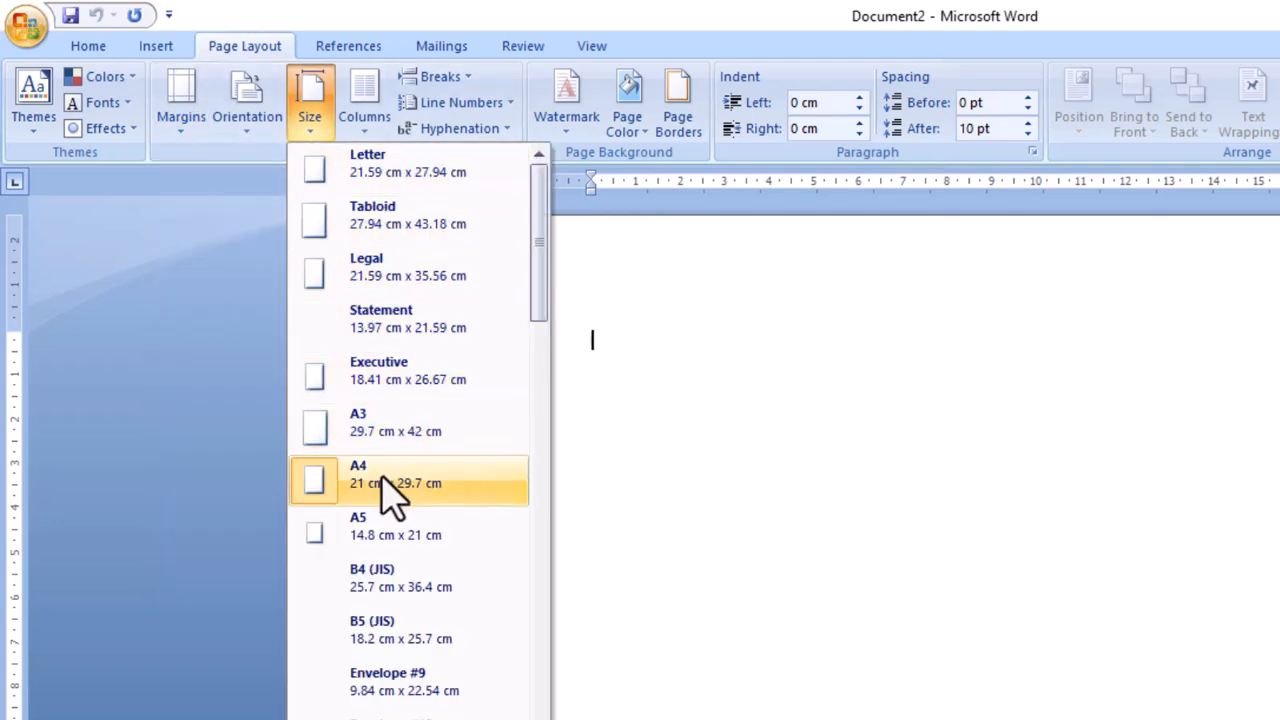
click(390, 482)
click(312, 125)
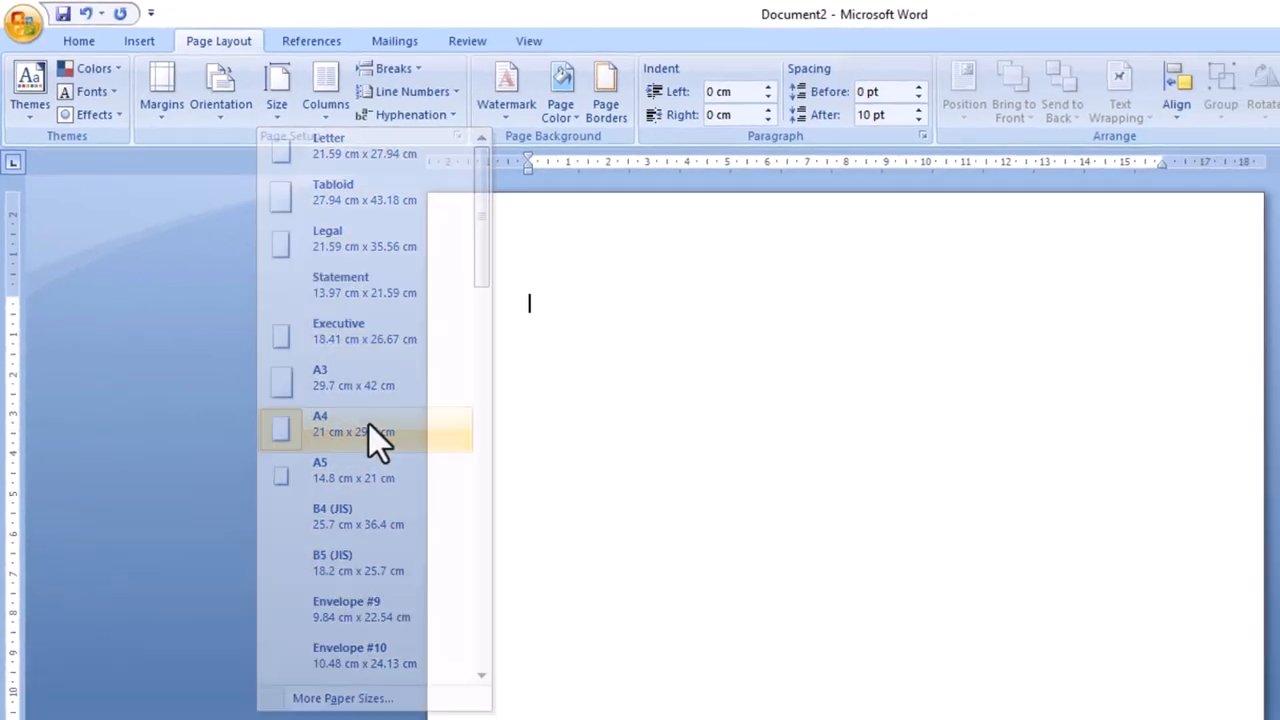
click(420, 488)
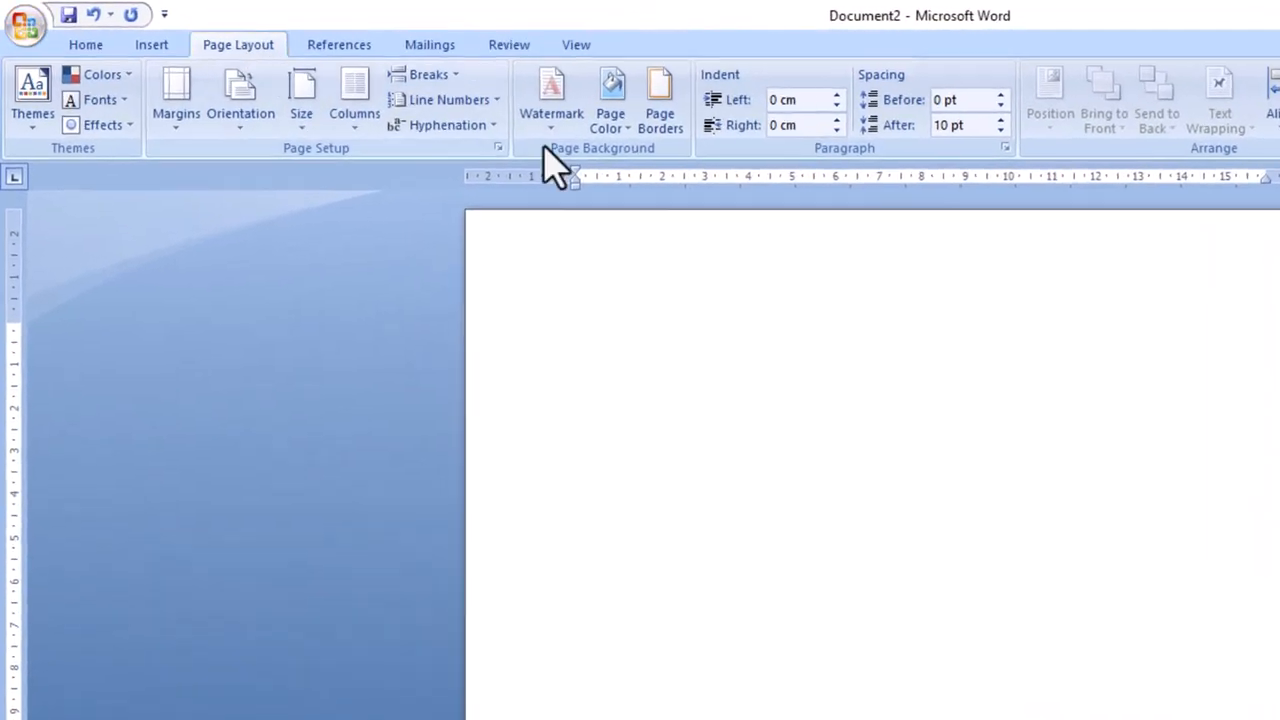
Start a two-colour page gradient using light pink and light blue.
click(625, 128)
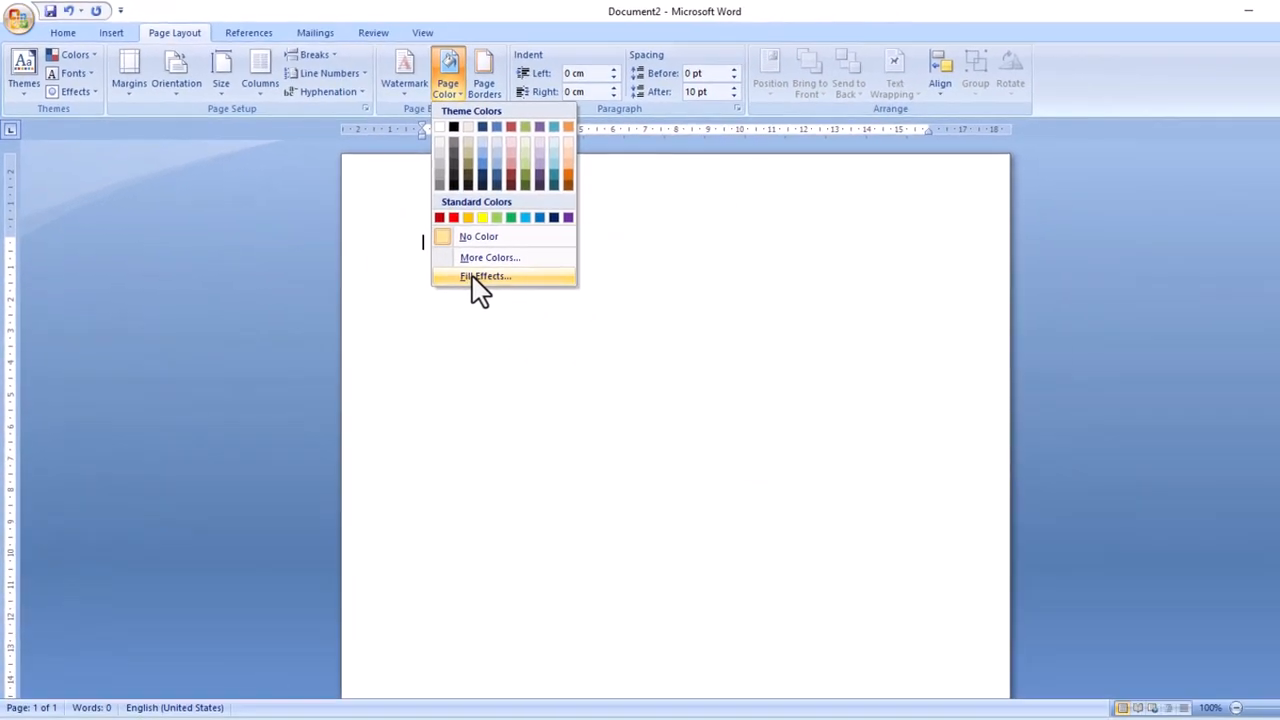
click(664, 376)
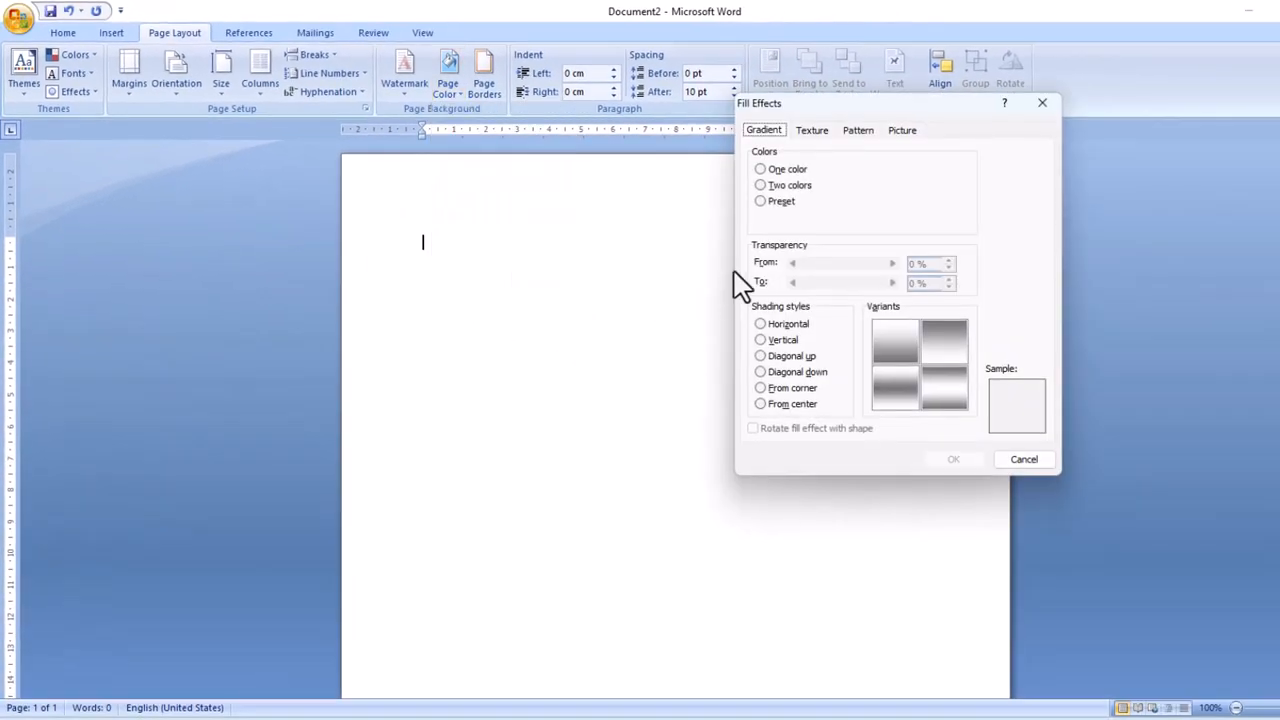
click(781, 192)
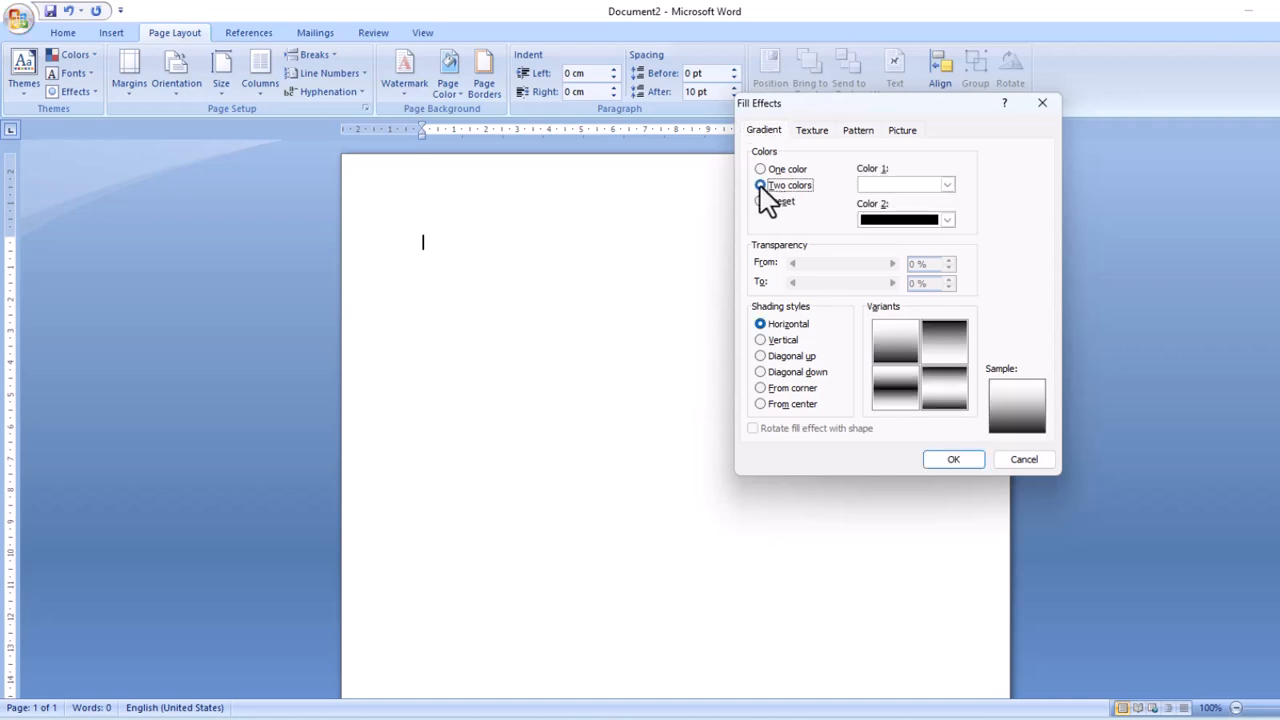
click(947, 186)
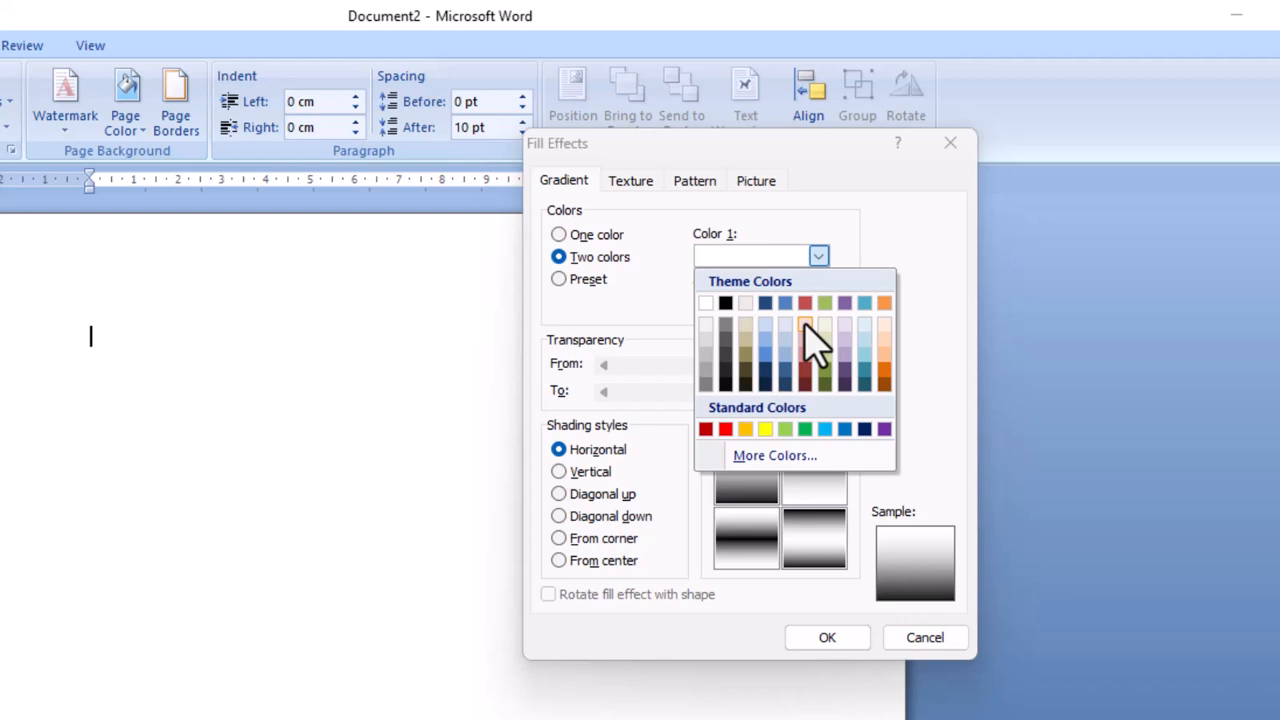
click(805, 325)
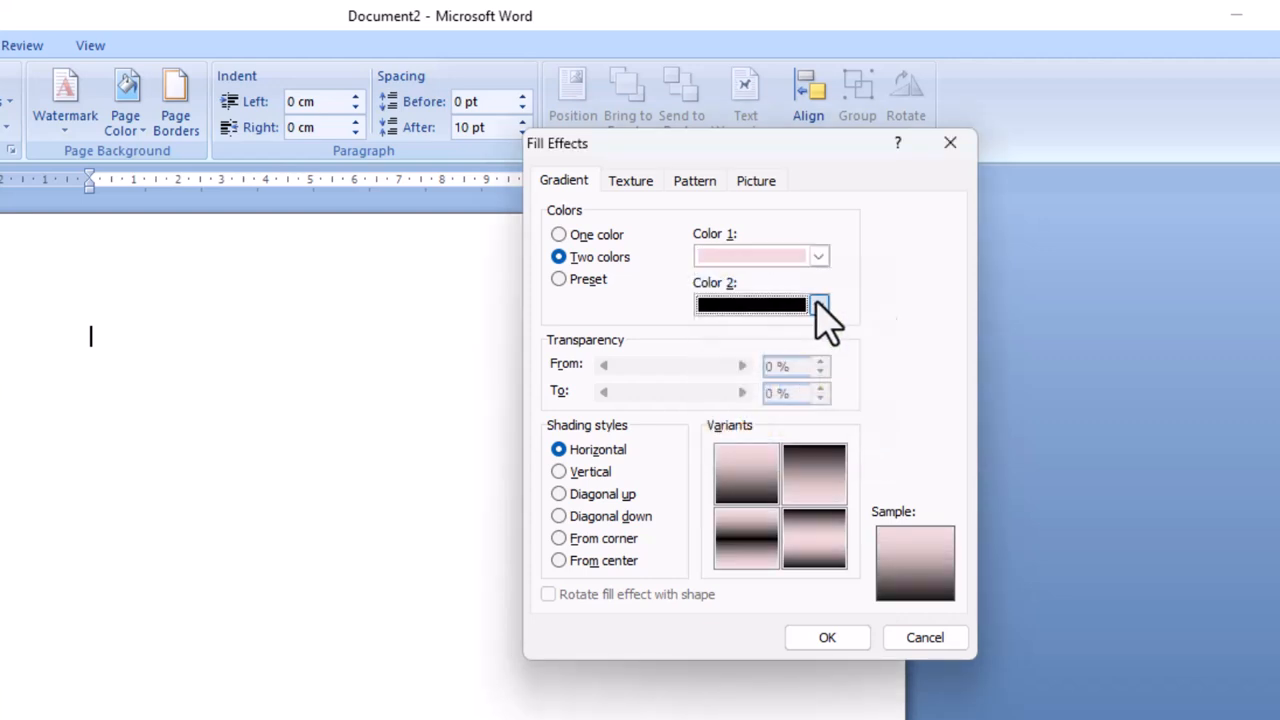
click(818, 305)
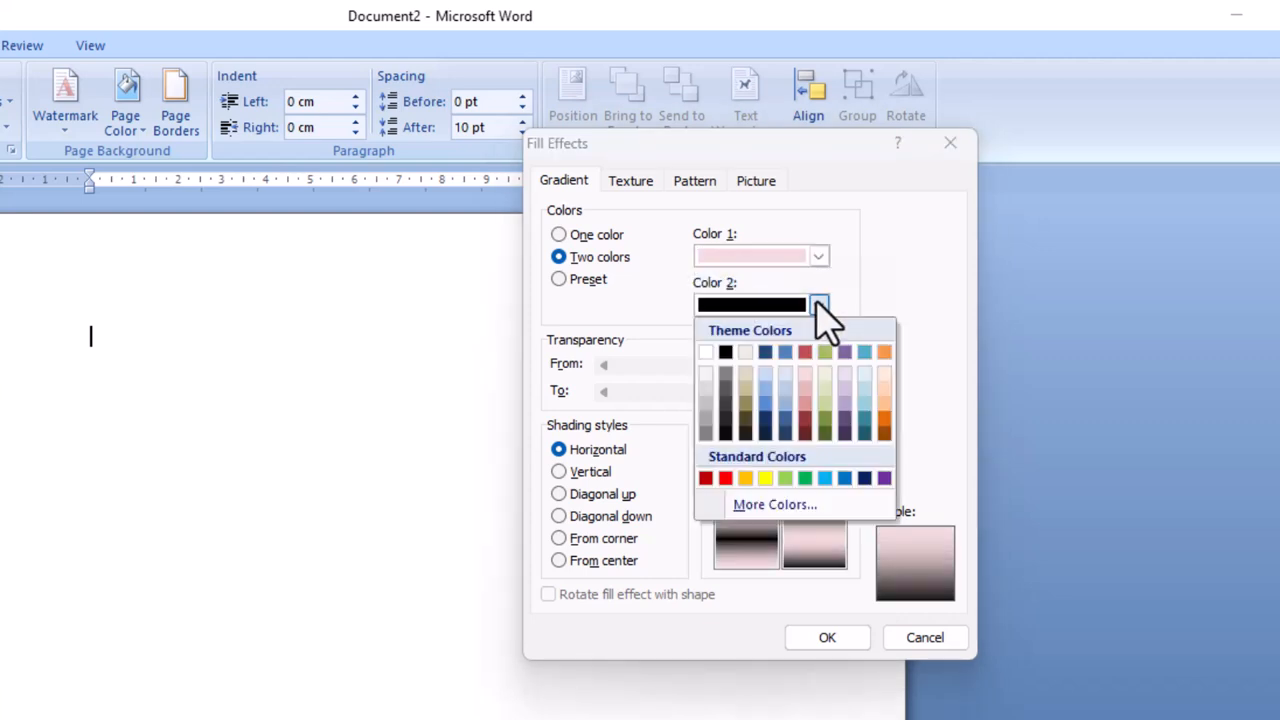
click(765, 374)
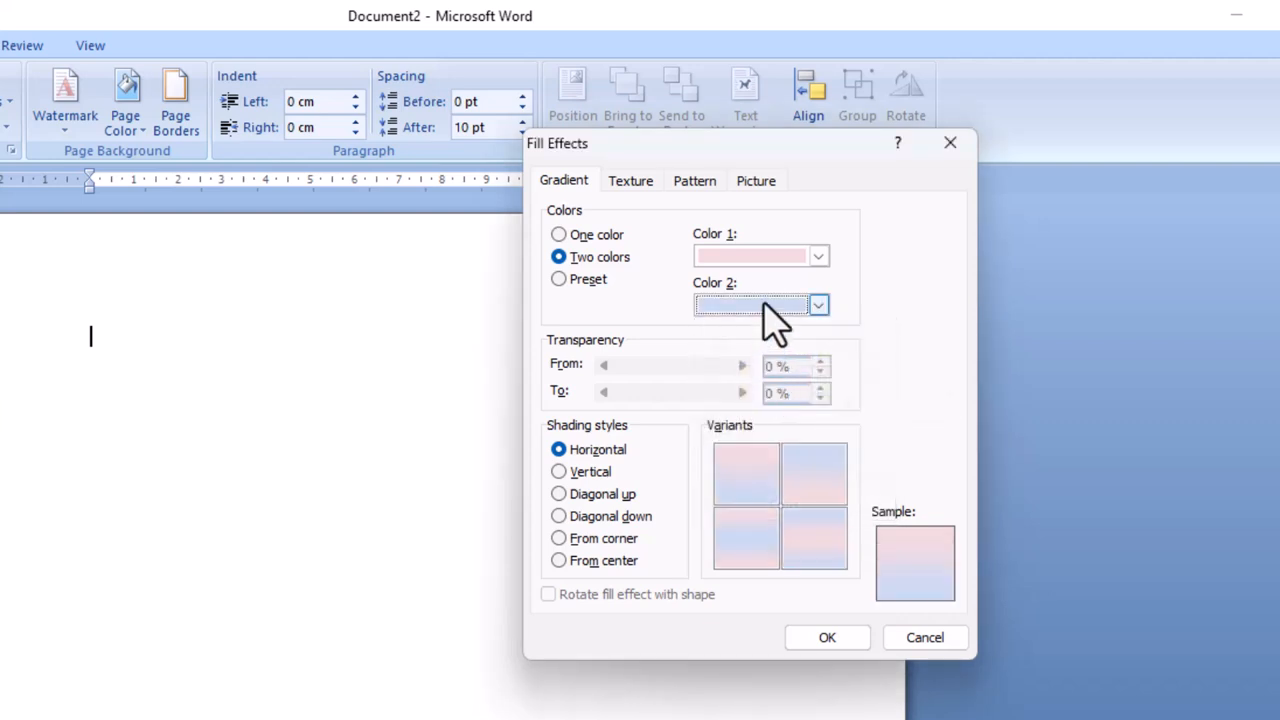
Set the gradient shading to Diagonal up and apply it to the page.
click(588, 474)
click(590, 494)
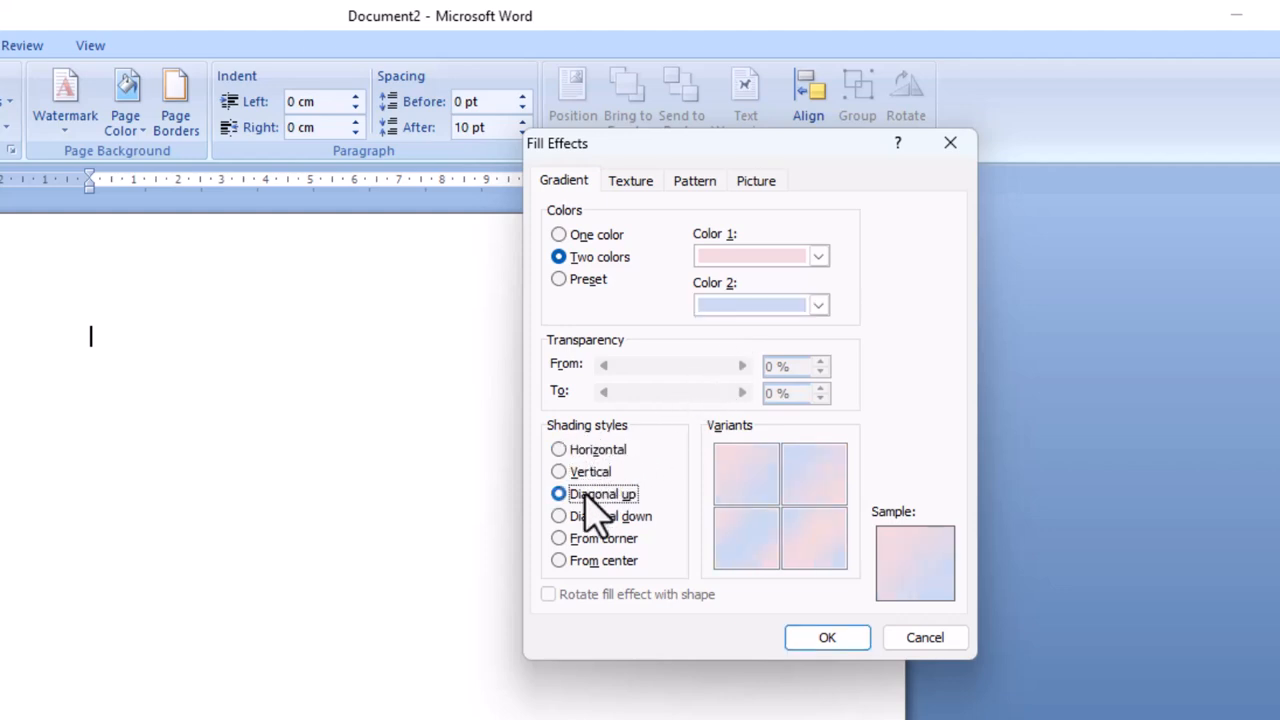
click(584, 516)
click(576, 492)
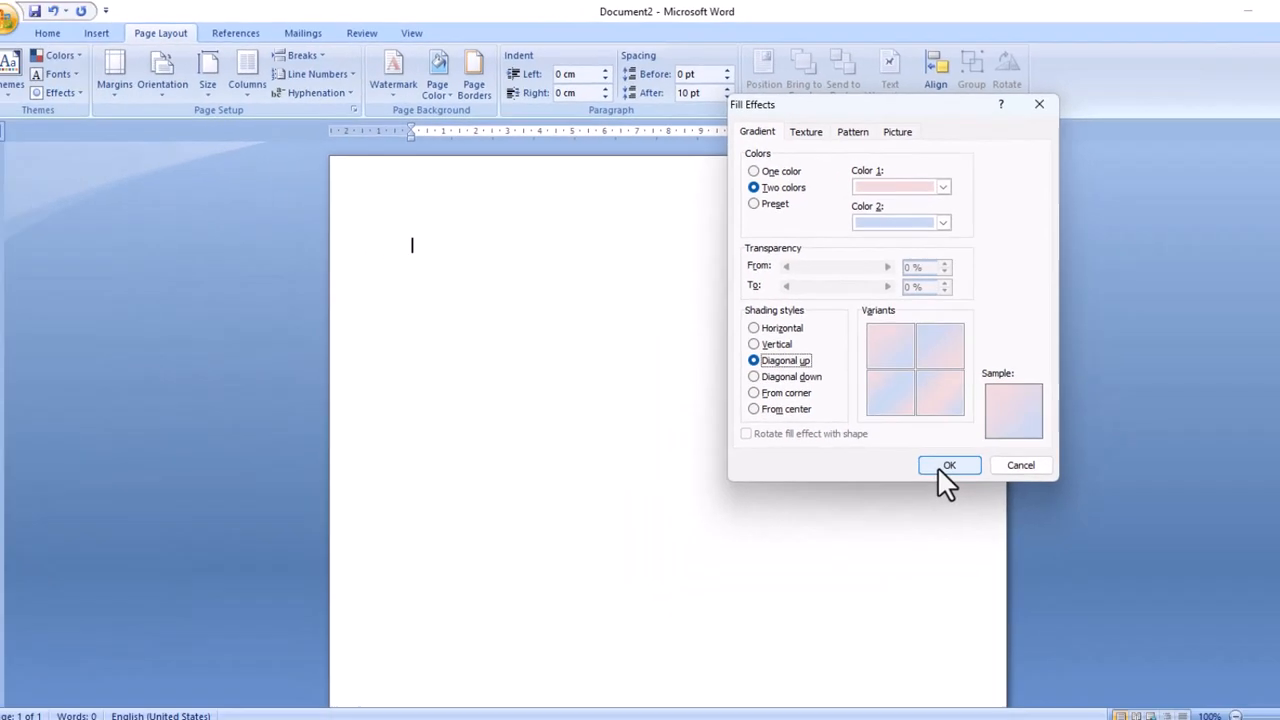
click(884, 554)
scroll(690, 388, down, 1)
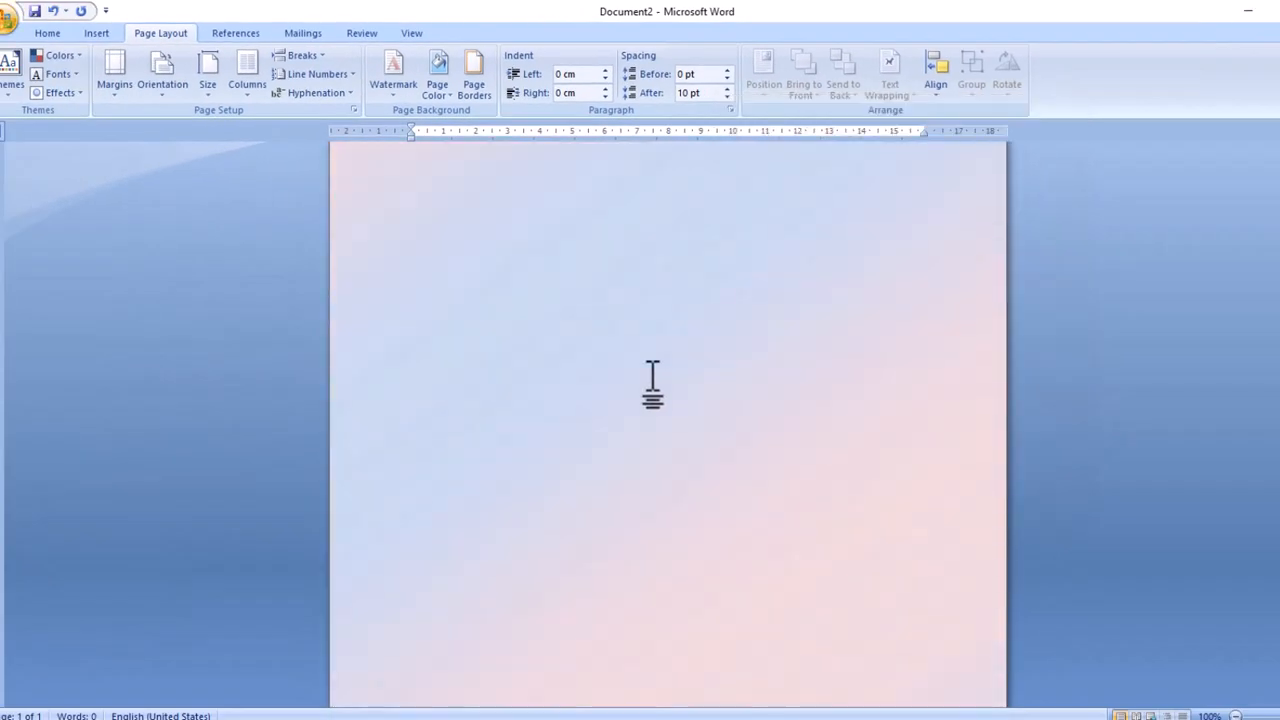
scroll(651, 380, up, 1)
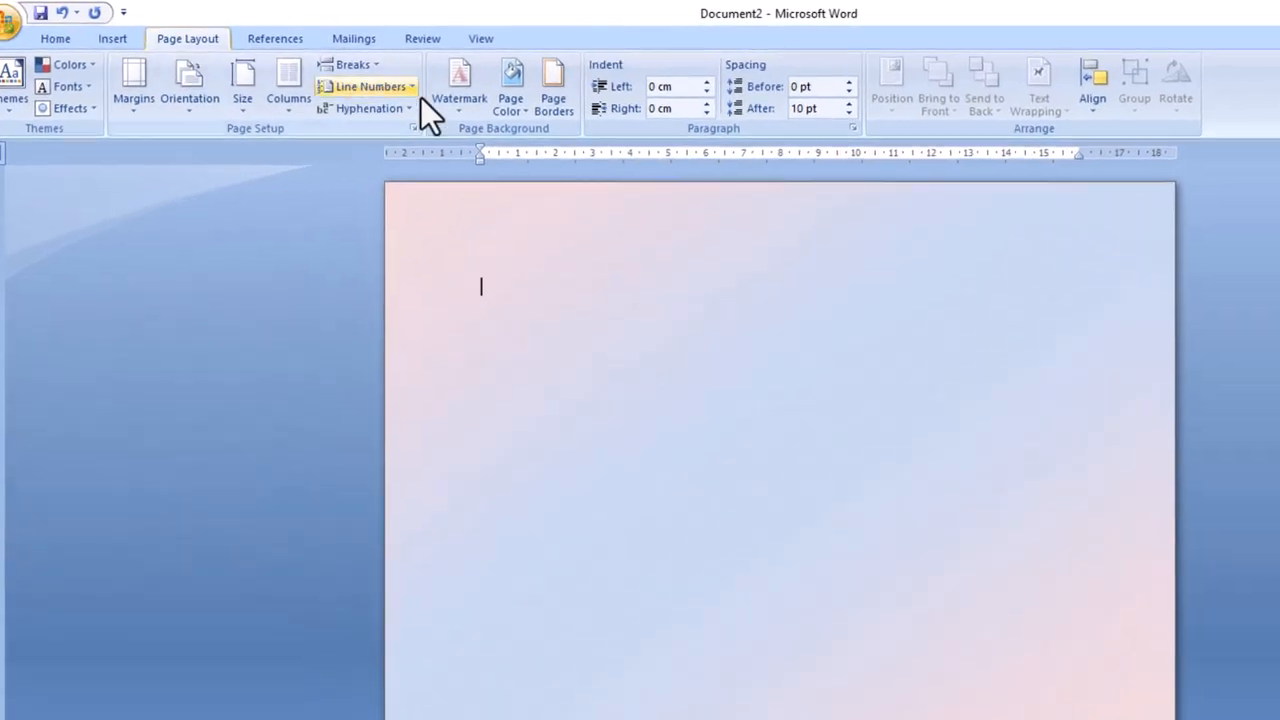
Choose the red apple art style for the page border.
click(553, 101)
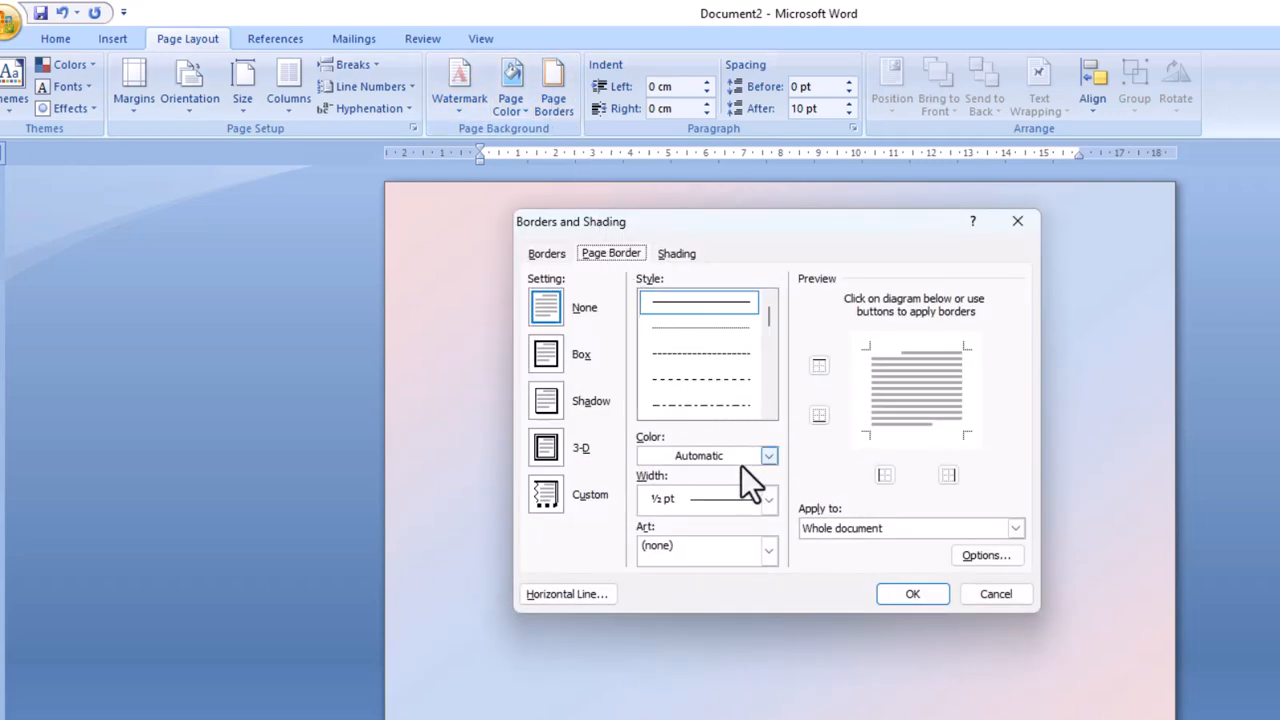
click(769, 549)
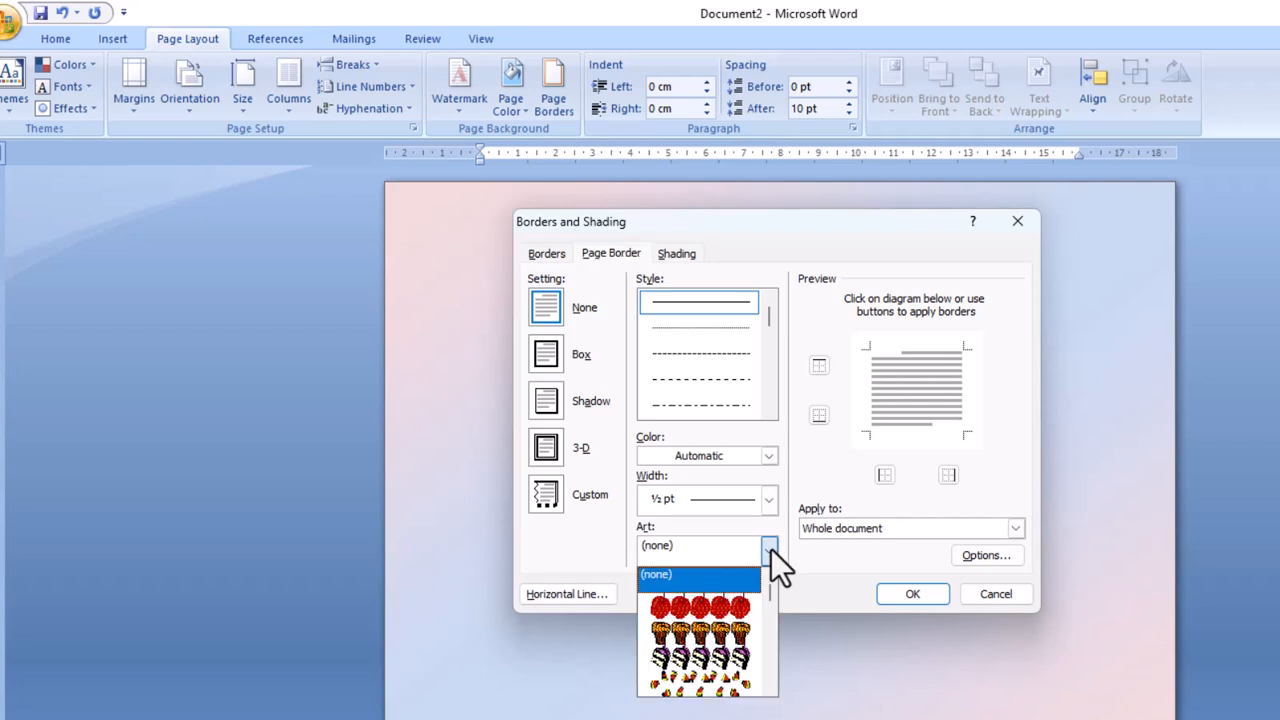
mouse_move(770, 591)
mouse_down()
mouse_move(770, 617)
mouse_move(770, 585)
mouse_up()
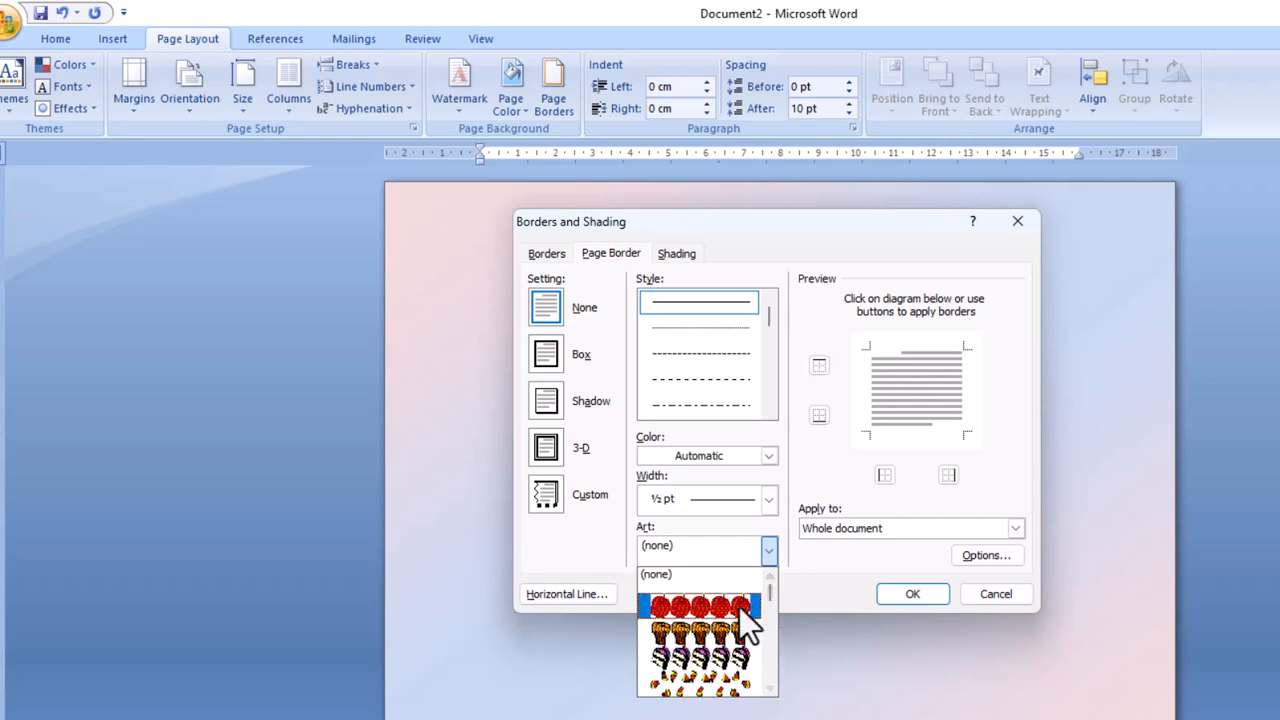
click(741, 604)
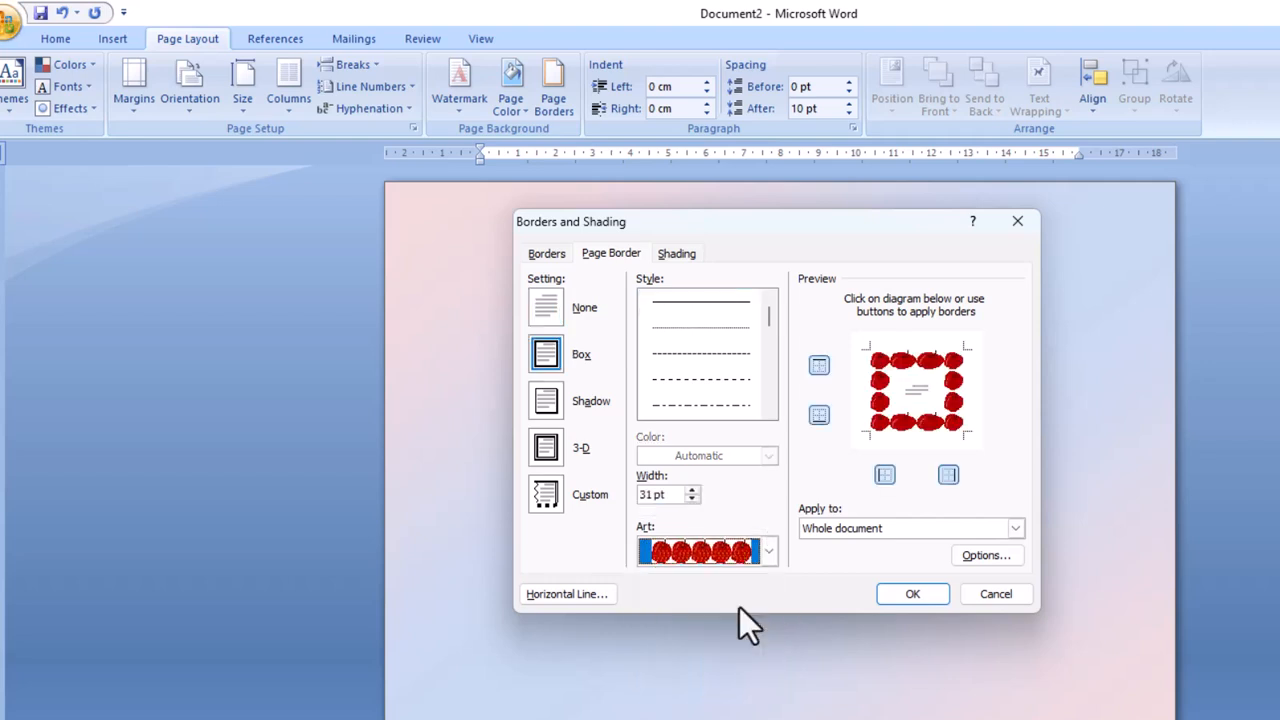
Reduce the apple border width to 15 pt and apply it to the whole document.
double_click(690, 500)
click(690, 500)
click(690, 500)
double_click(690, 500)
double_click(690, 500)
click(690, 500)
double_click(690, 500)
double_click(690, 500)
double_click(690, 500)
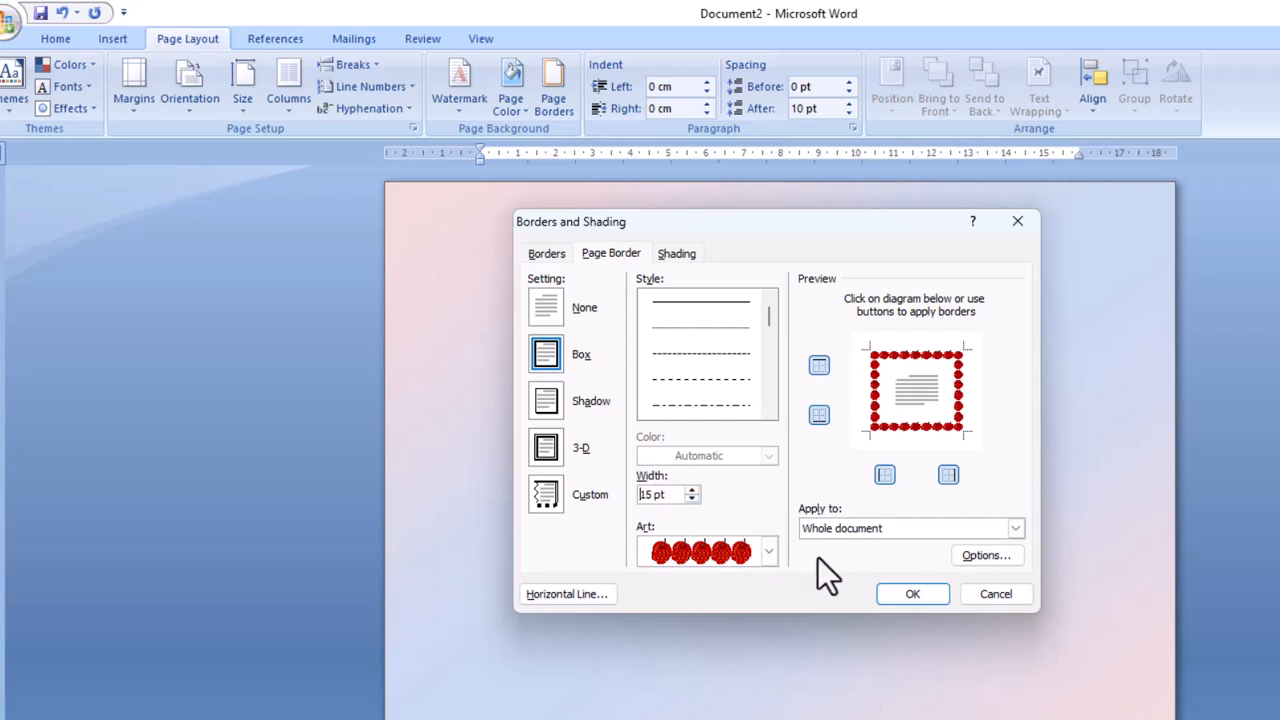
click(910, 594)
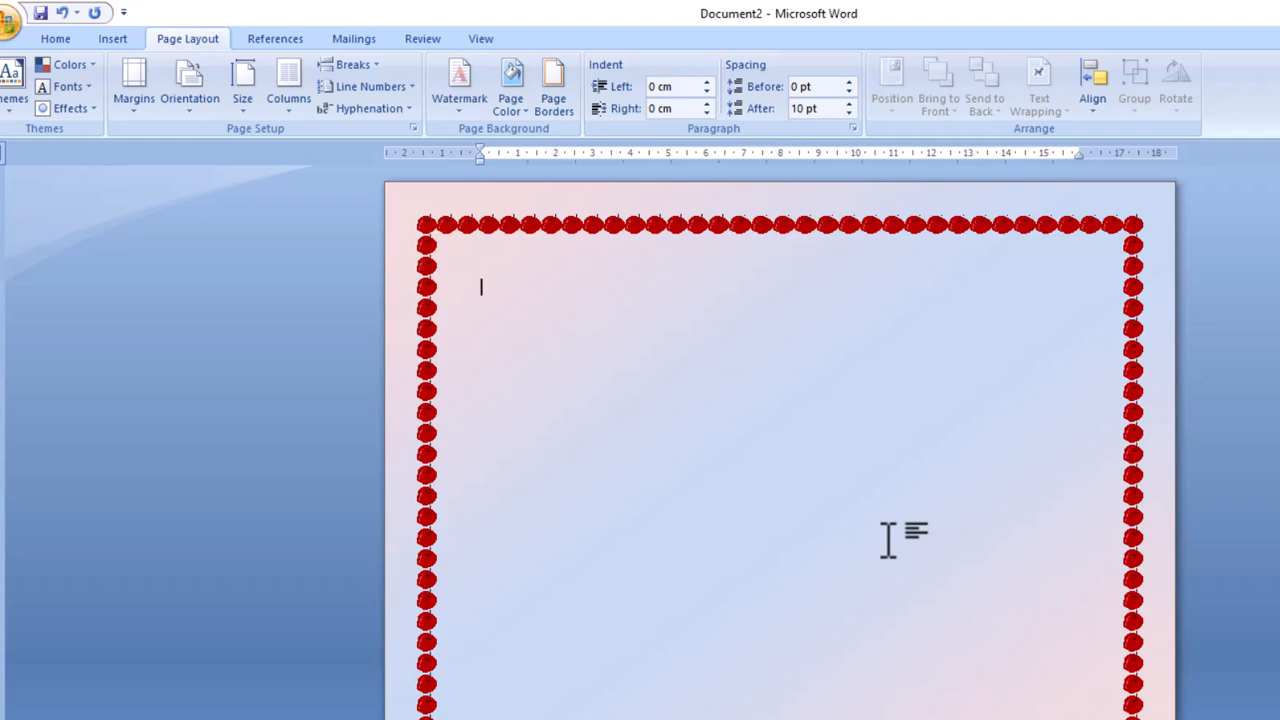
Draw a rectangle across the page inside the apple border.
click(112, 39)
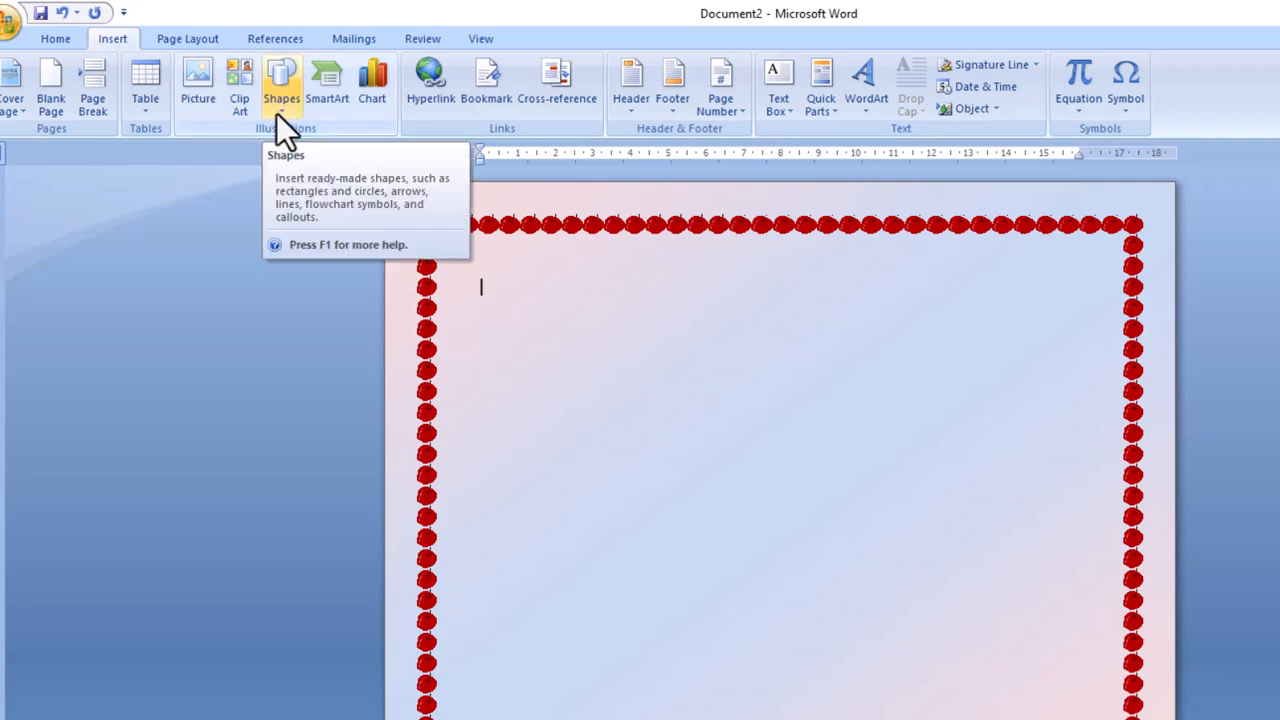
click(276, 113)
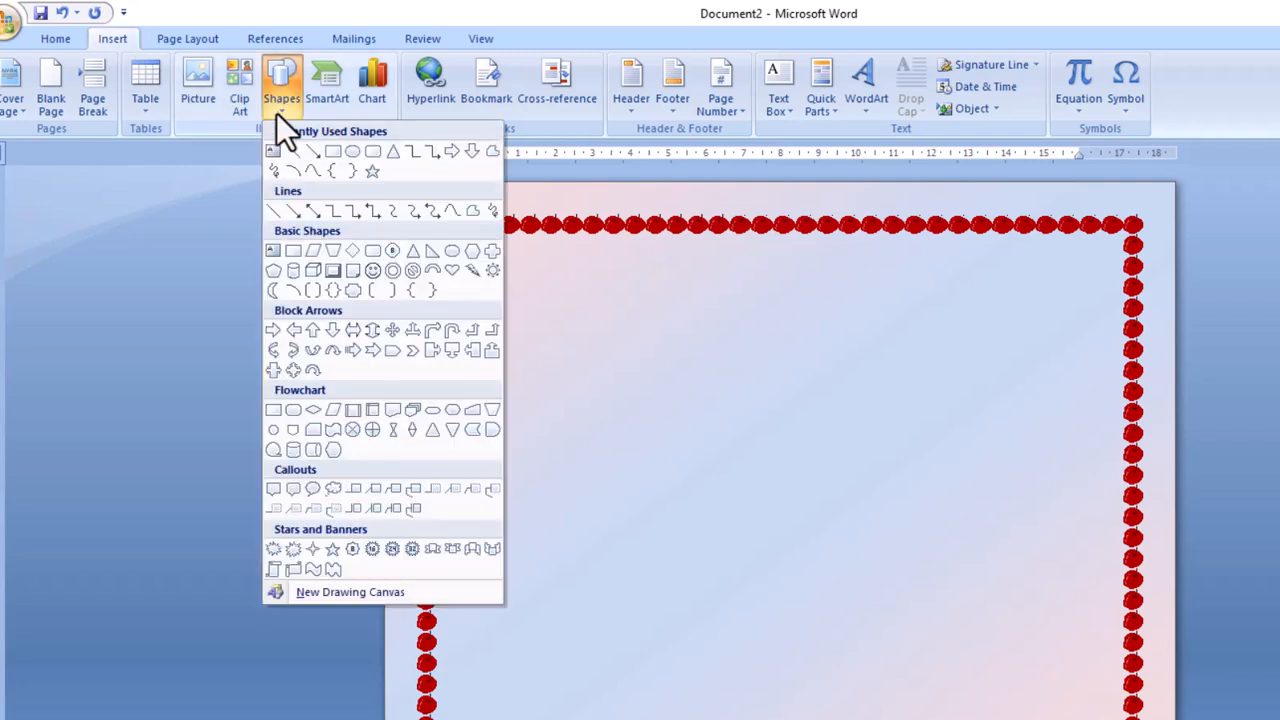
click(287, 251)
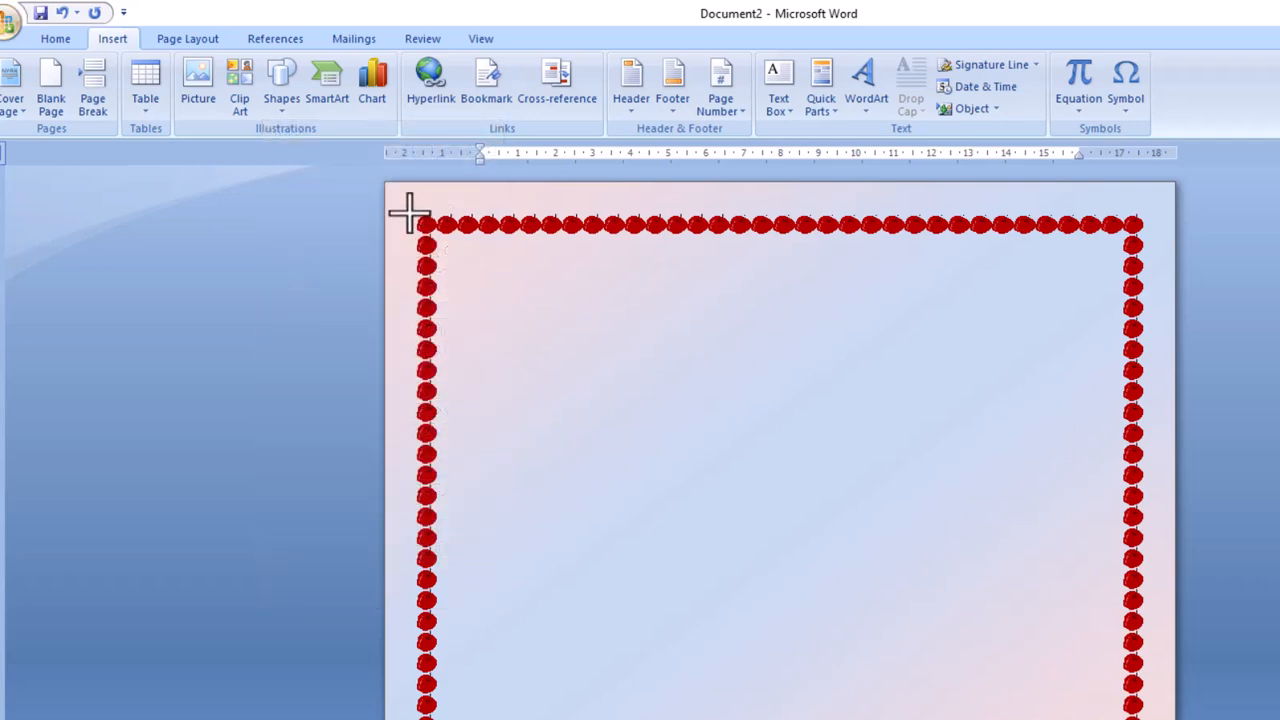
mouse_move(411, 213)
mouse_down()
mouse_move(463, 257)
mouse_move(677, 343)
mouse_move(940, 500)
mouse_move(1068, 708)
mouse_move(1145, 719)
mouse_up()
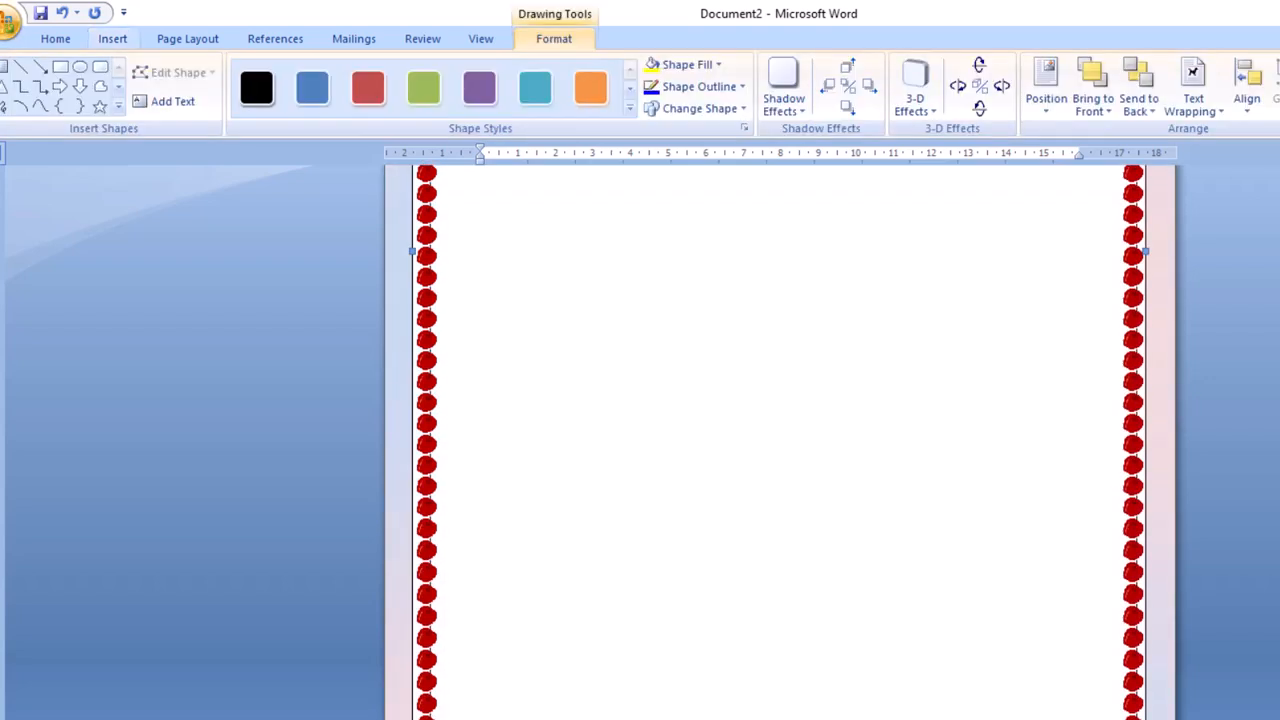
scroll(780, 442, up, 7)
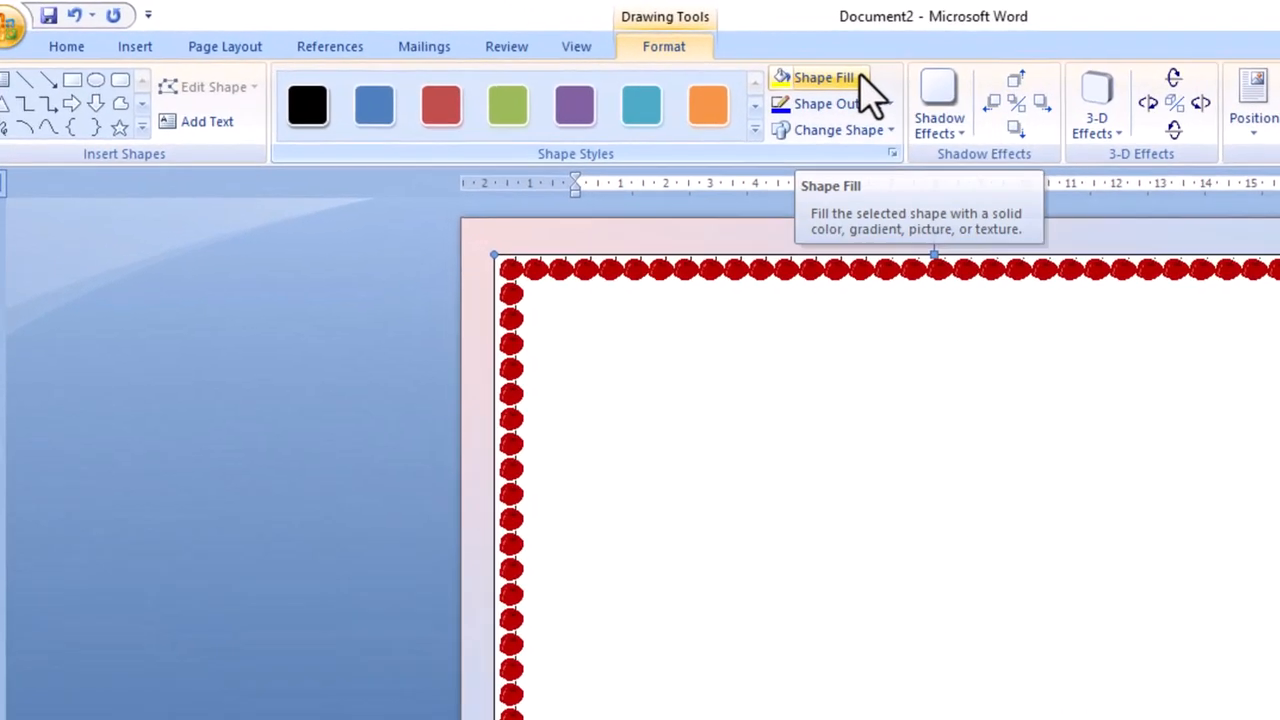
Give the rectangle no fill and a dark red 3 pt outline.
click(858, 78)
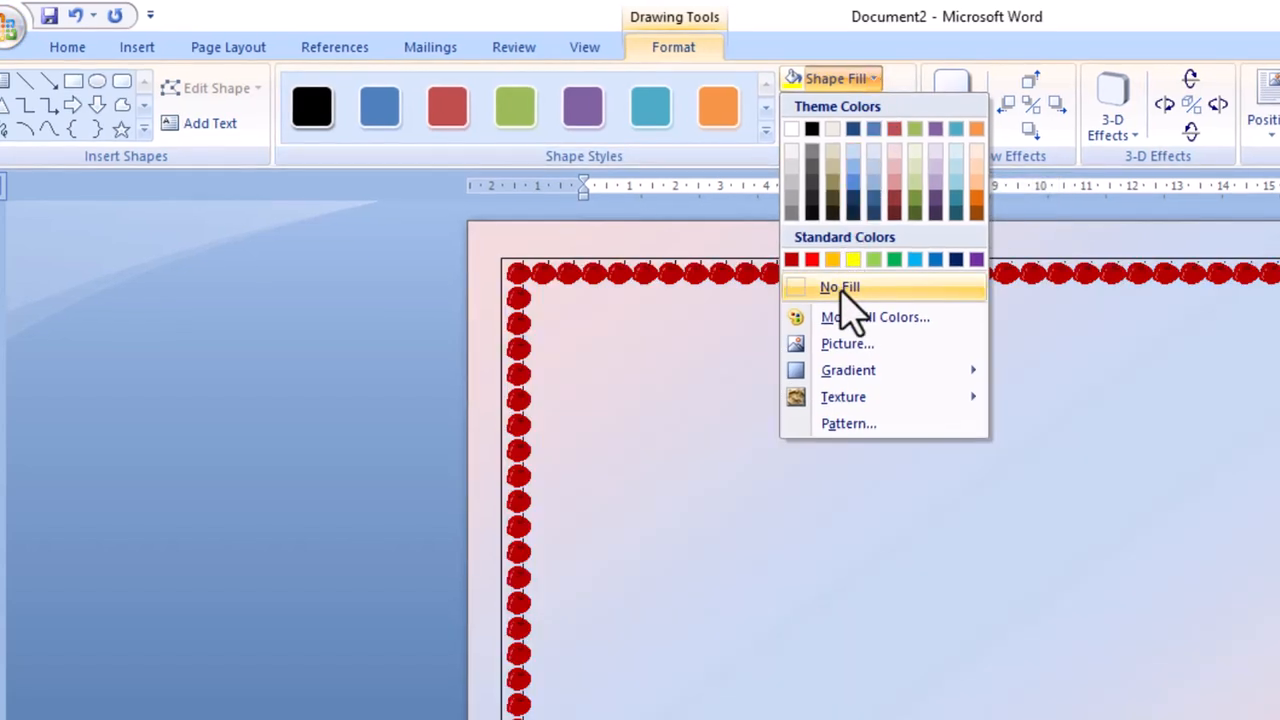
click(841, 291)
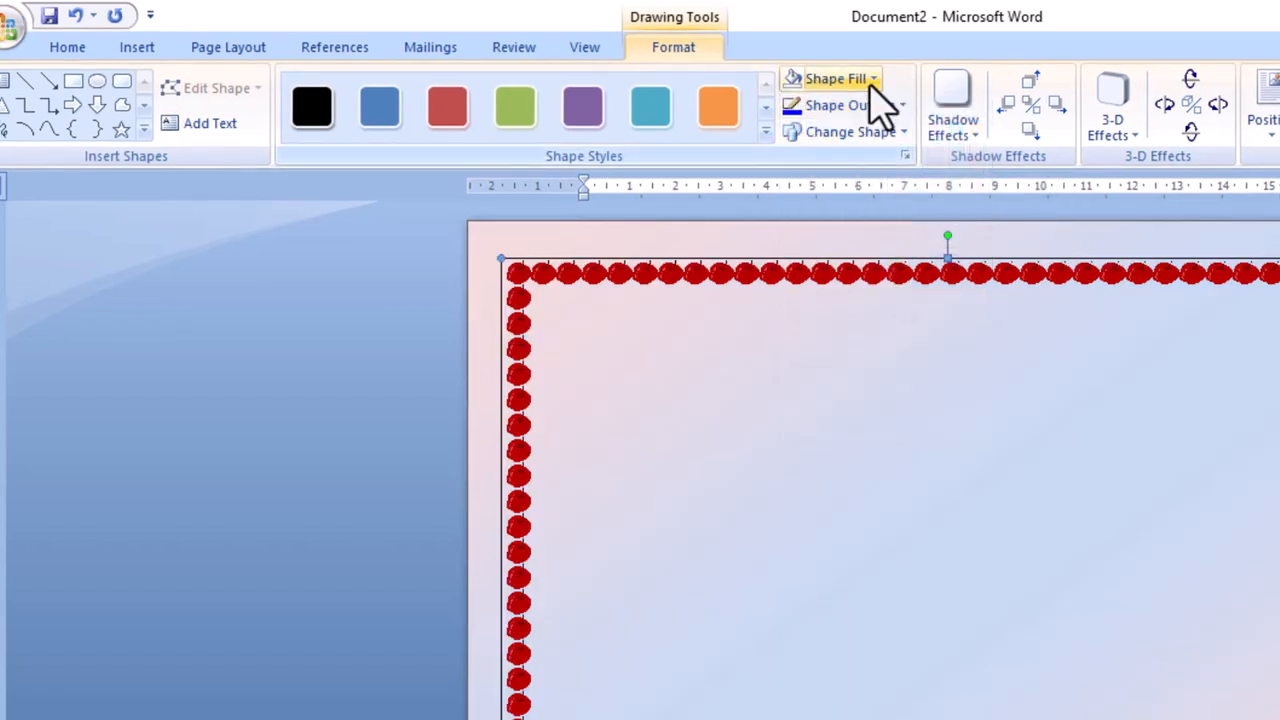
click(895, 107)
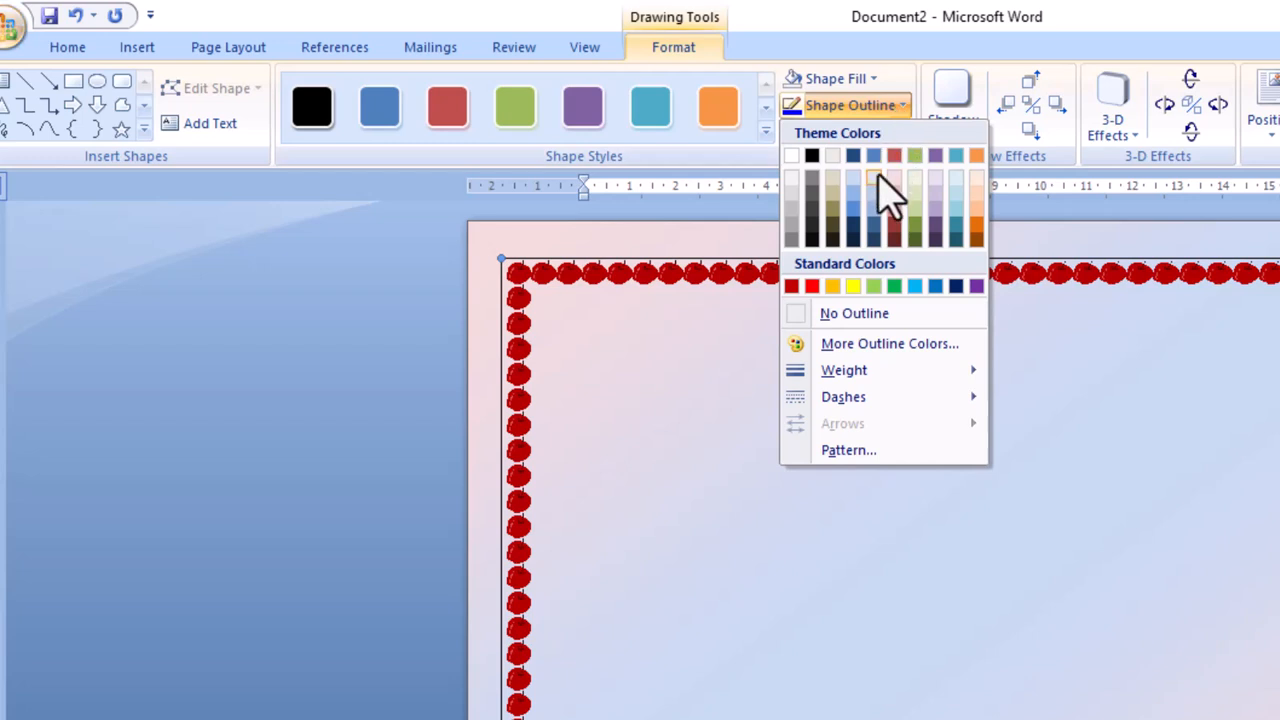
click(791, 287)
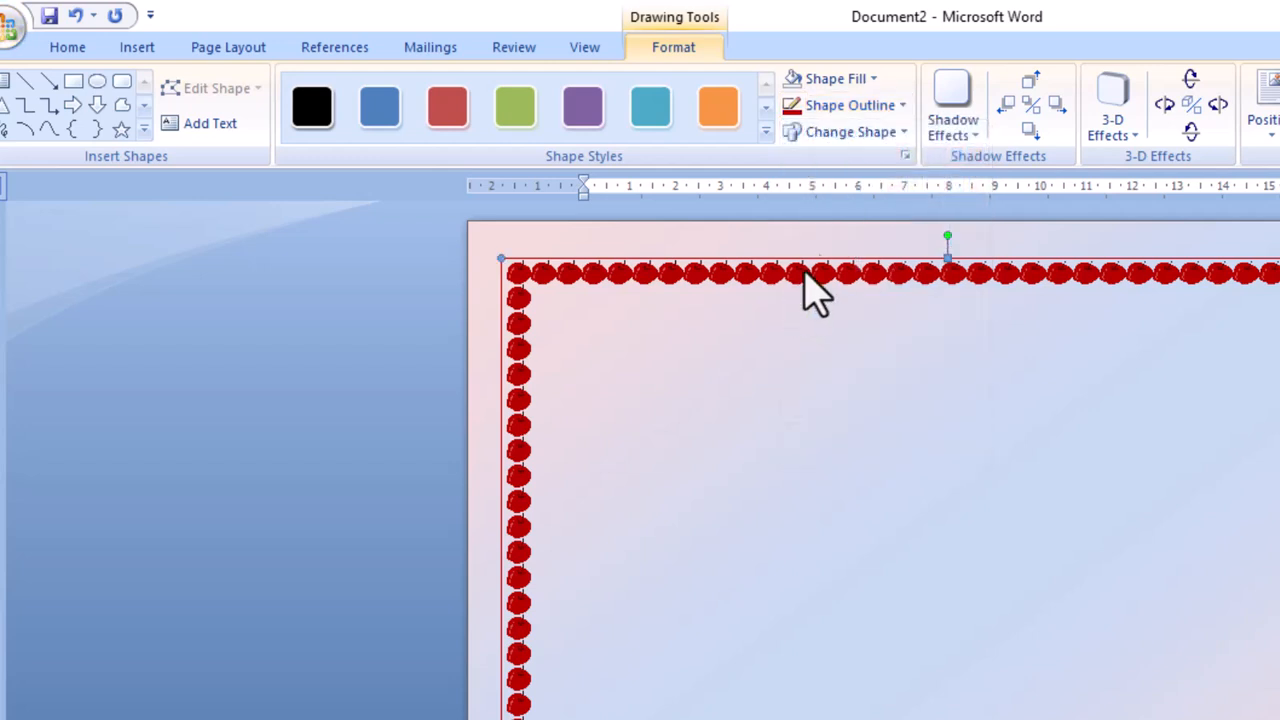
click(904, 110)
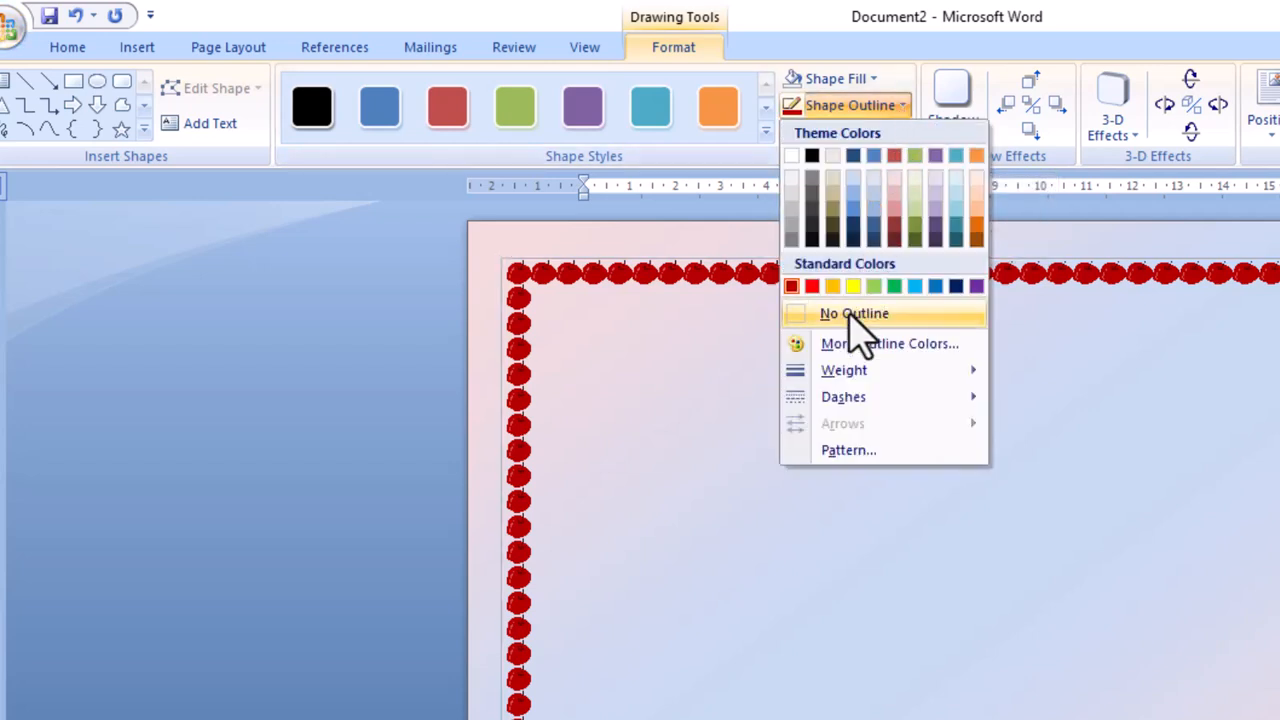
mouse_move(857, 378)
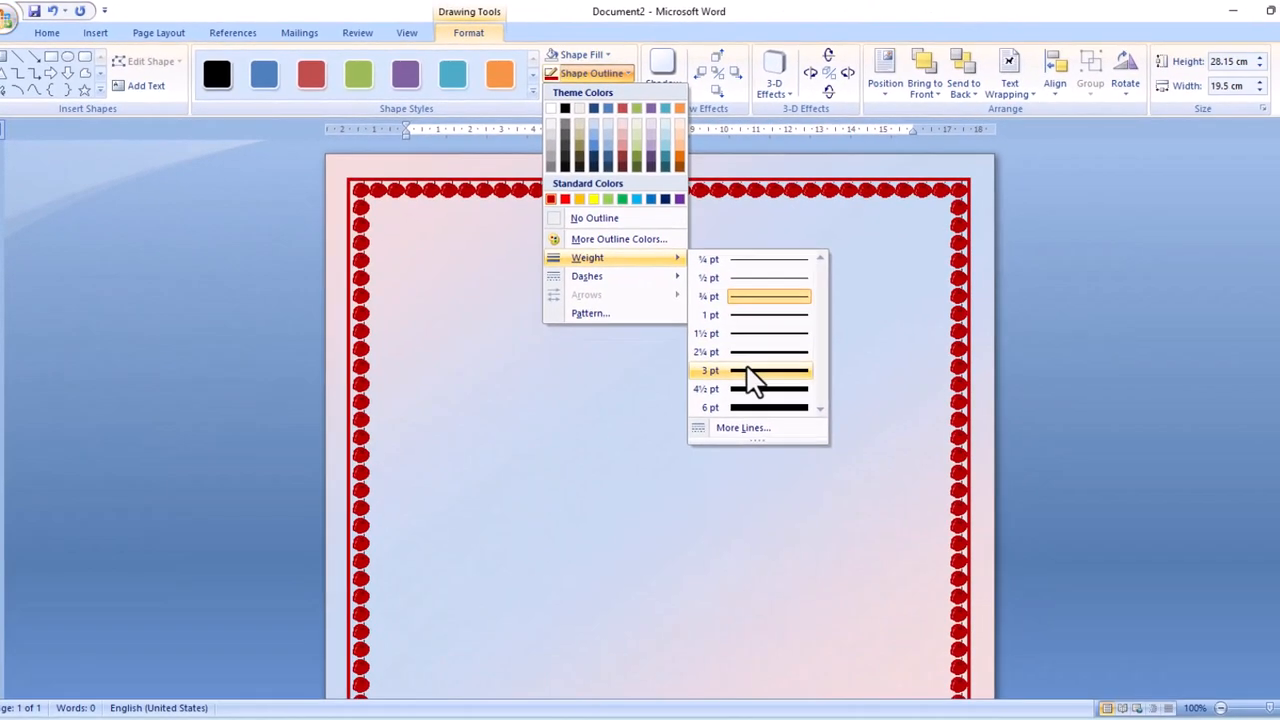
click(748, 370)
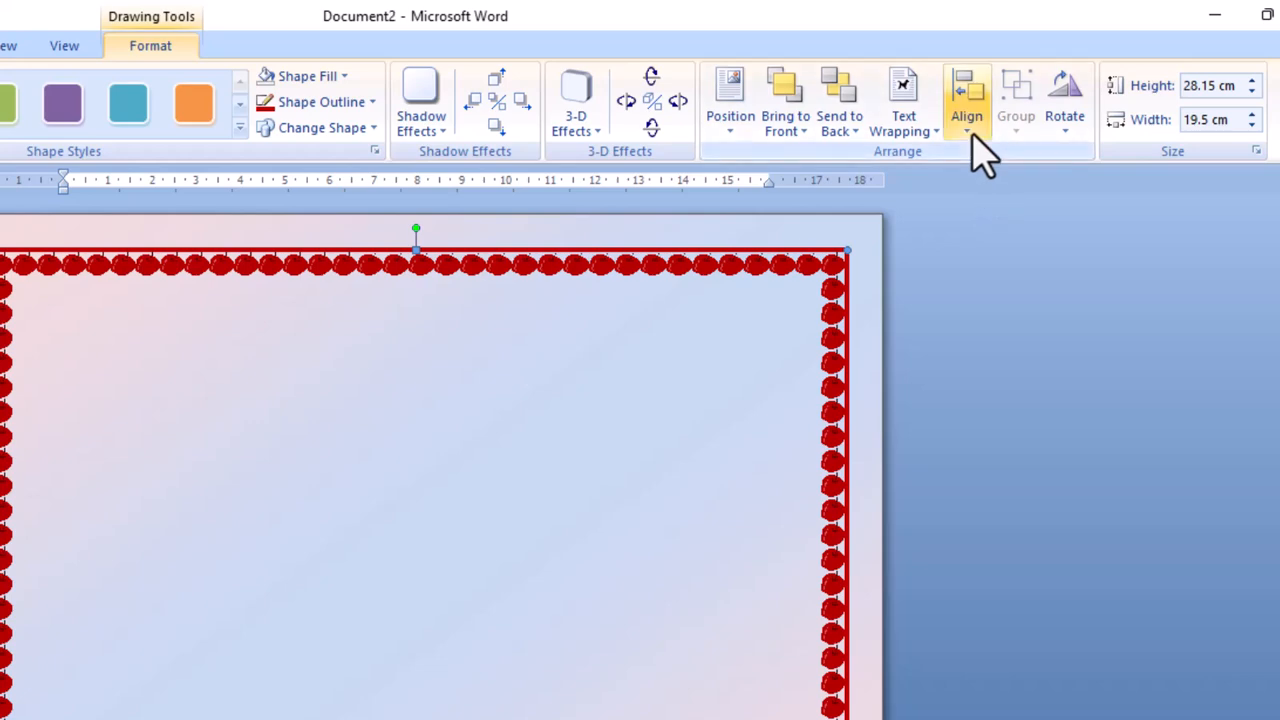
Align the rectangle to the top, then centre it vertically with Align Middle.
click(970, 132)
click(992, 236)
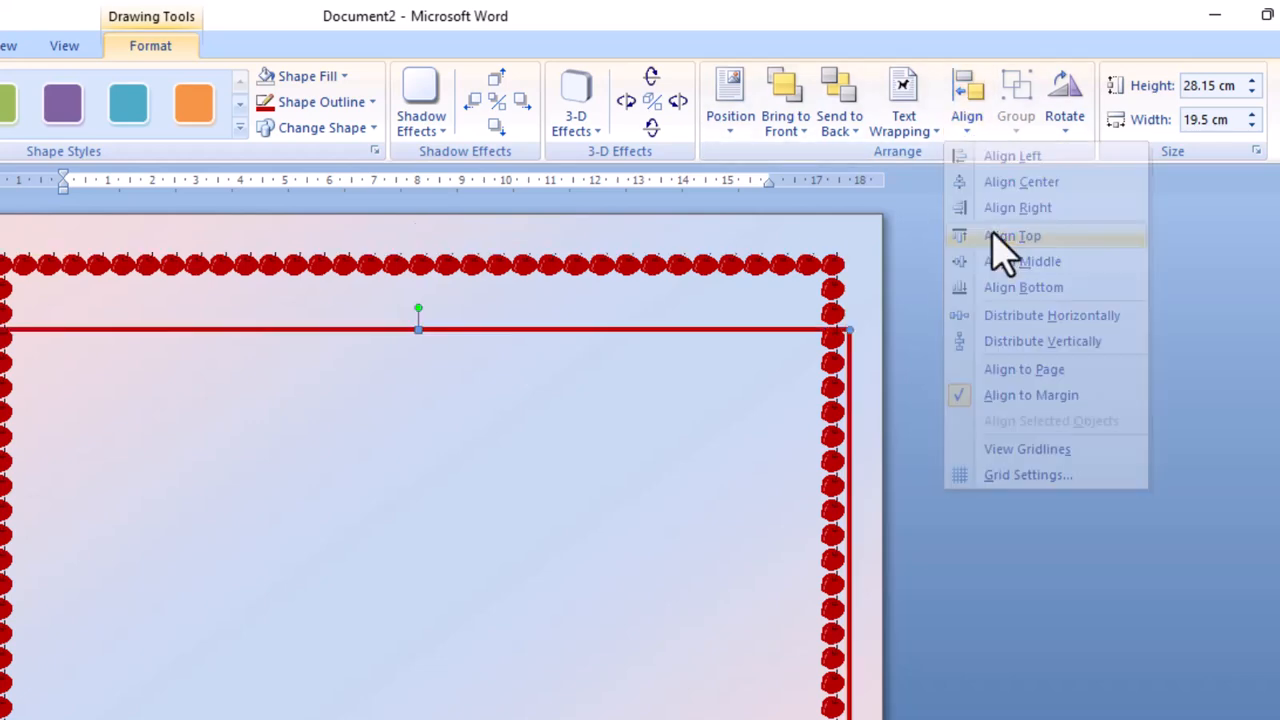
click(968, 130)
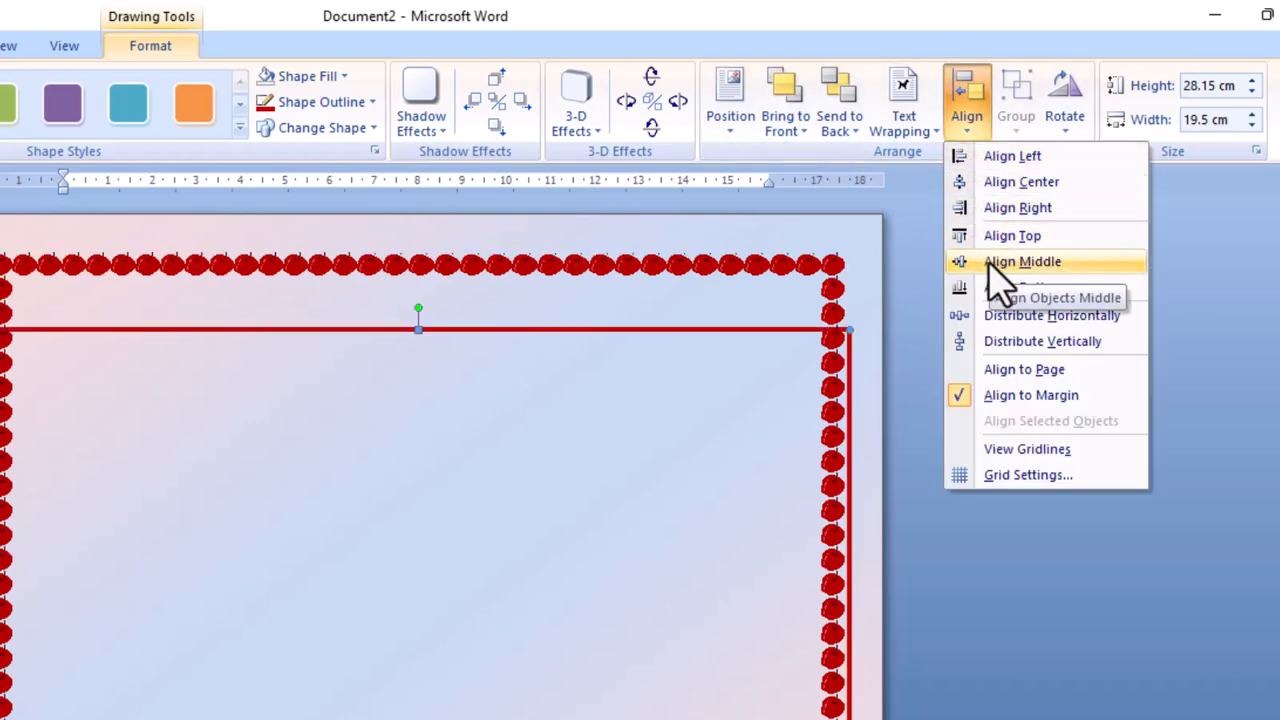
click(992, 264)
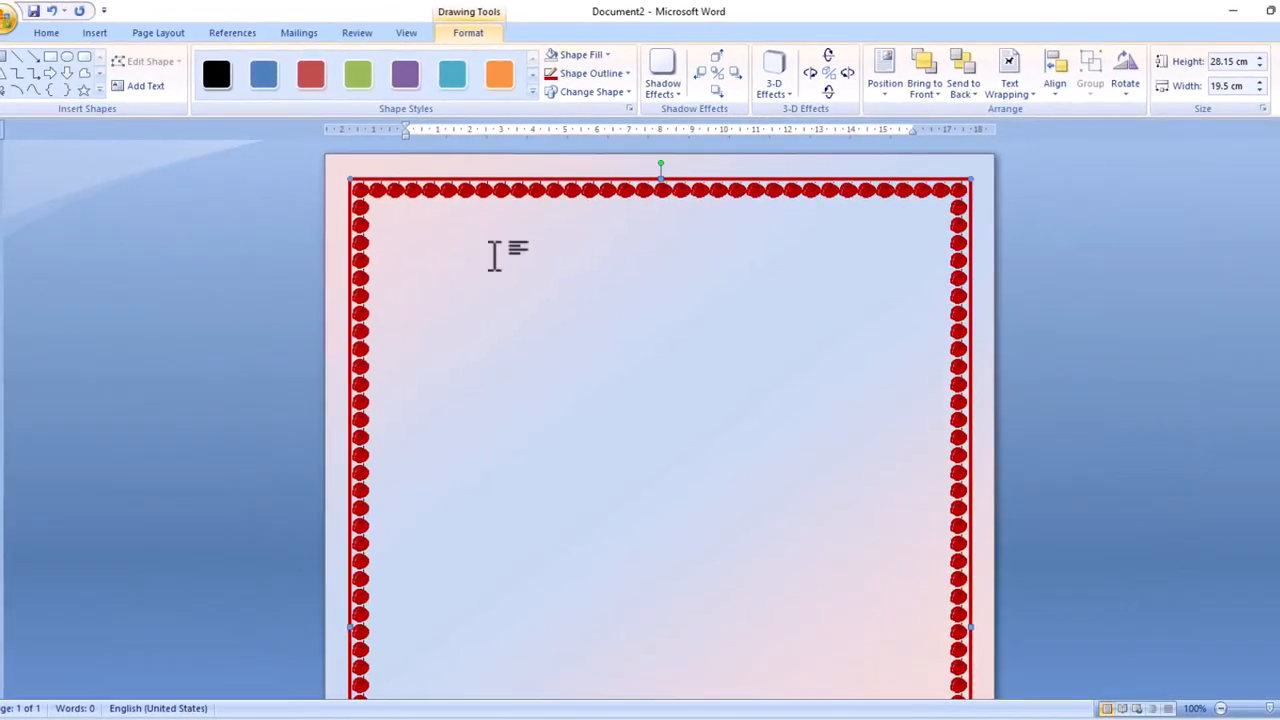
Deselect the frame and pick the Rectangle from the Insert Shapes gallery.
click(474, 252)
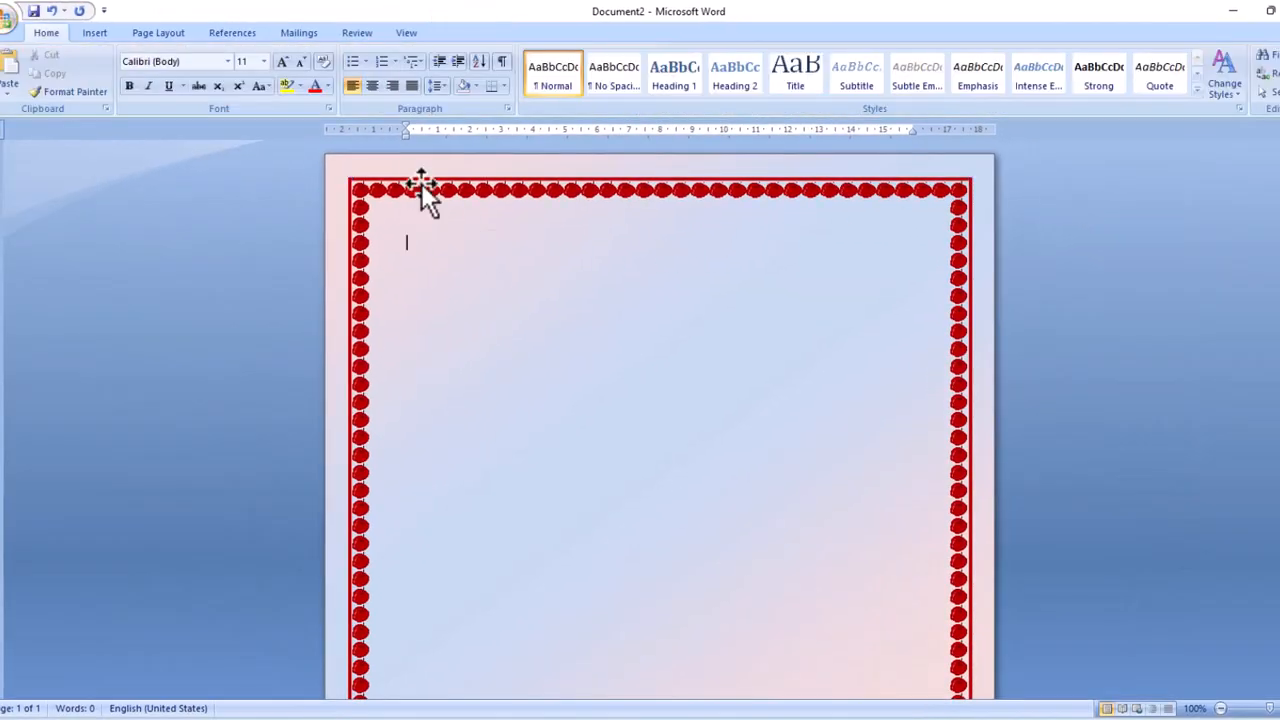
click(94, 33)
click(236, 68)
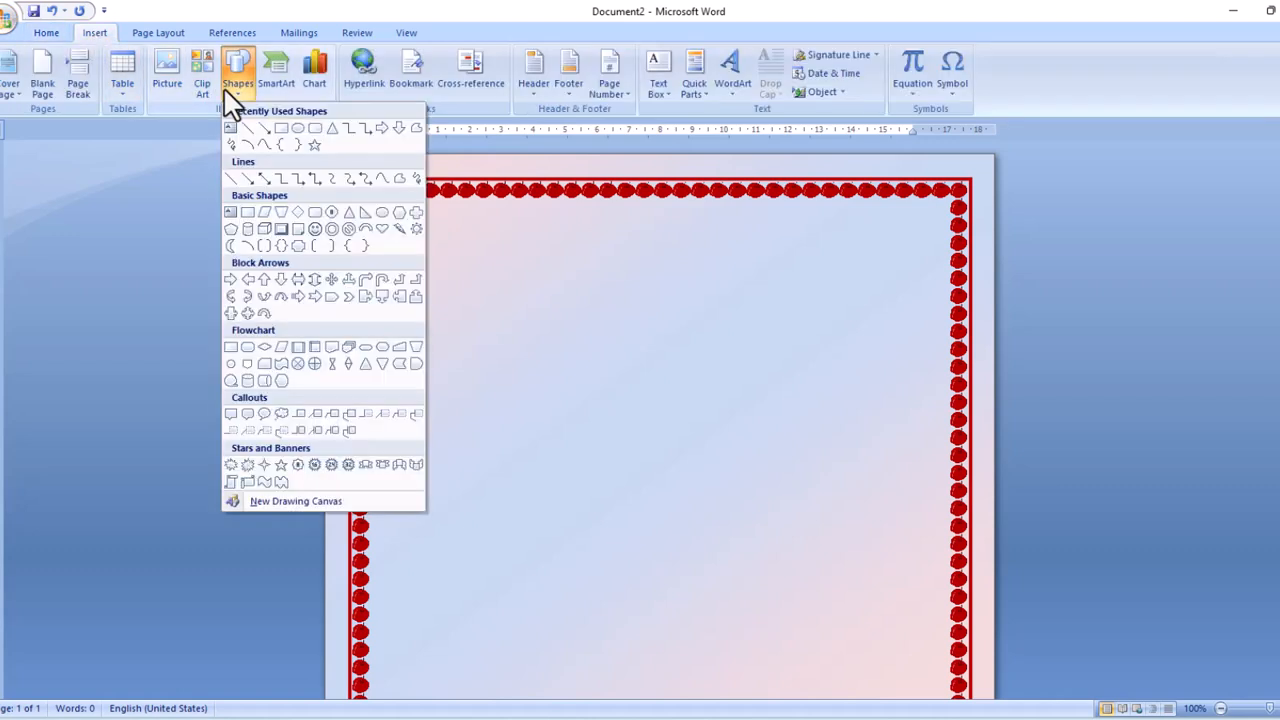
click(248, 213)
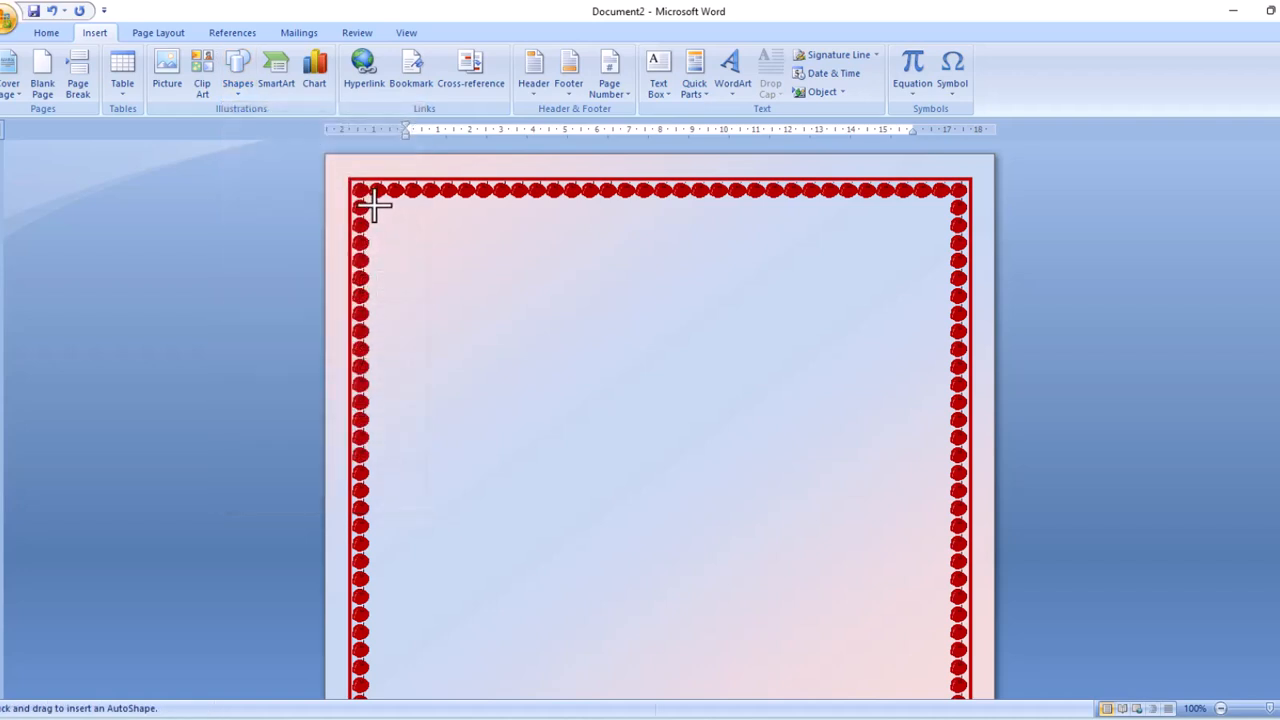
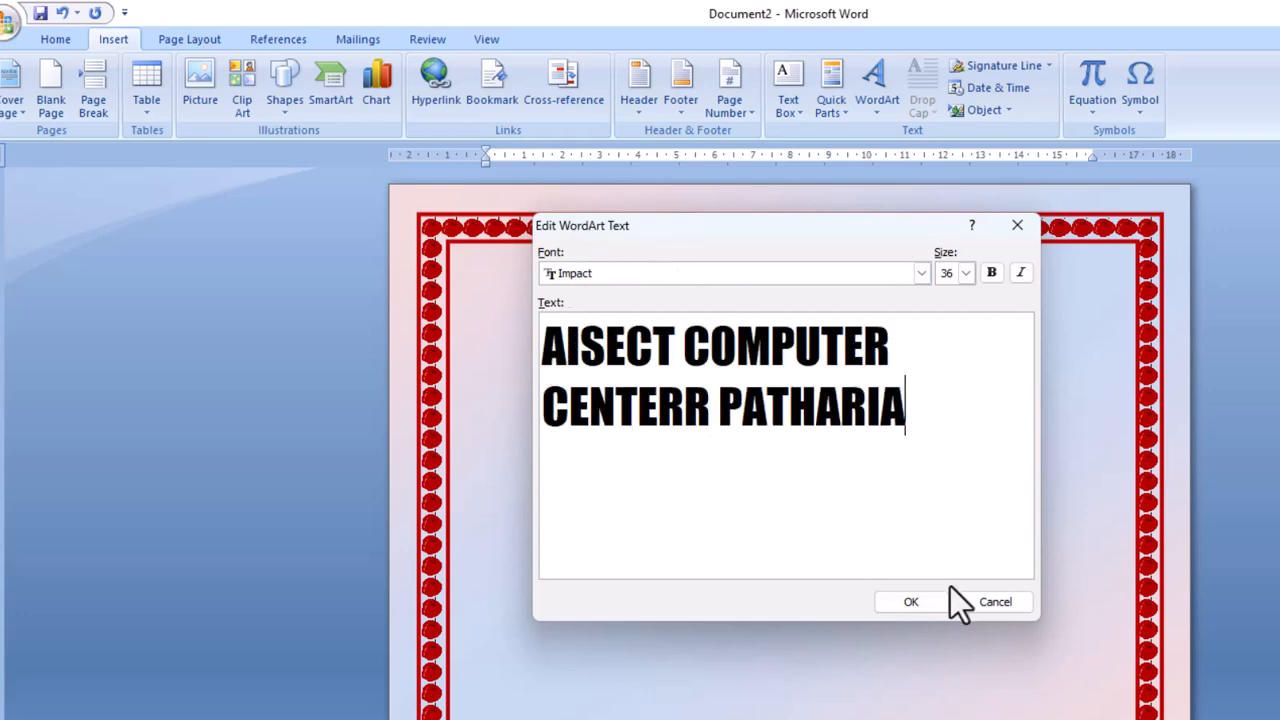
Add the AISECT COMPUTER CENTERR PATHARIA WordArt, widen it, and colour it red with a dark blue outline.
click(910, 602)
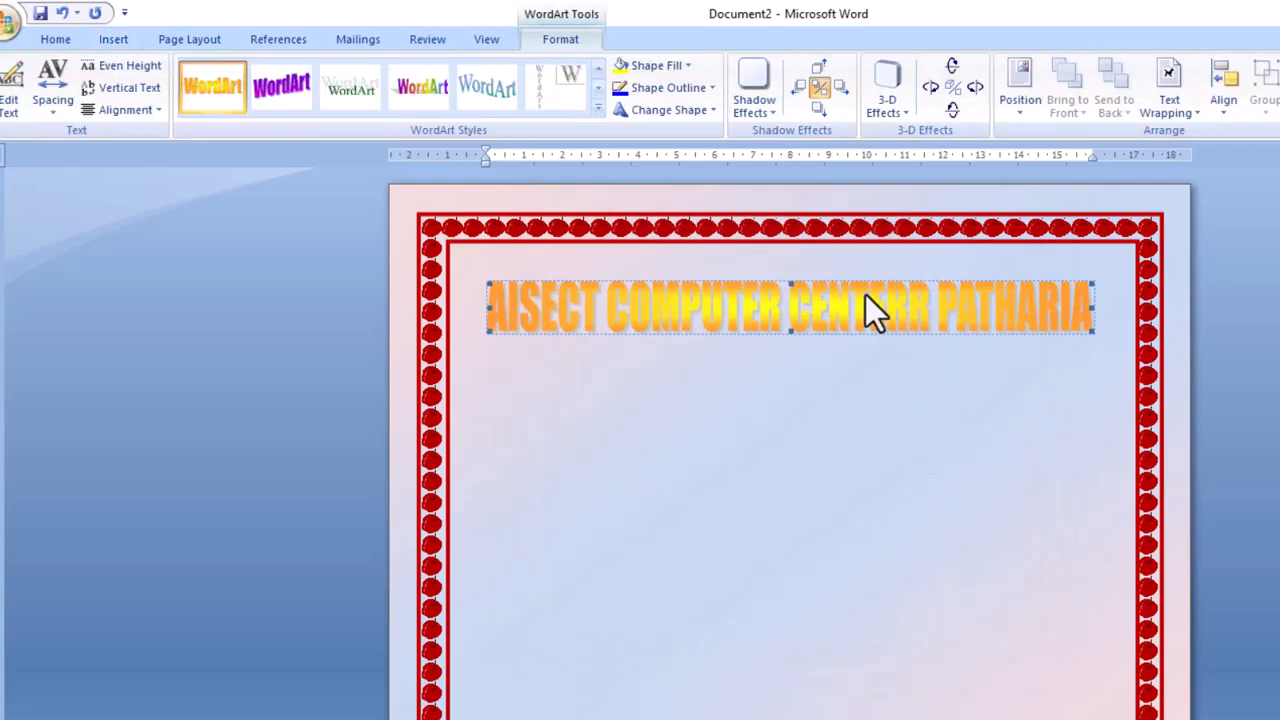
drag(1091, 310, 1118, 310)
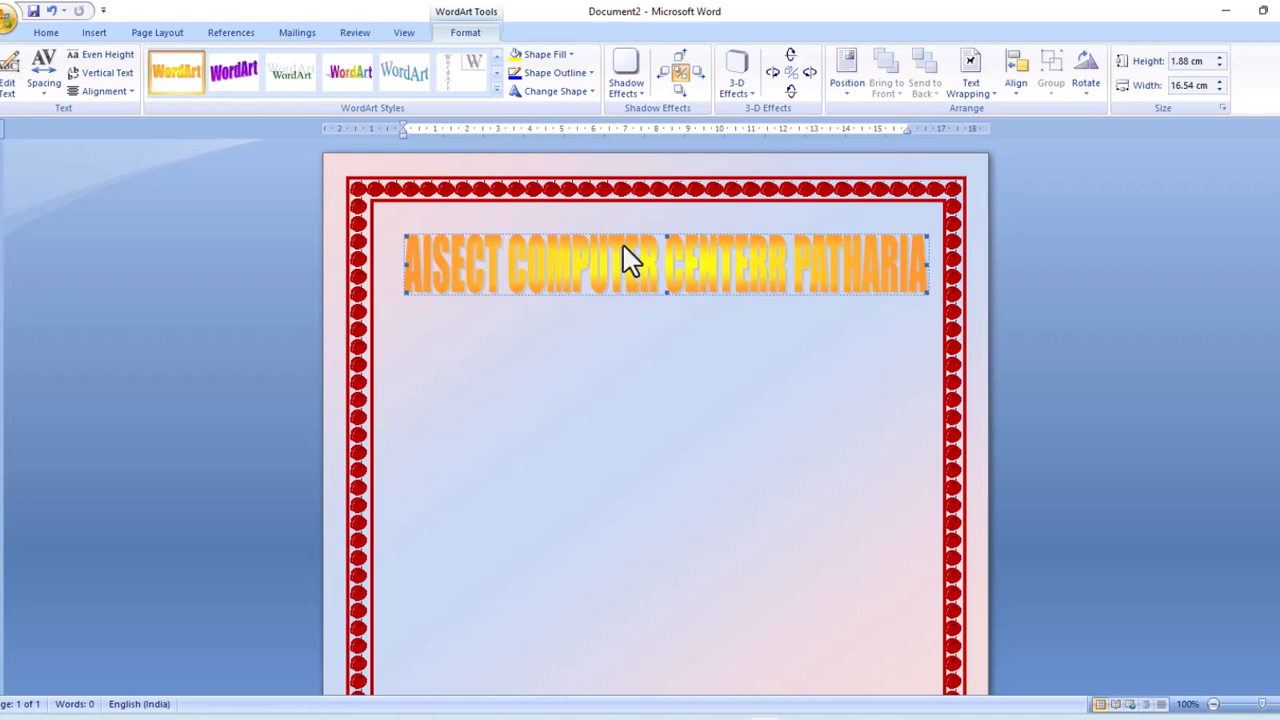
click(571, 55)
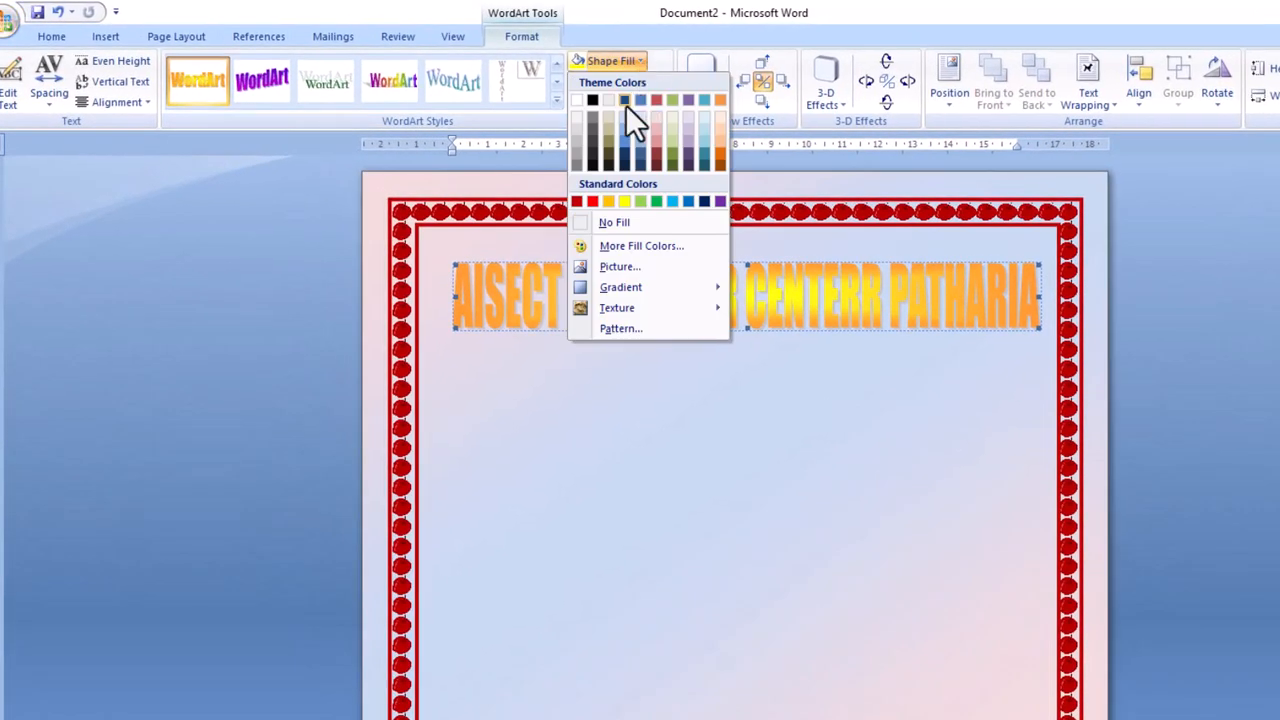
click(592, 201)
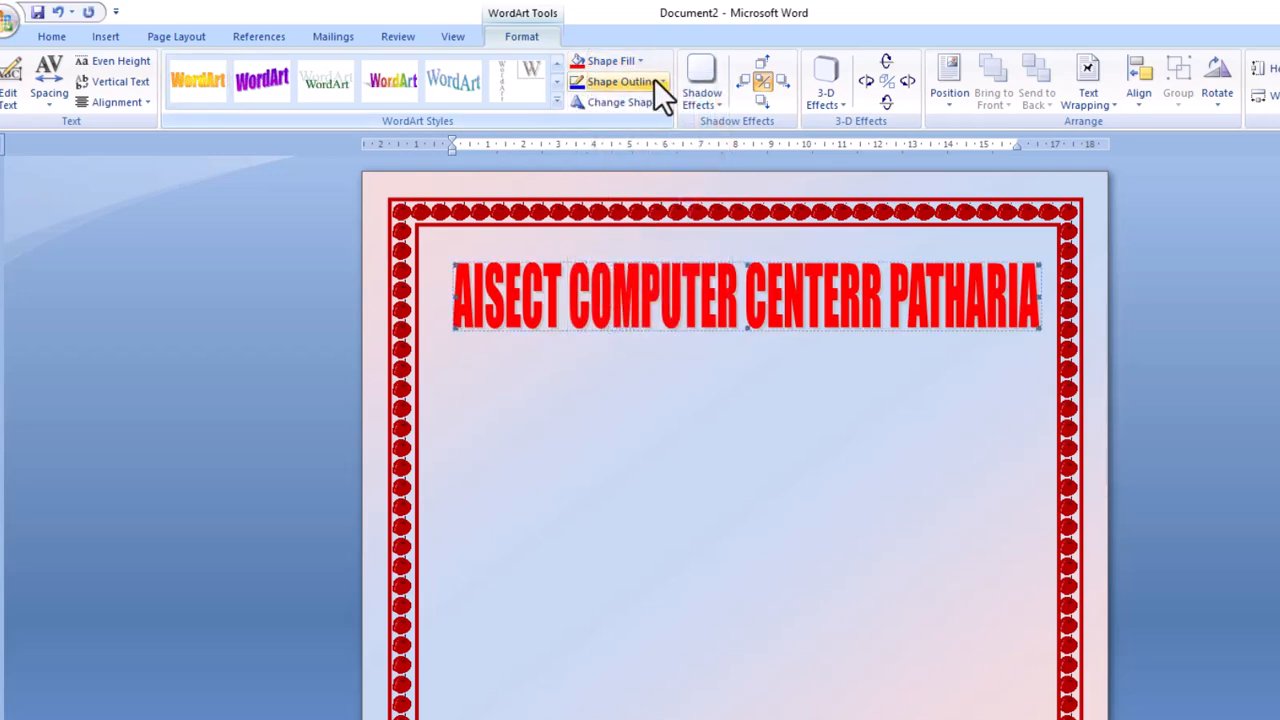
click(661, 81)
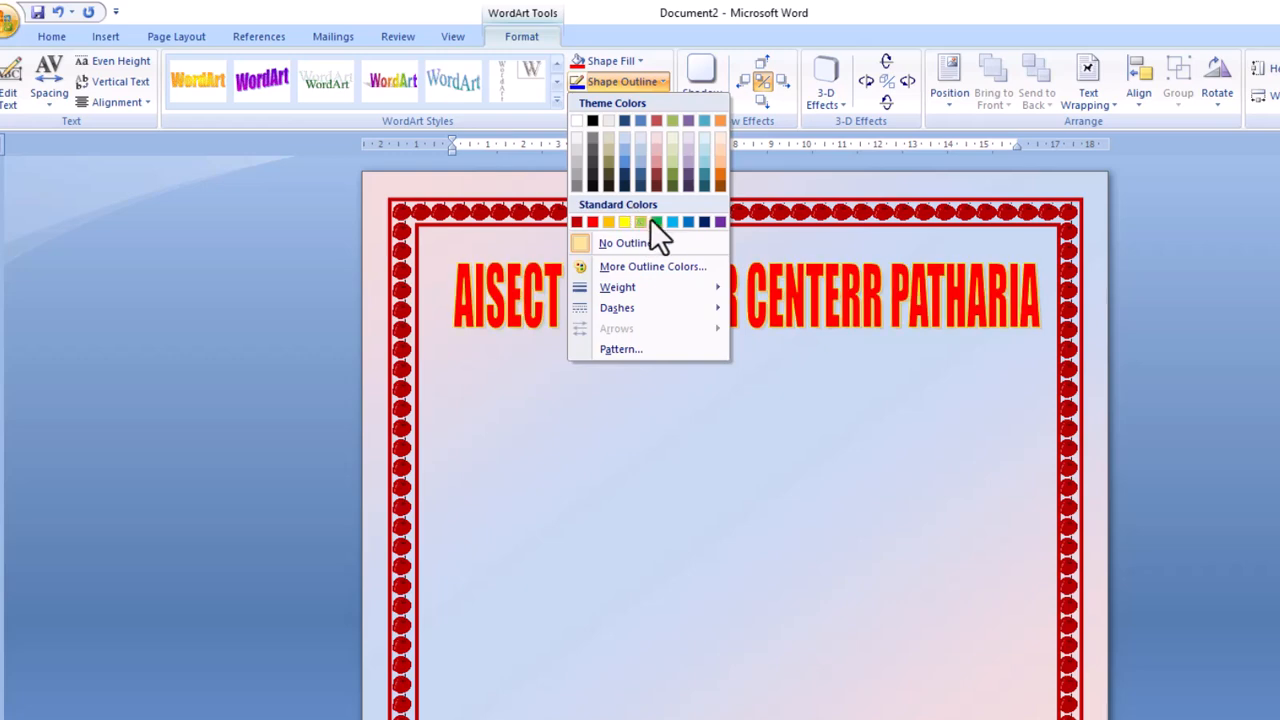
click(706, 221)
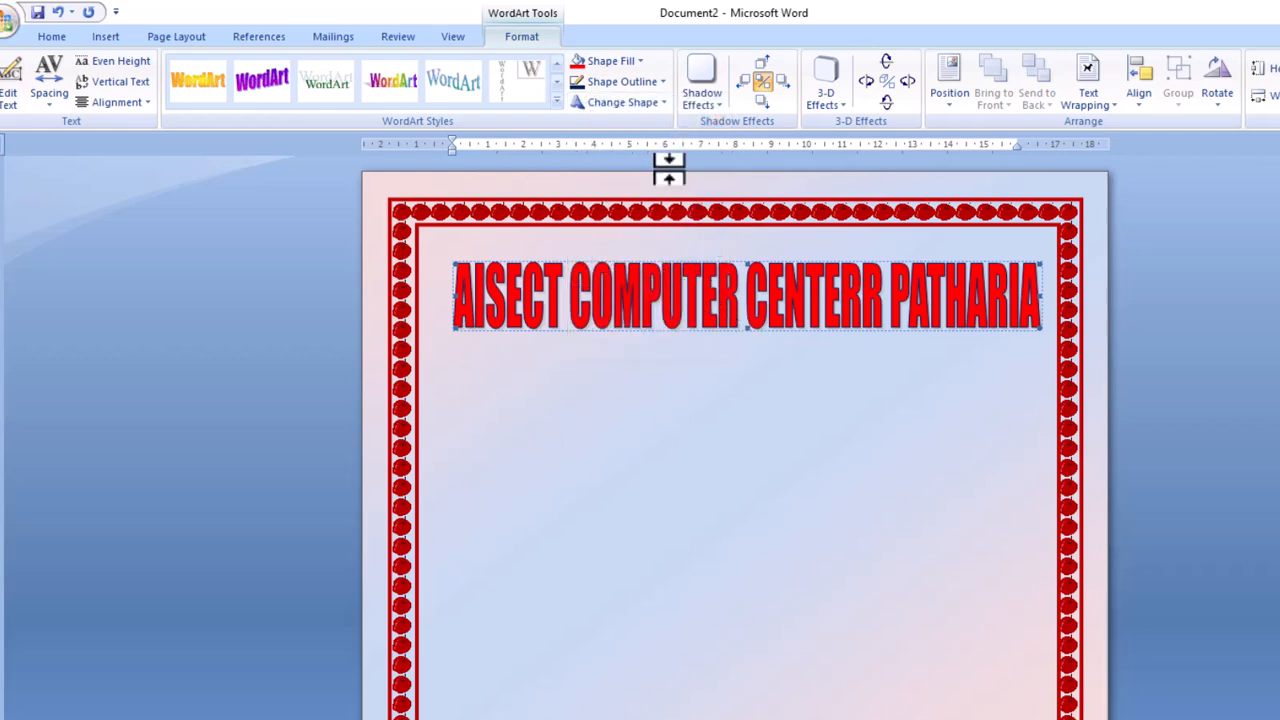
Bend the red title into an Arch Up shape and resize it to fit the border.
click(656, 104)
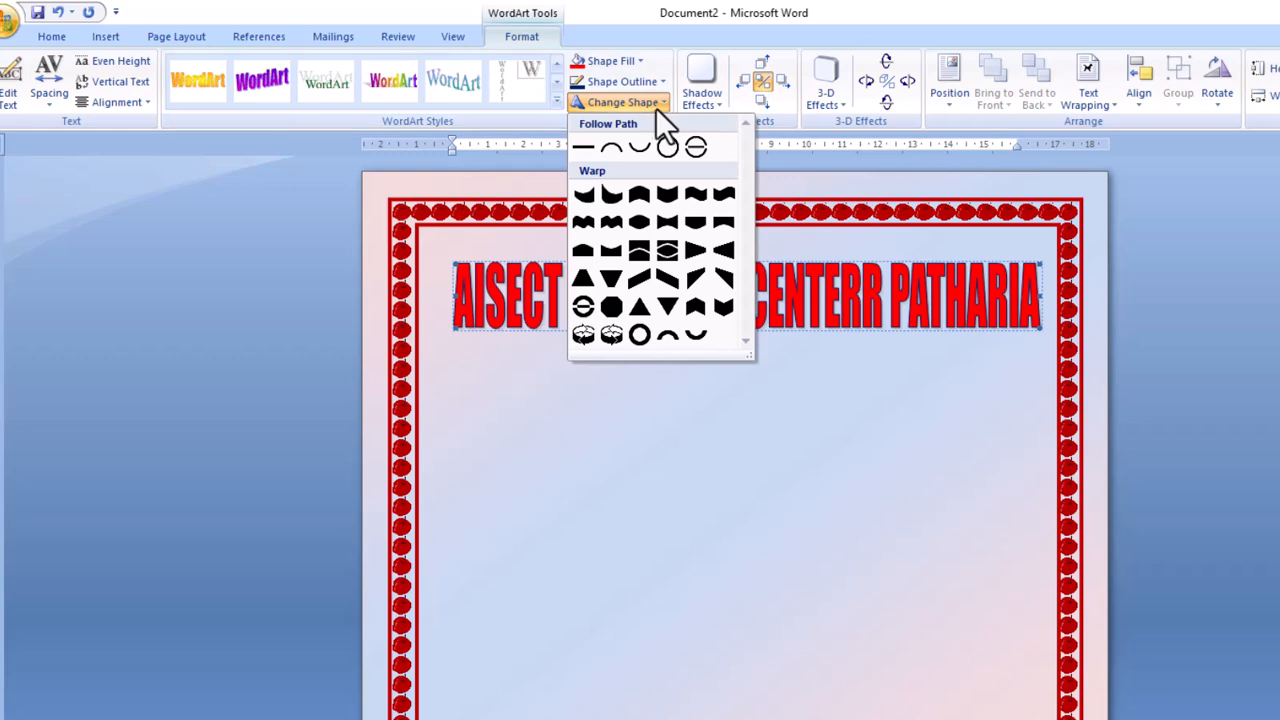
click(611, 147)
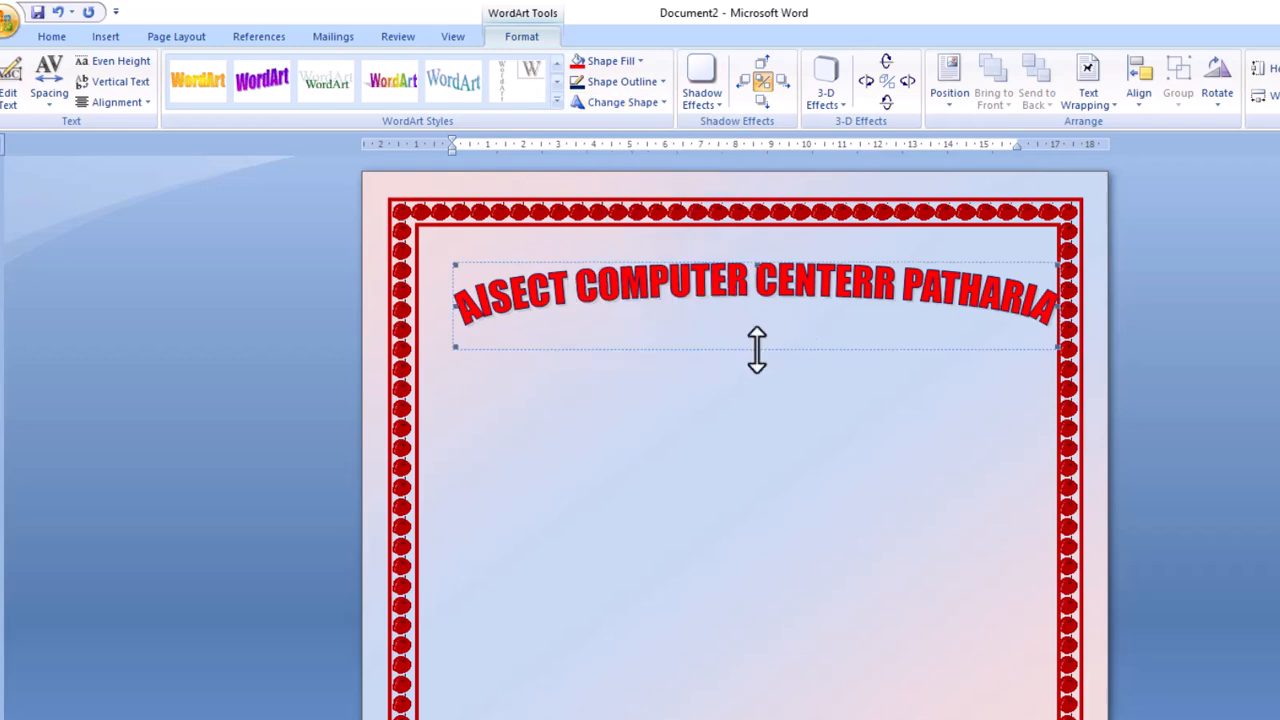
drag(734, 474, 732, 537)
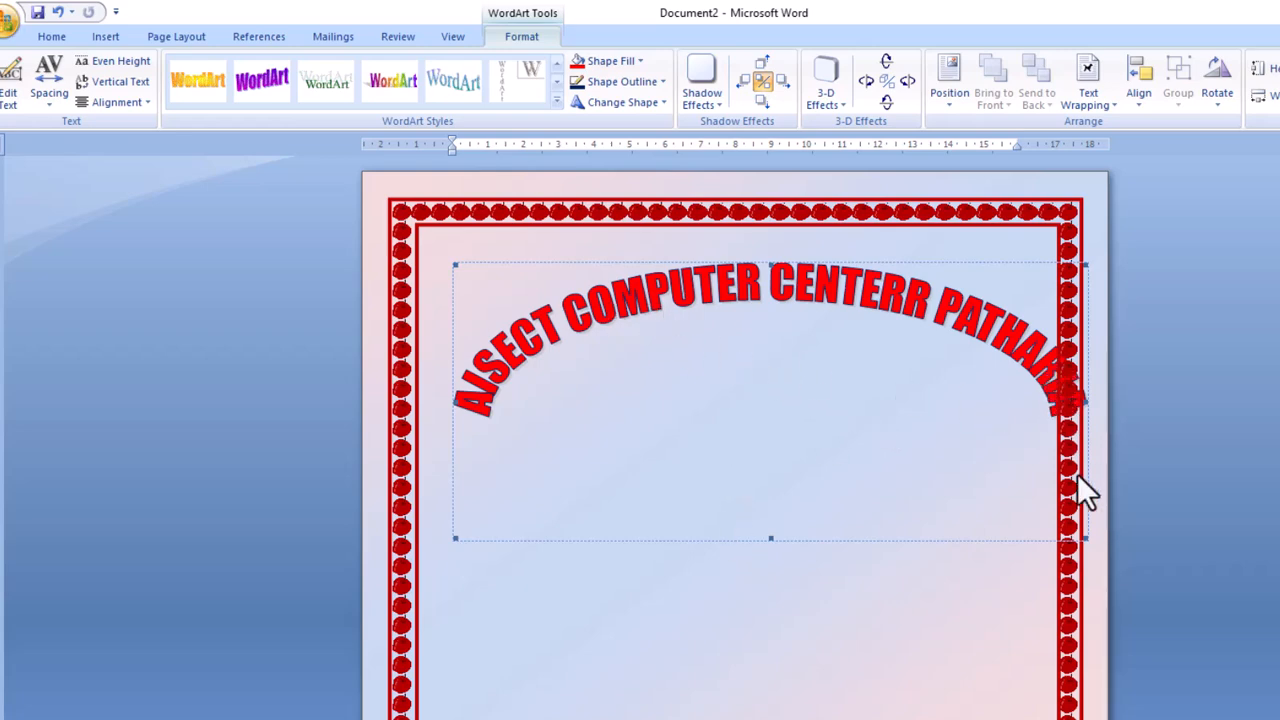
drag(1080, 541, 1007, 487)
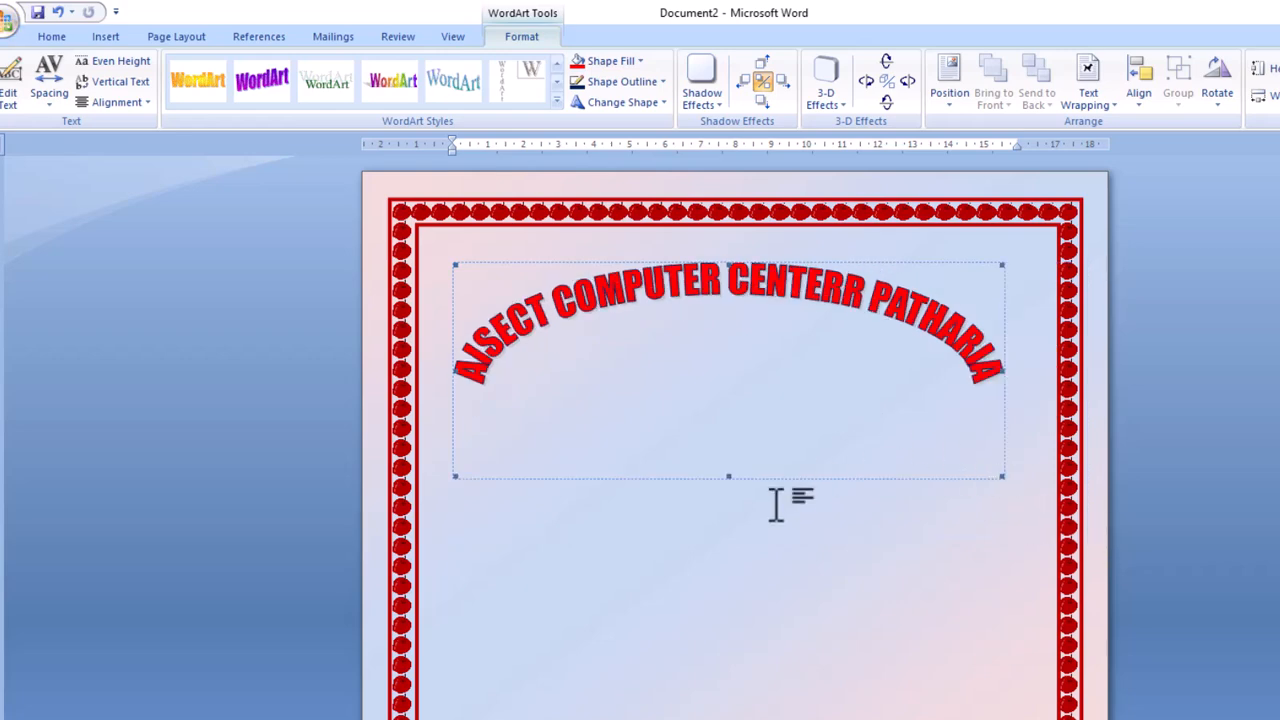
drag(728, 477, 736, 565)
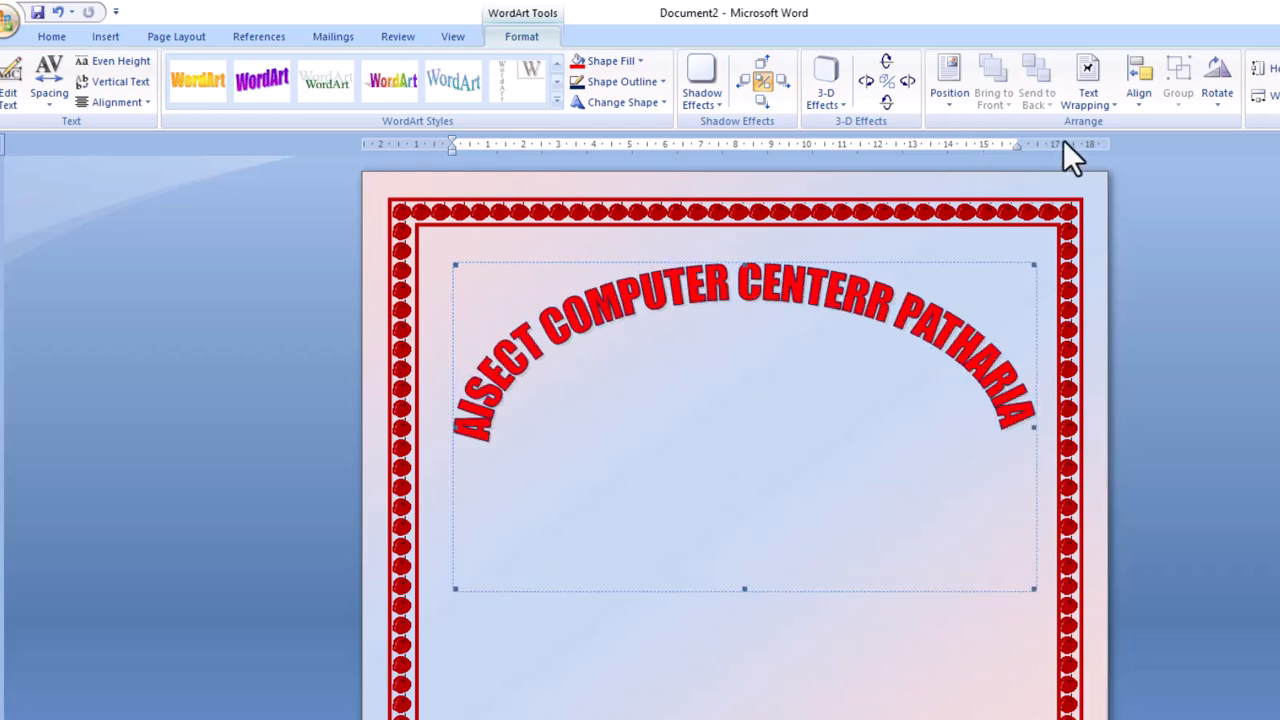
Set the title to In Front of Text and centre it horizontally on the page.
click(1081, 105)
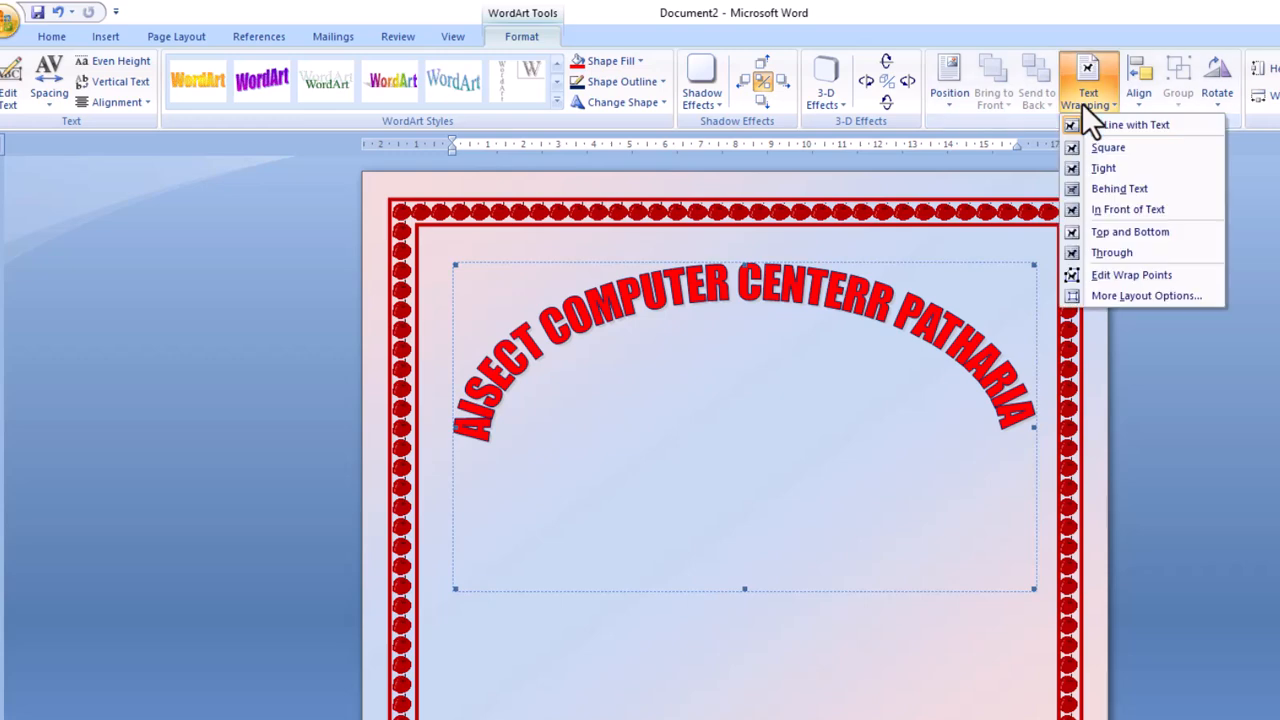
click(1111, 210)
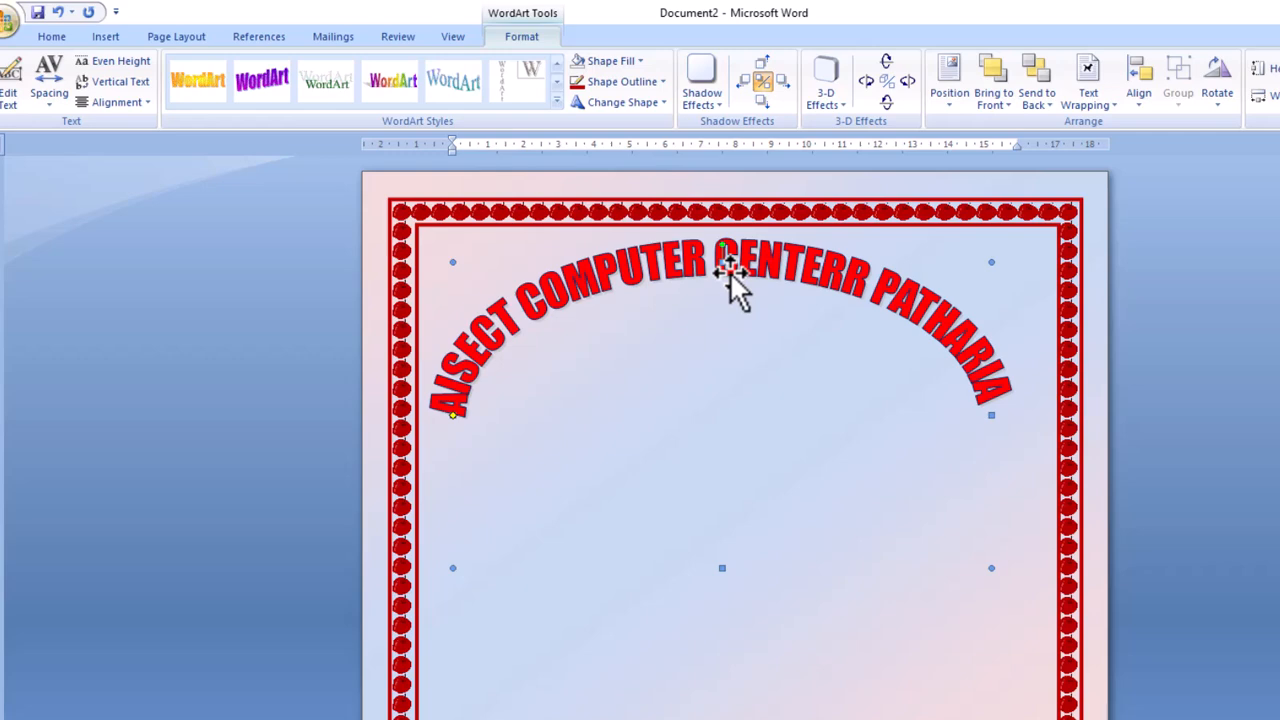
click(1136, 92)
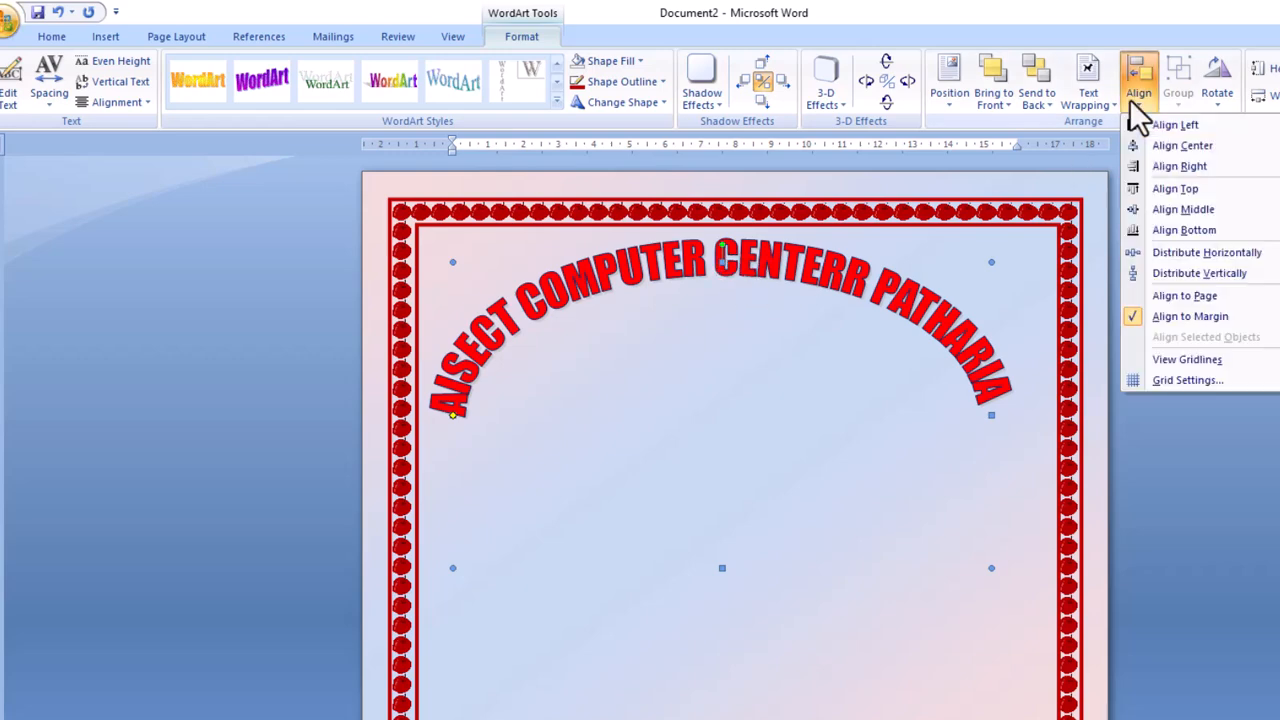
click(1148, 146)
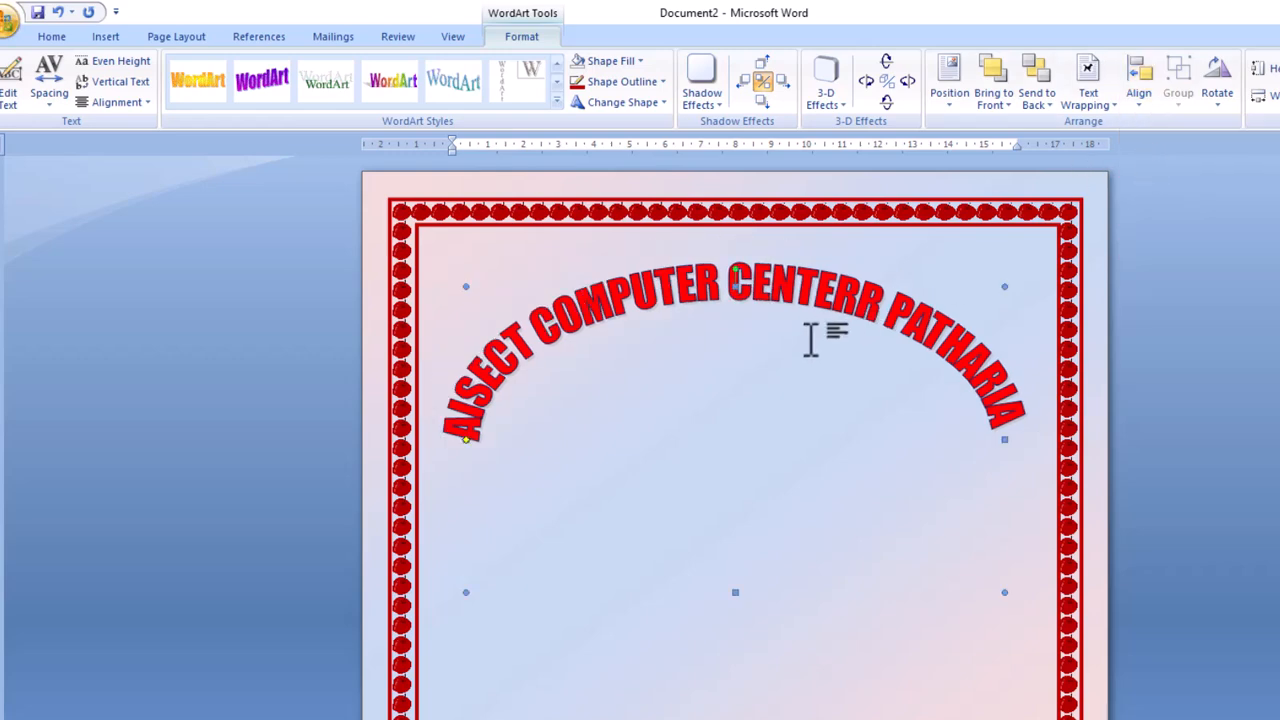
click(670, 525)
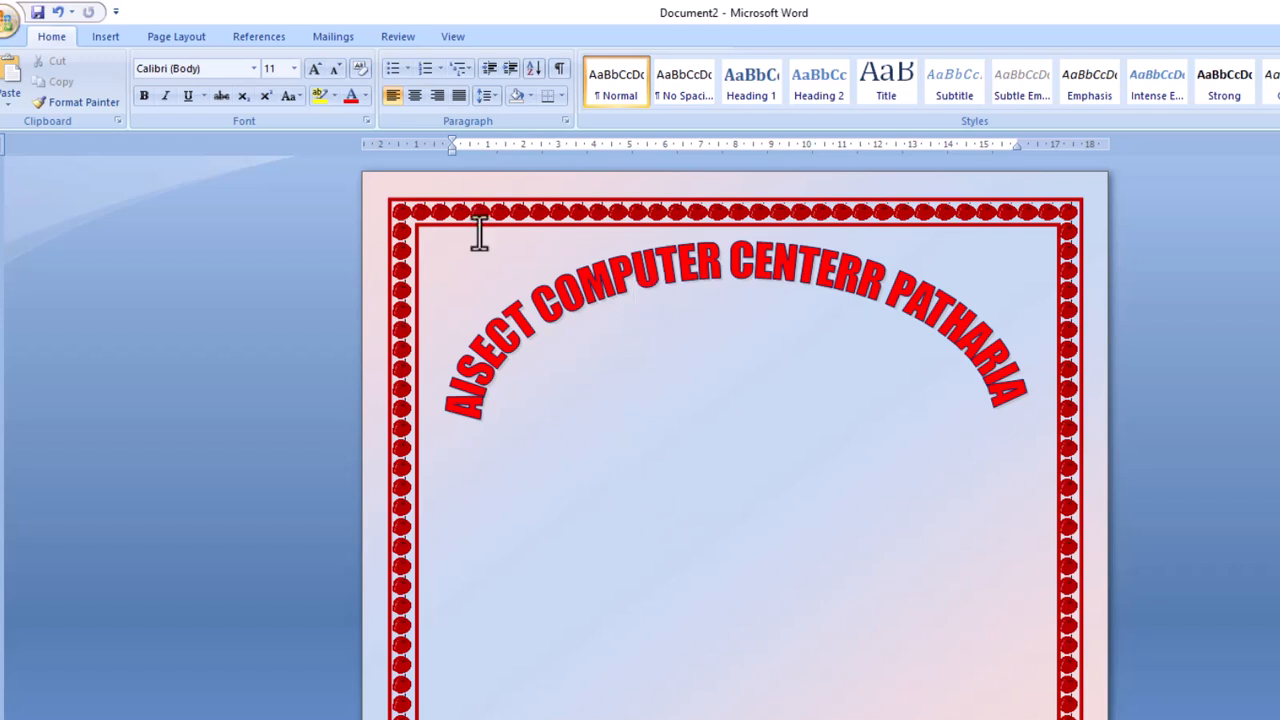
Insert the 'saraswati mata 1' picture from the Desktop onto the page.
click(106, 38)
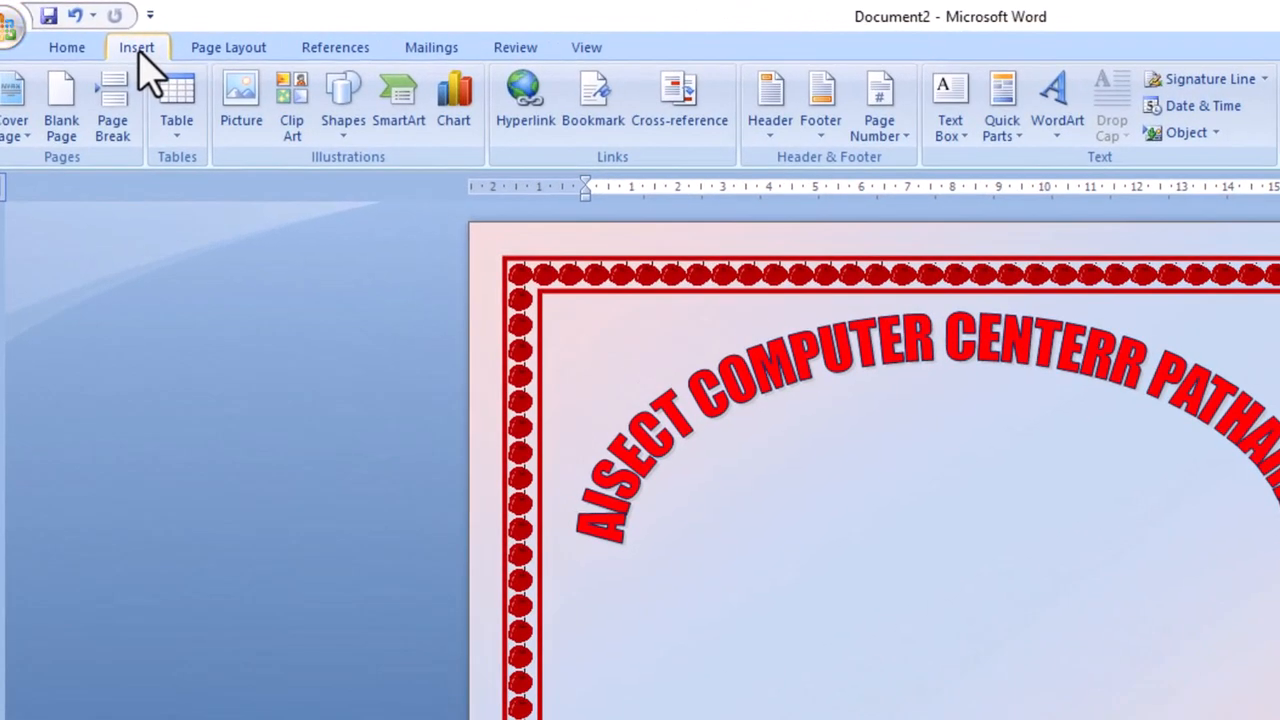
click(242, 124)
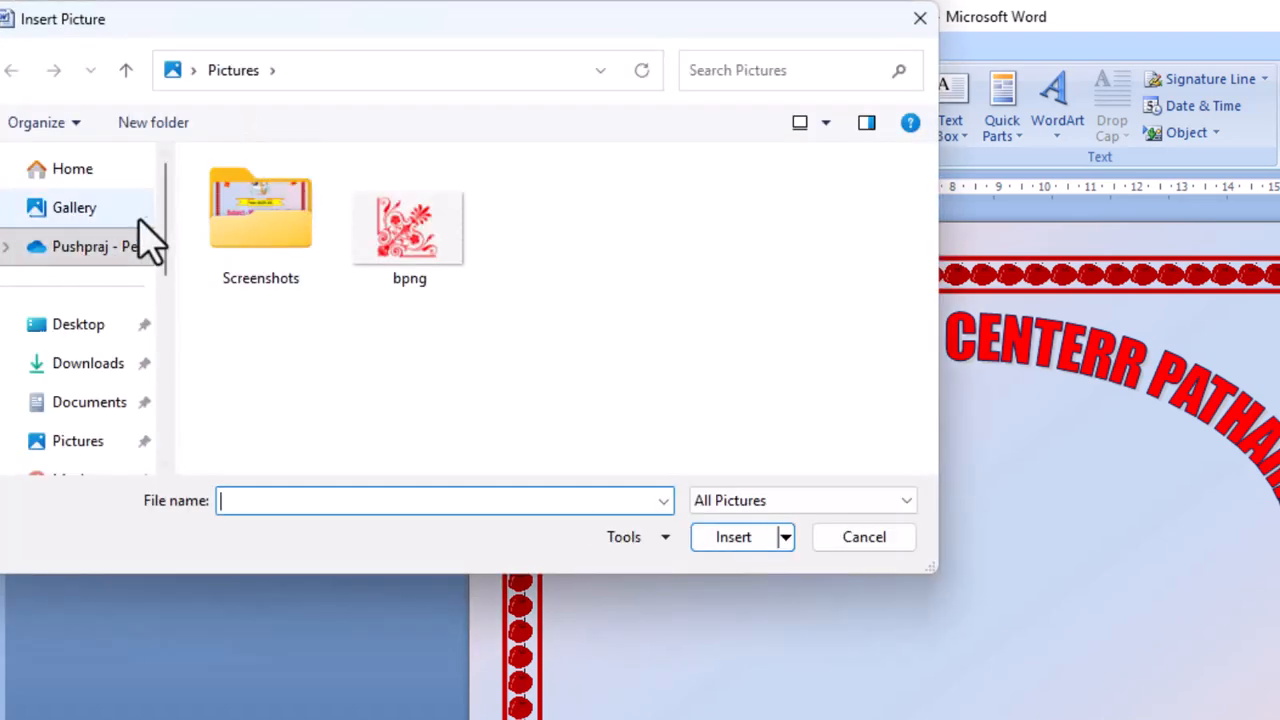
click(82, 328)
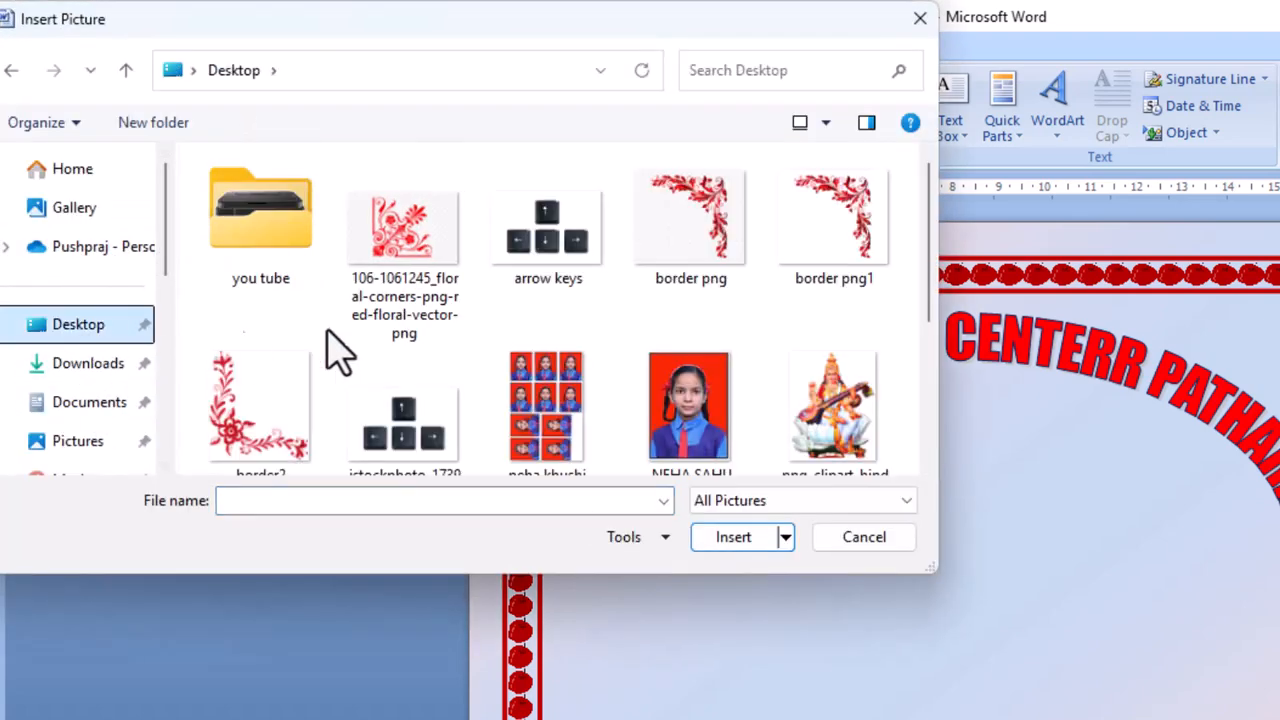
drag(930, 265, 920, 380)
click(401, 384)
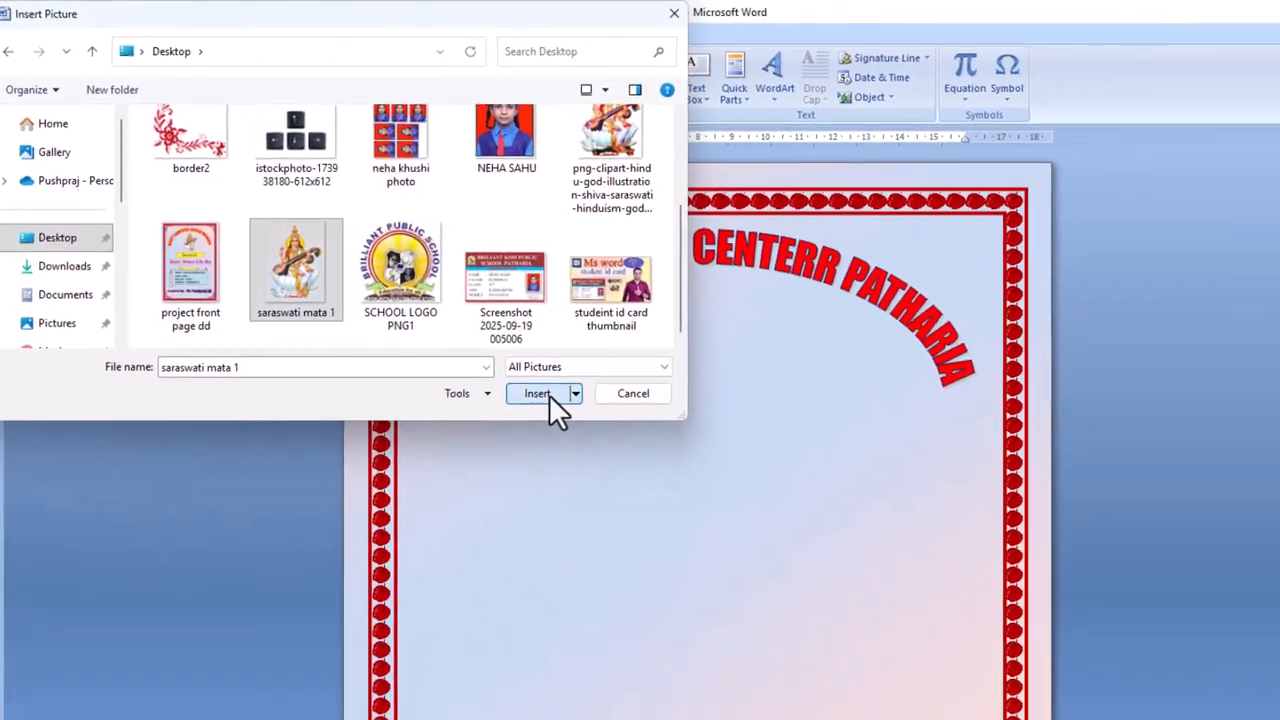
click(702, 514)
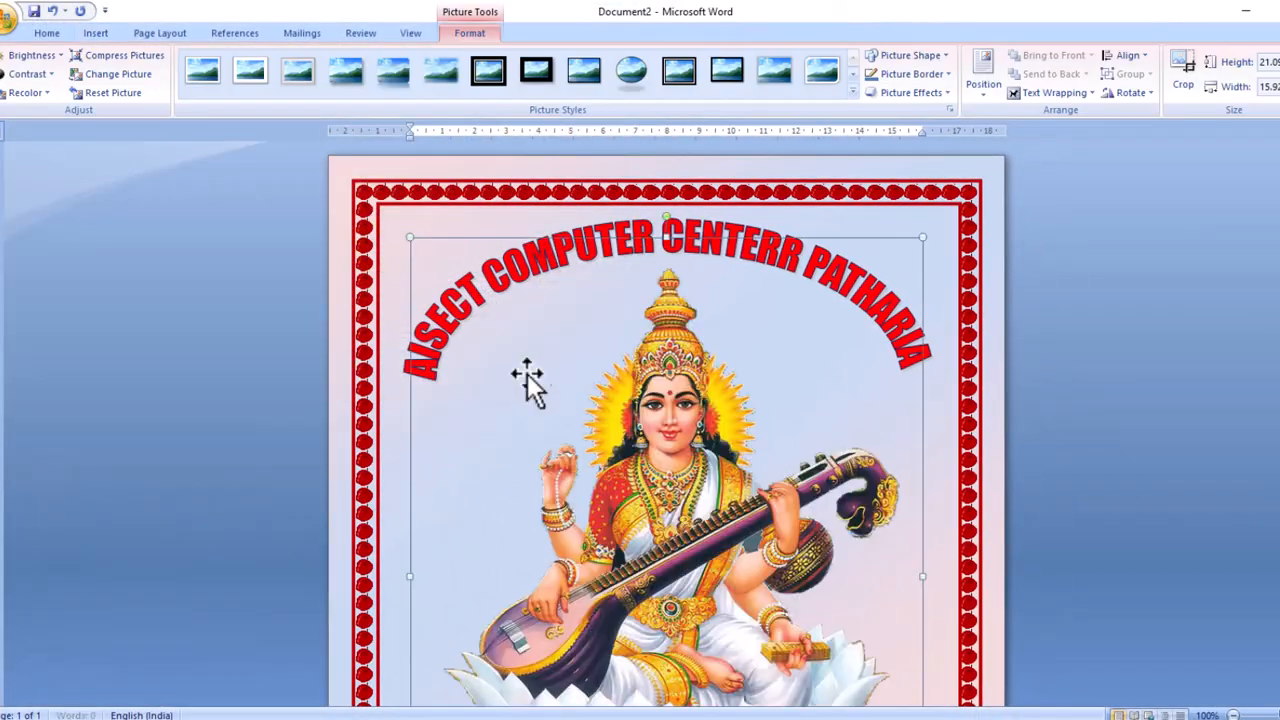
Shrink the Saraswati picture from its corner to about 7.47 × 5.64.
scroll(622, 340, down, 7)
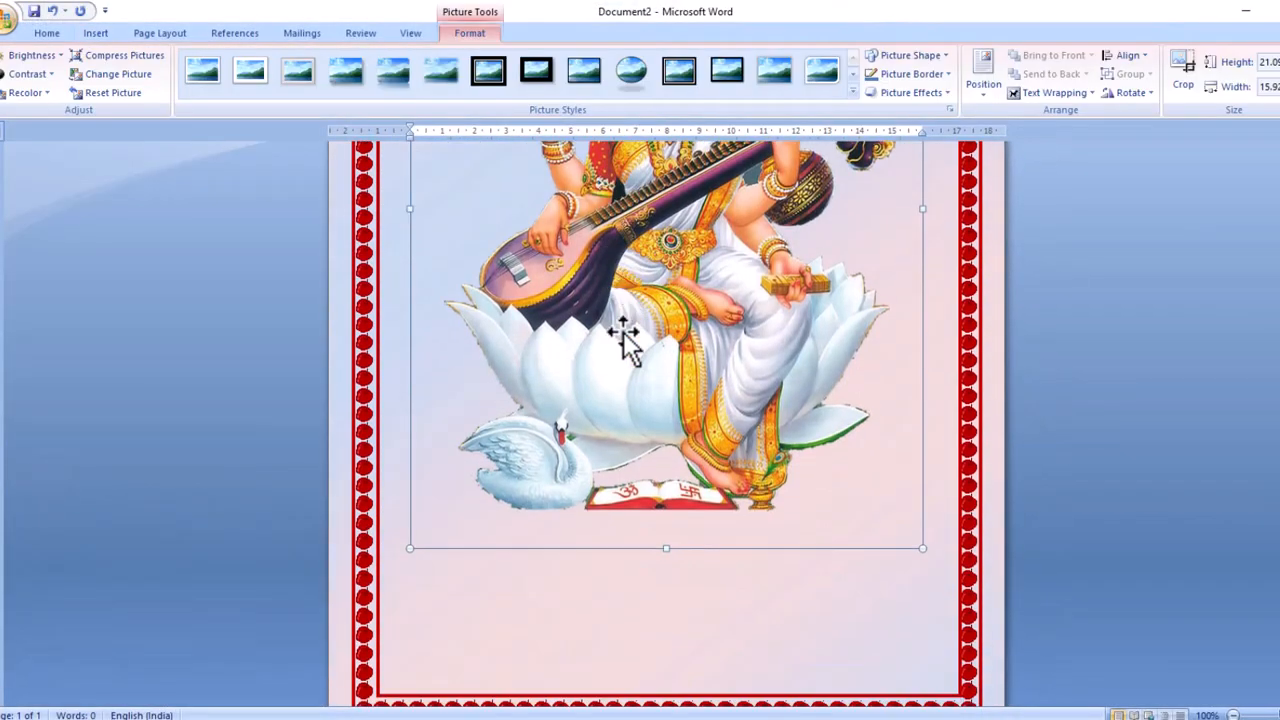
scroll(622, 340, up, 7)
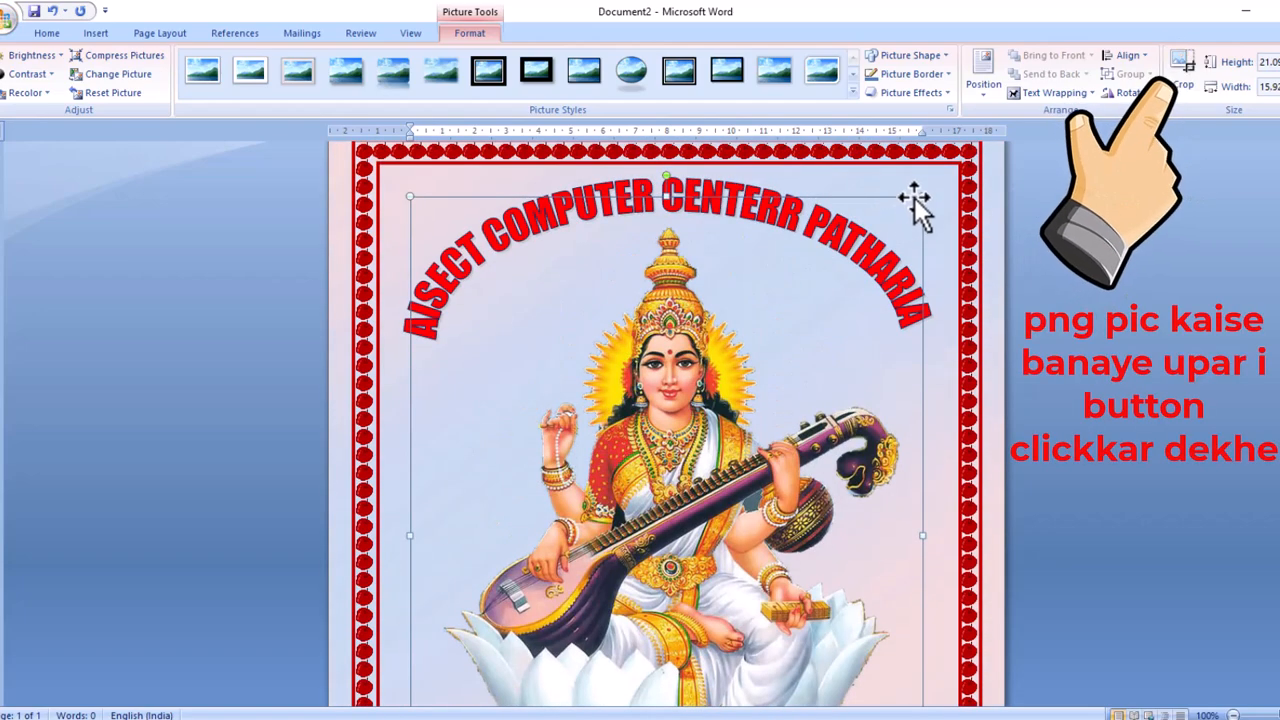
drag(920, 193, 724, 459)
drag(740, 356, 630, 300)
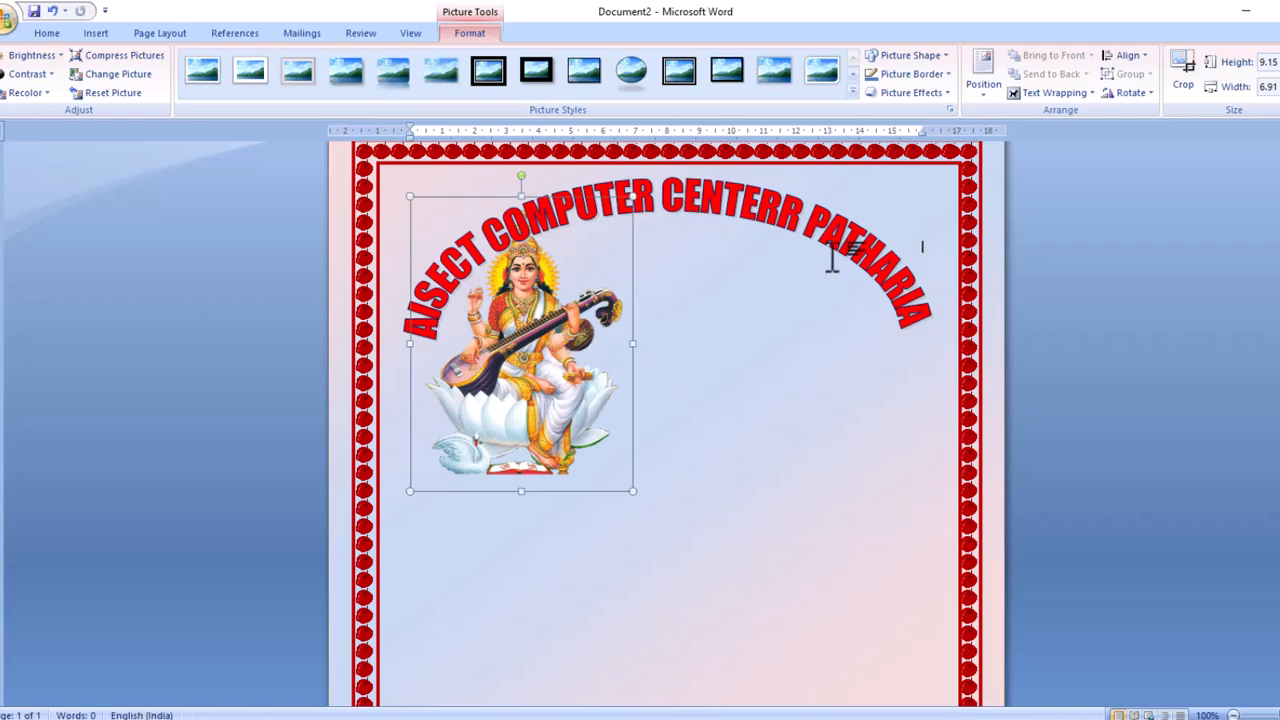
Float the picture in front of text, centre it horizontally, and move it just under the title.
click(1058, 93)
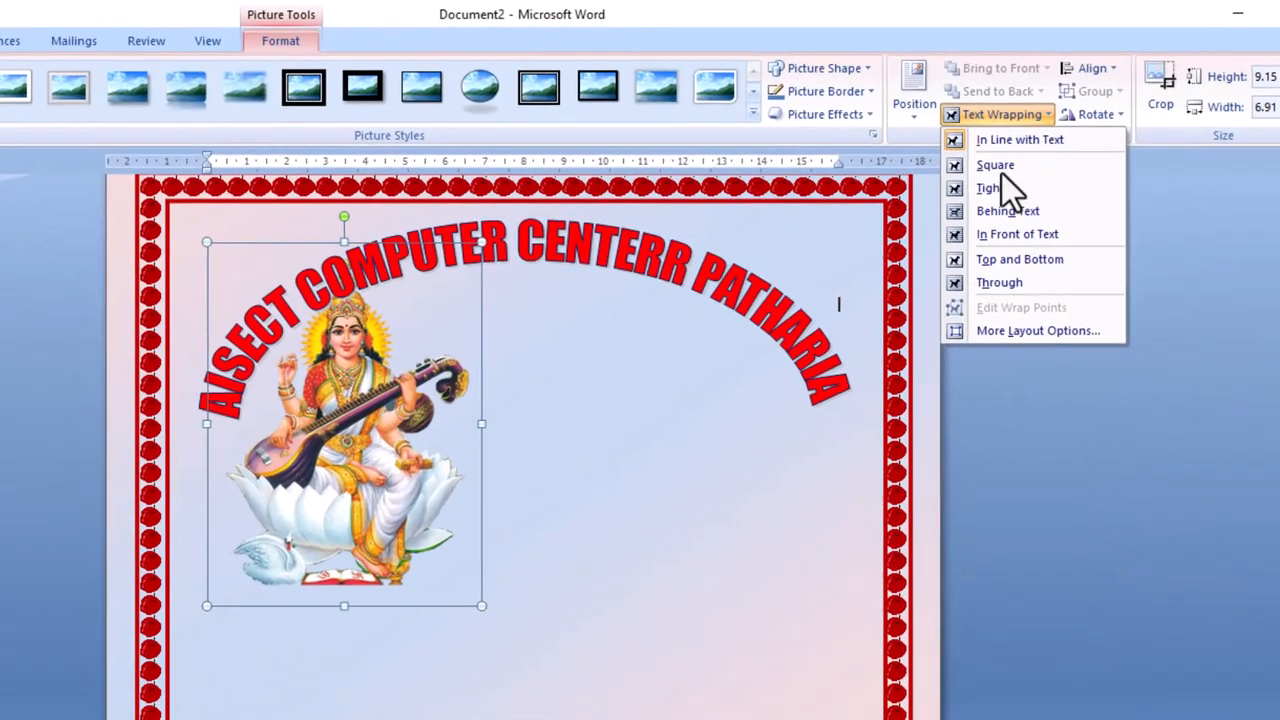
click(995, 242)
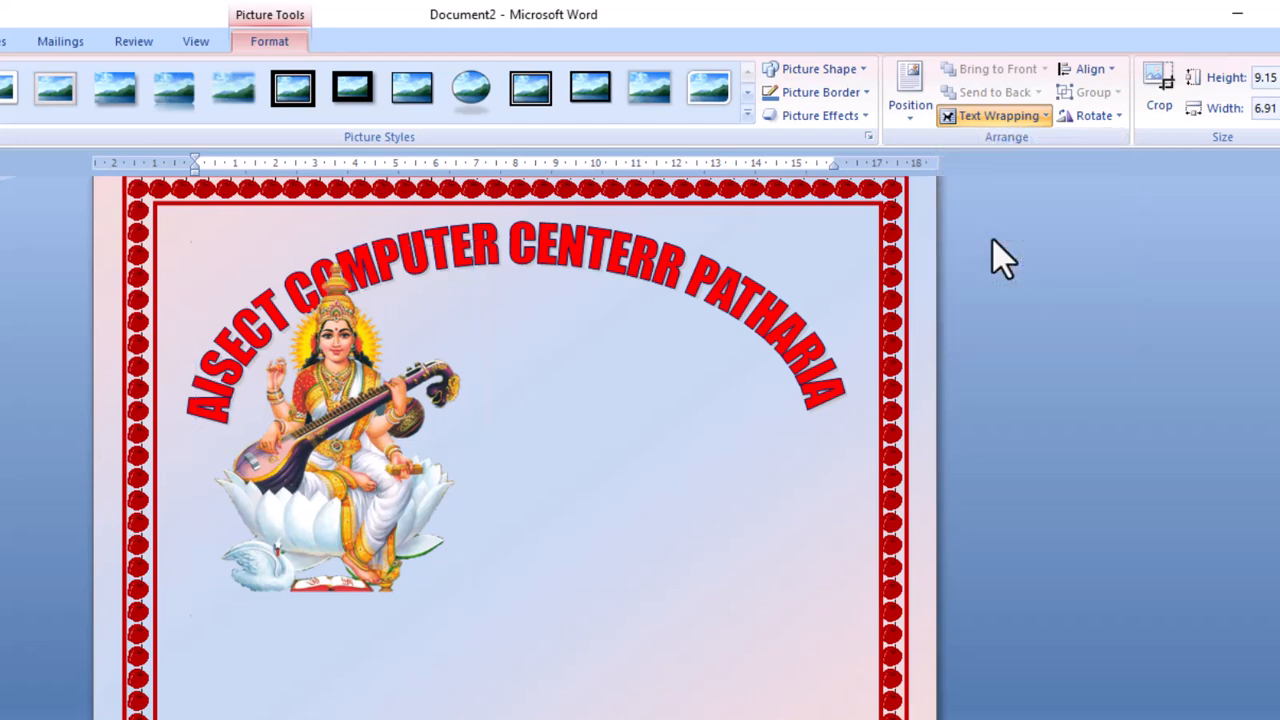
drag(358, 445, 524, 452)
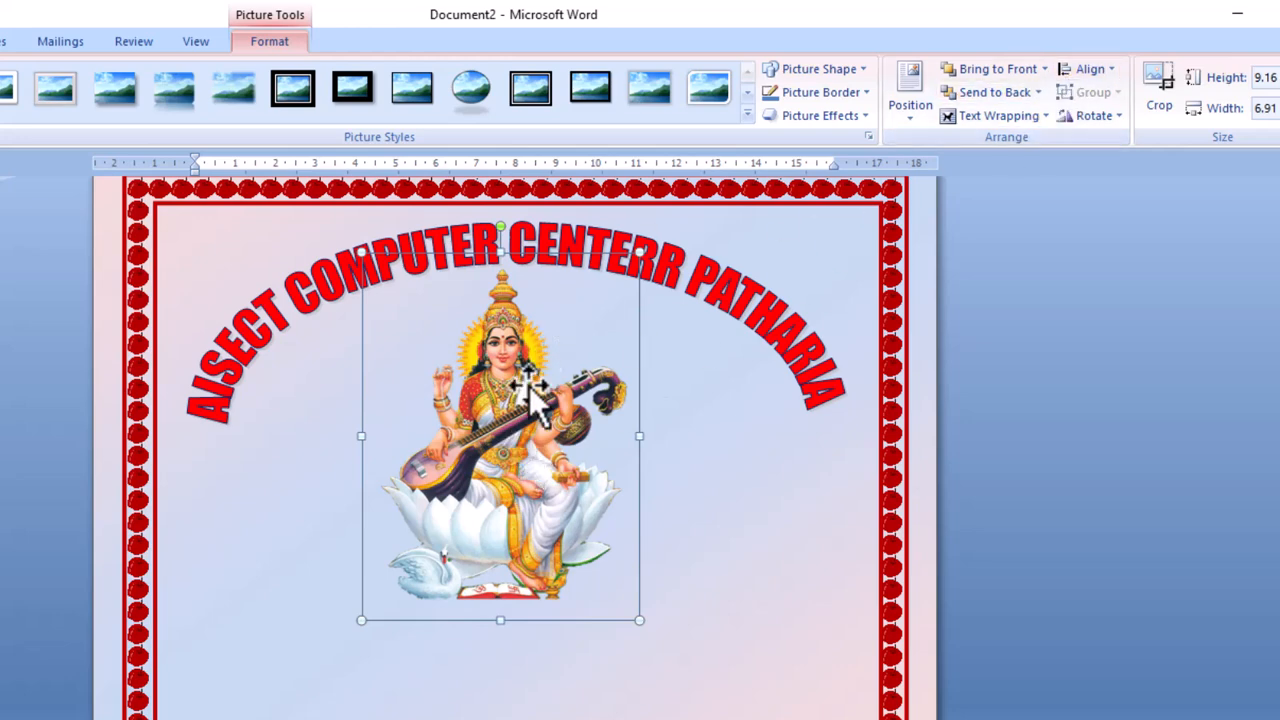
click(1078, 72)
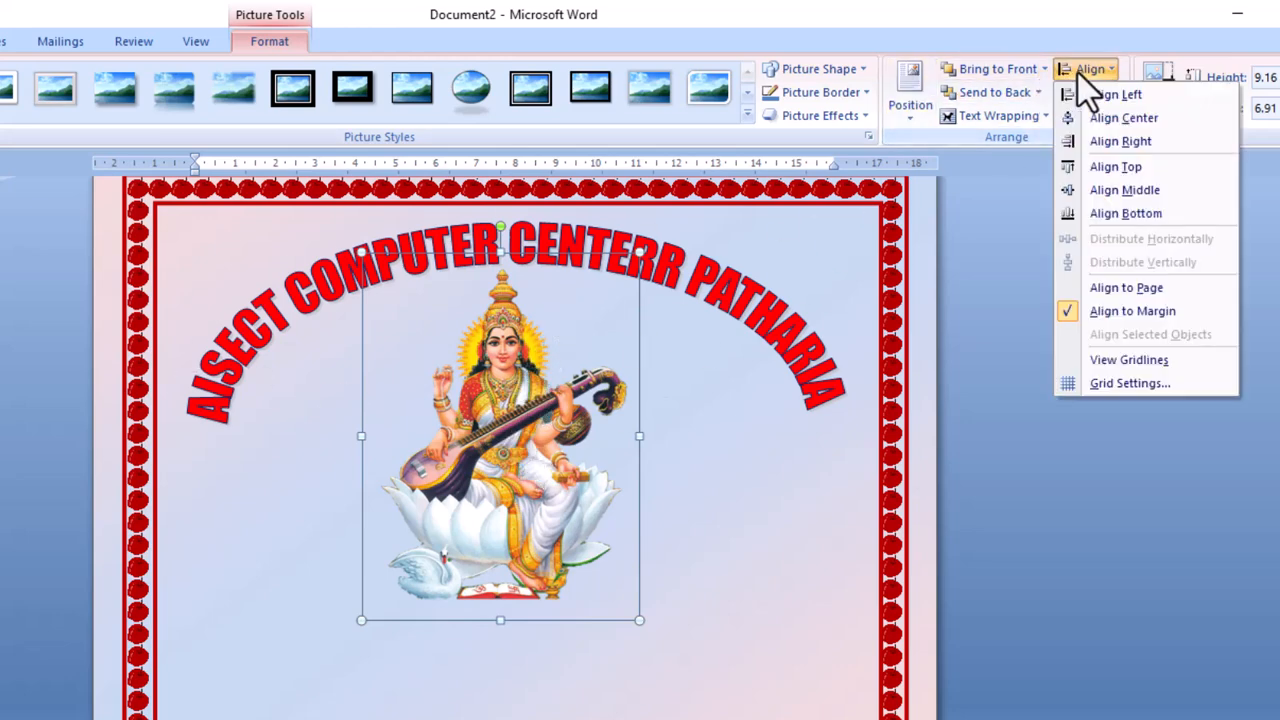
click(1110, 120)
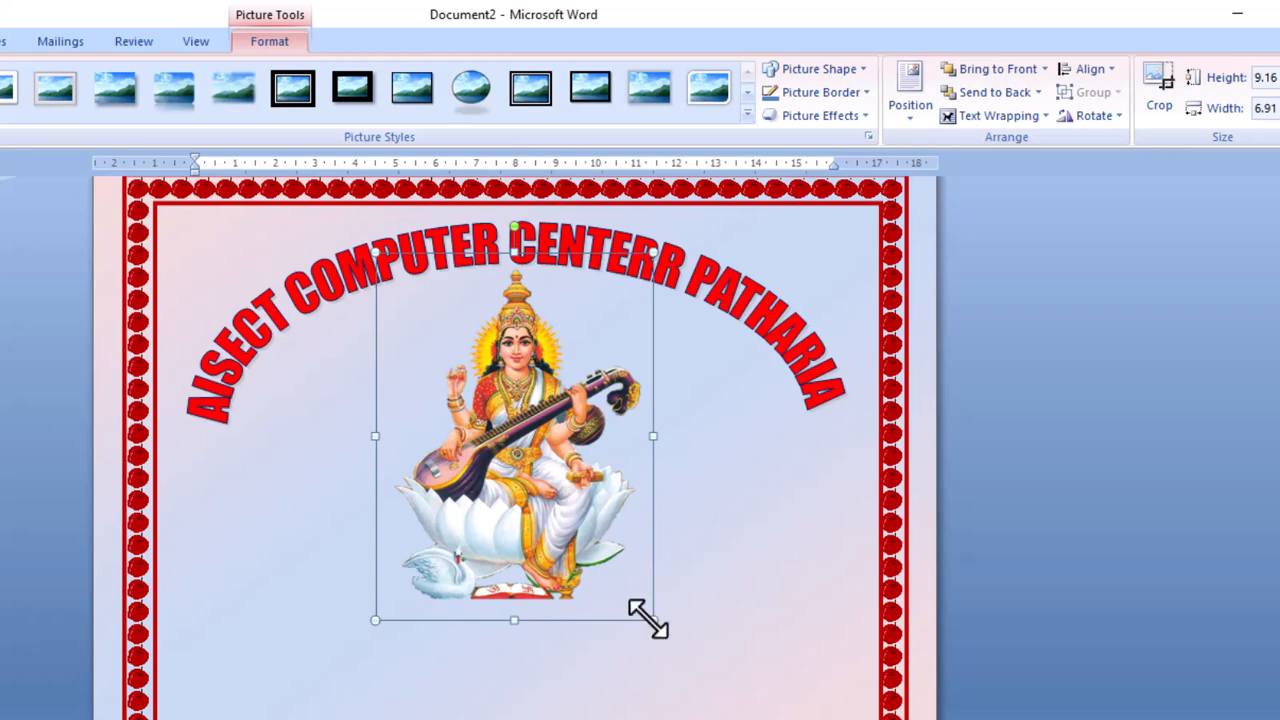
drag(638, 600, 598, 527)
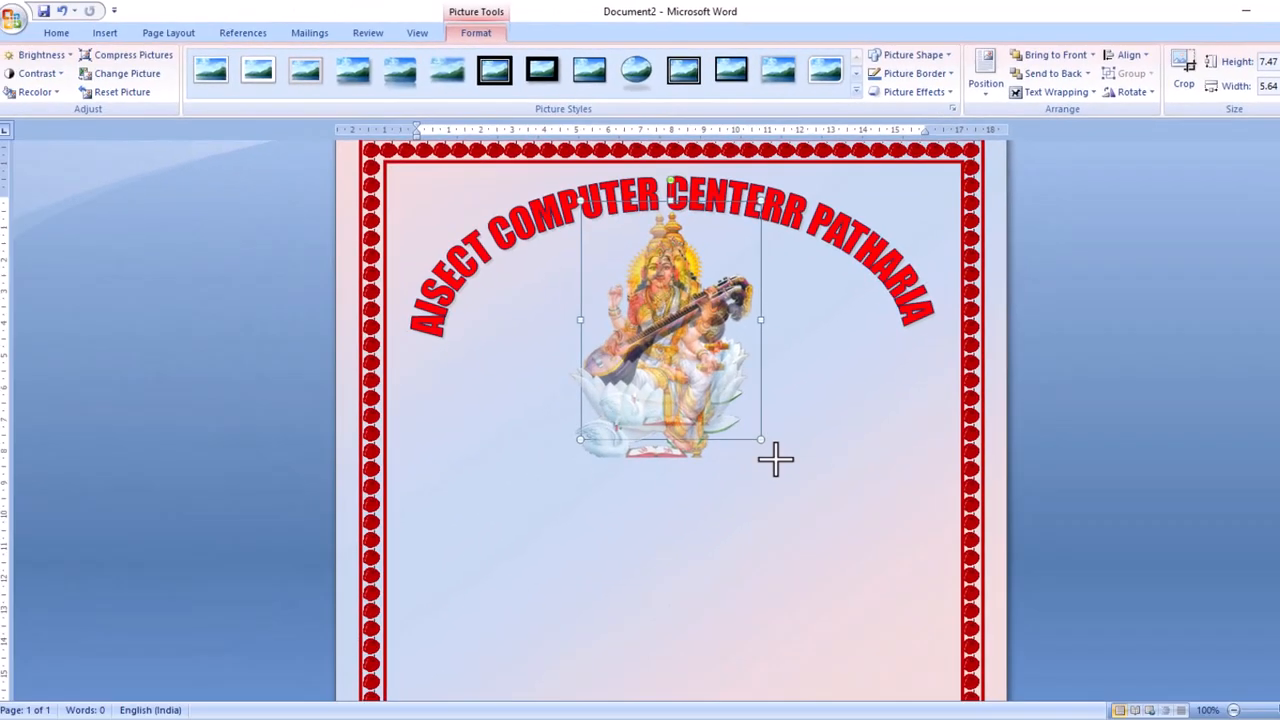
click(685, 581)
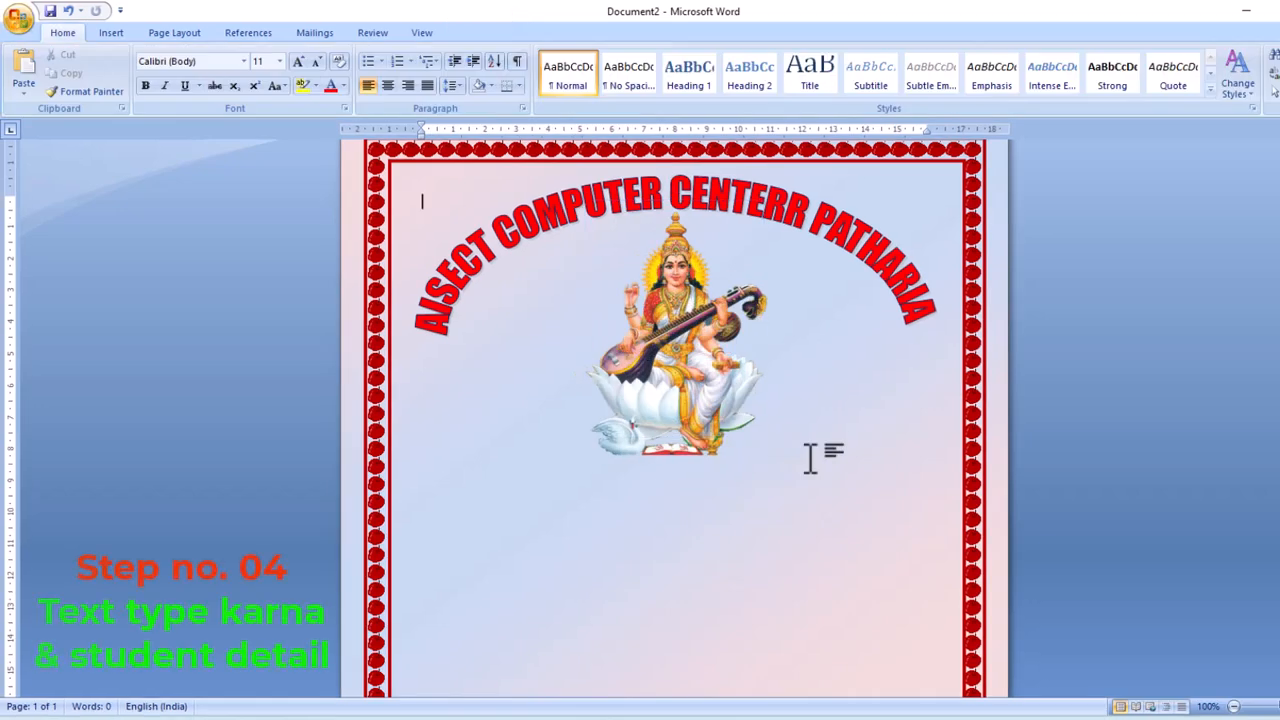
Draw a 1.72 × 12.52 cm Down Ribbon banner just below the Saraswati picture.
click(115, 33)
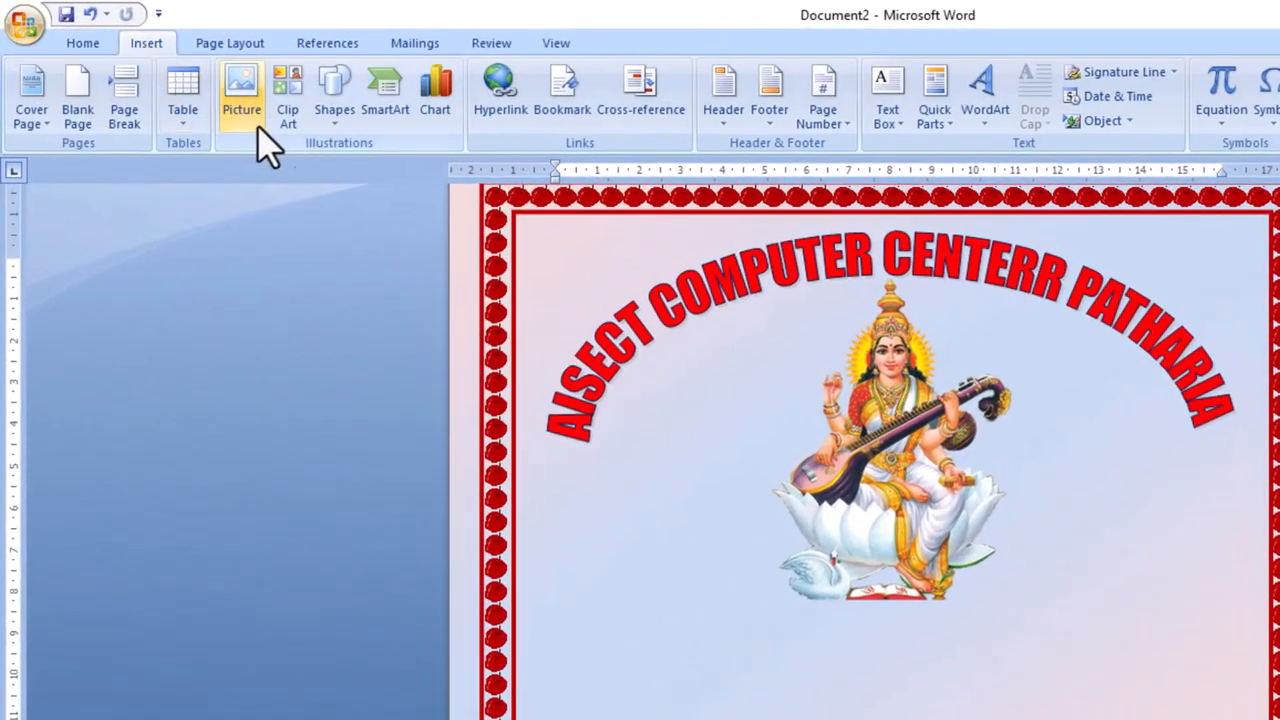
click(326, 122)
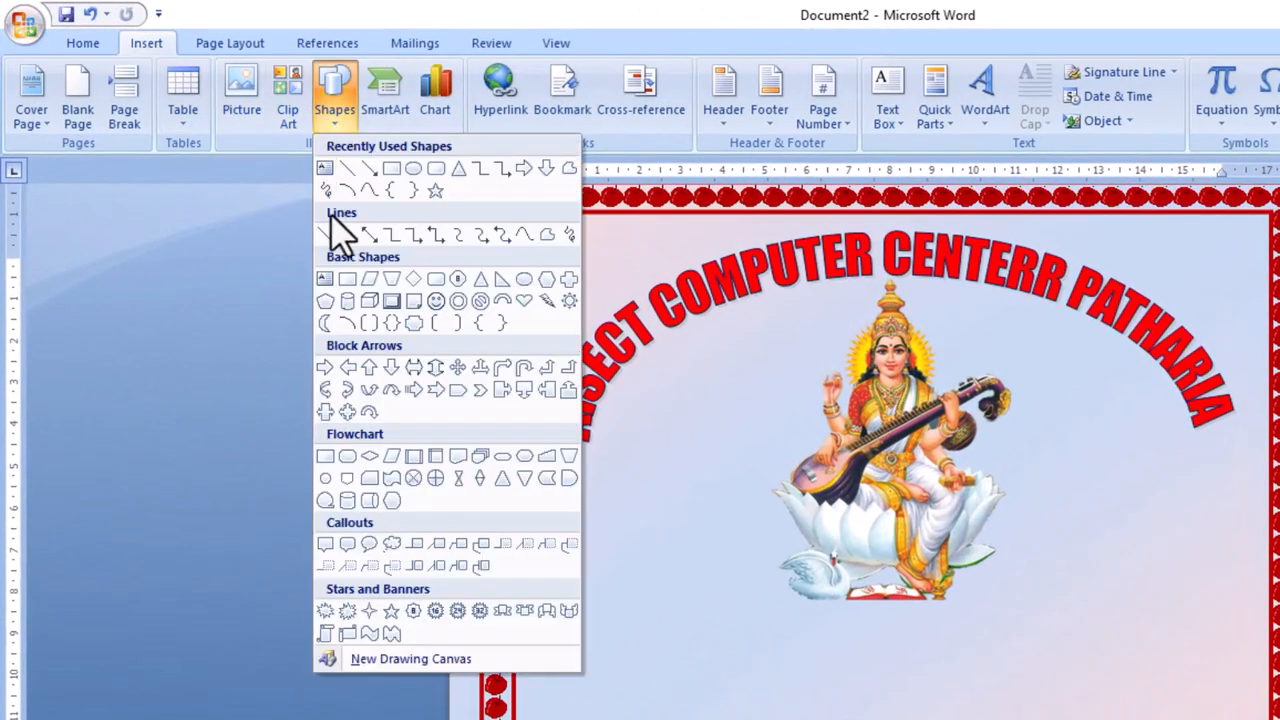
click(526, 611)
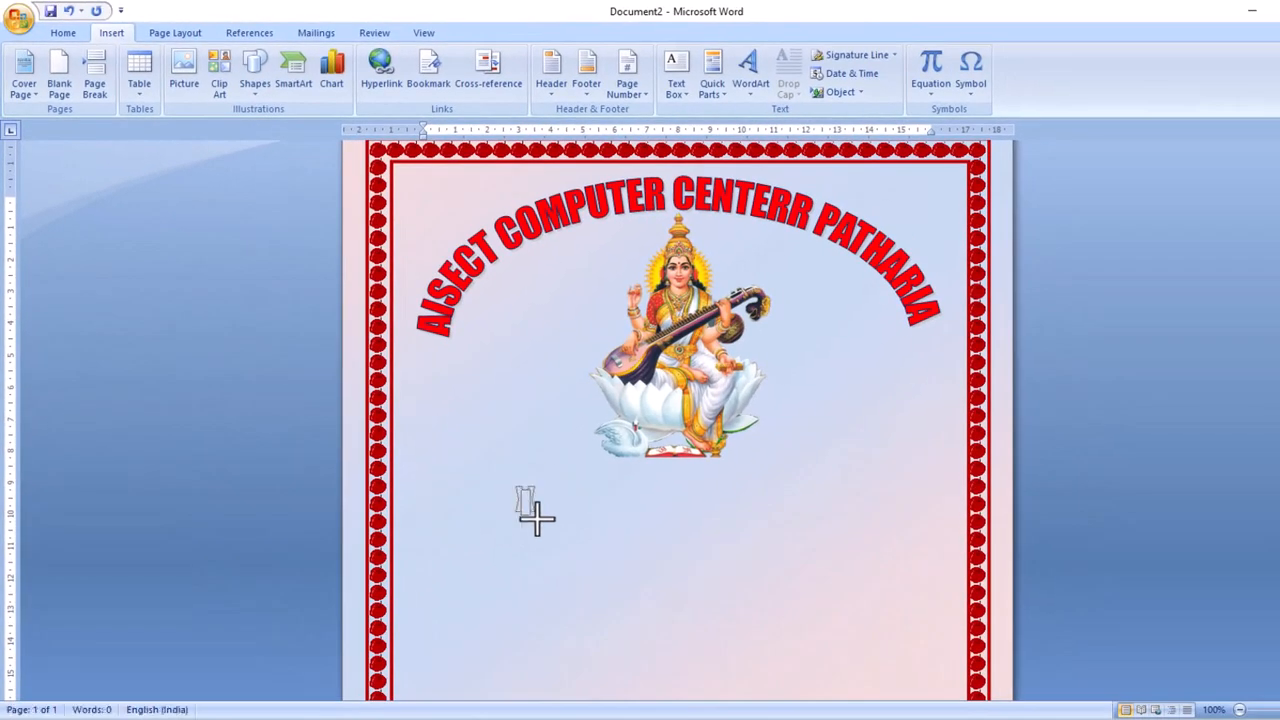
mouse_move(516, 487)
mouse_down()
mouse_move(766, 571)
mouse_move(914, 560)
mouse_move(911, 537)
mouse_up()
mouse_move(746, 517)
mouse_down()
mouse_move(689, 492)
mouse_move(700, 497)
mouse_up()
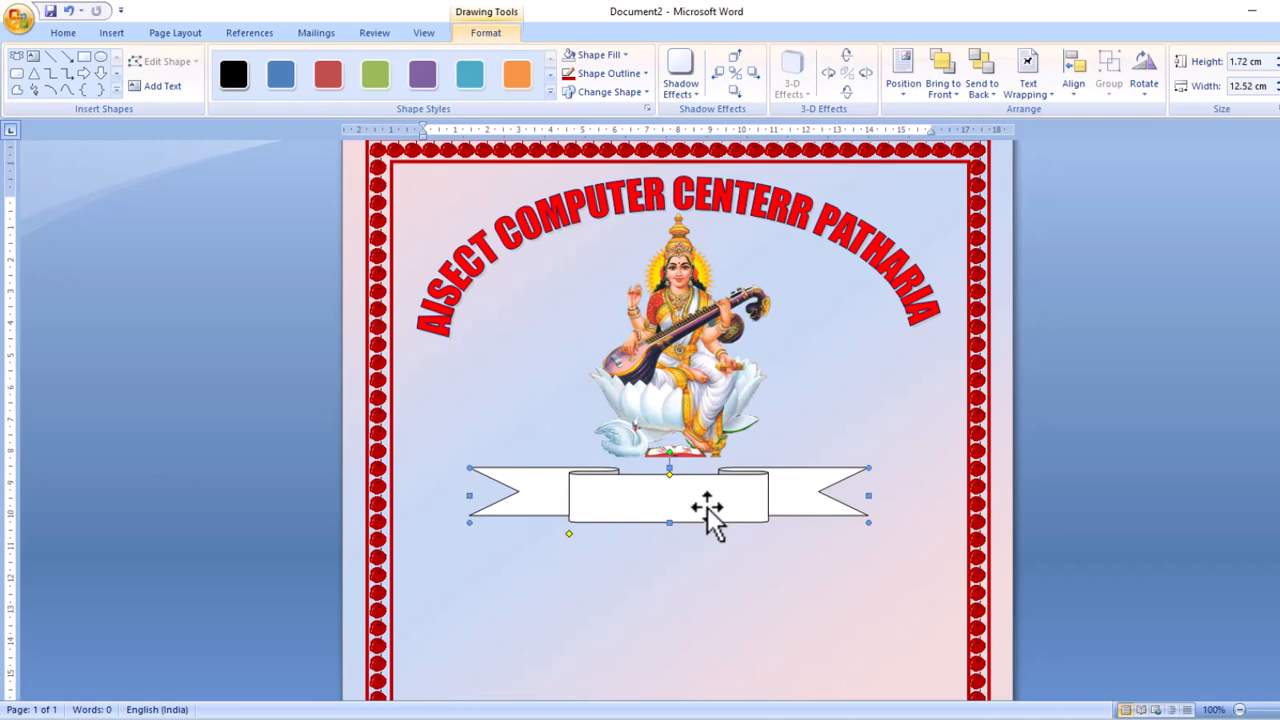
Fill the banner yellow and give it a red 1½ pt outline.
click(625, 56)
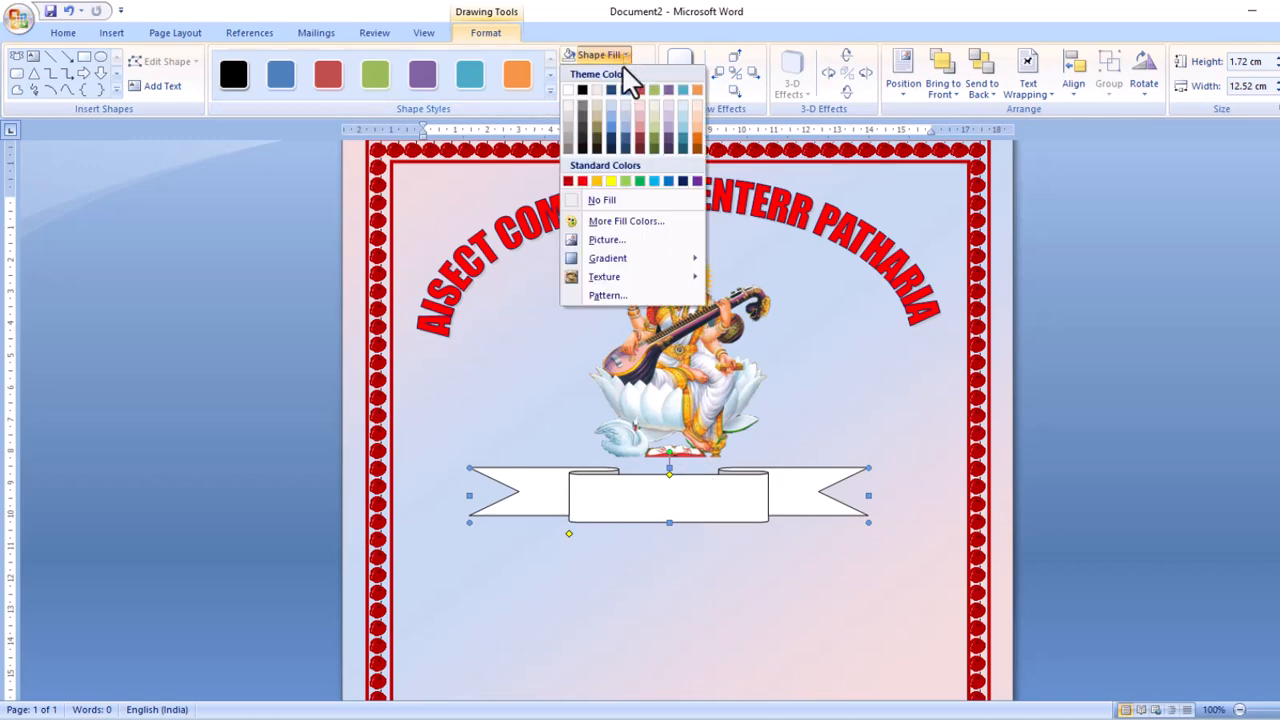
click(612, 182)
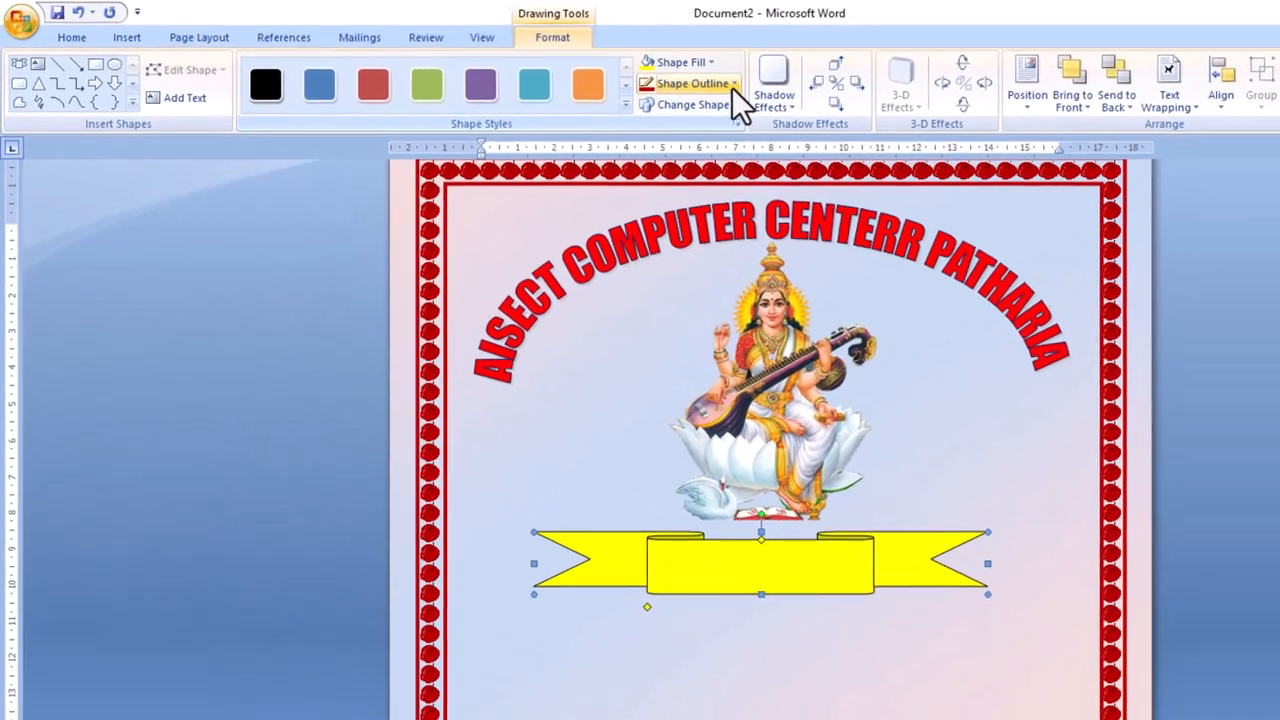
click(734, 85)
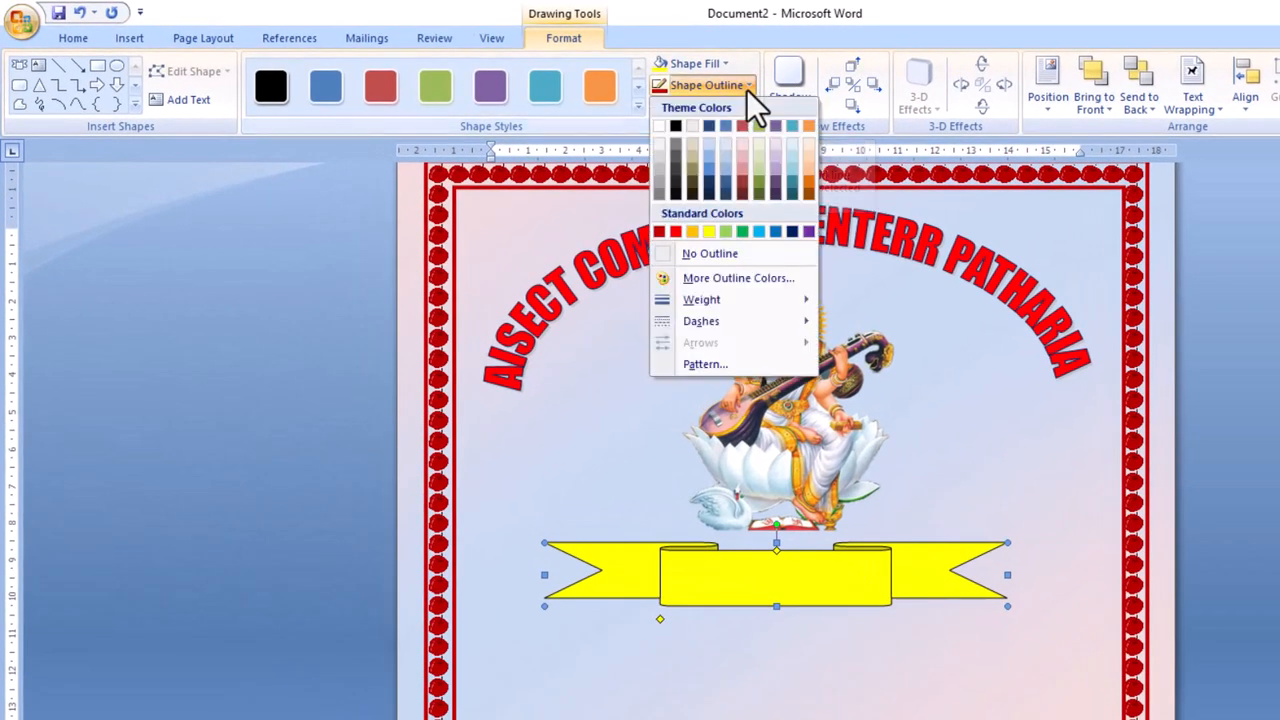
click(677, 231)
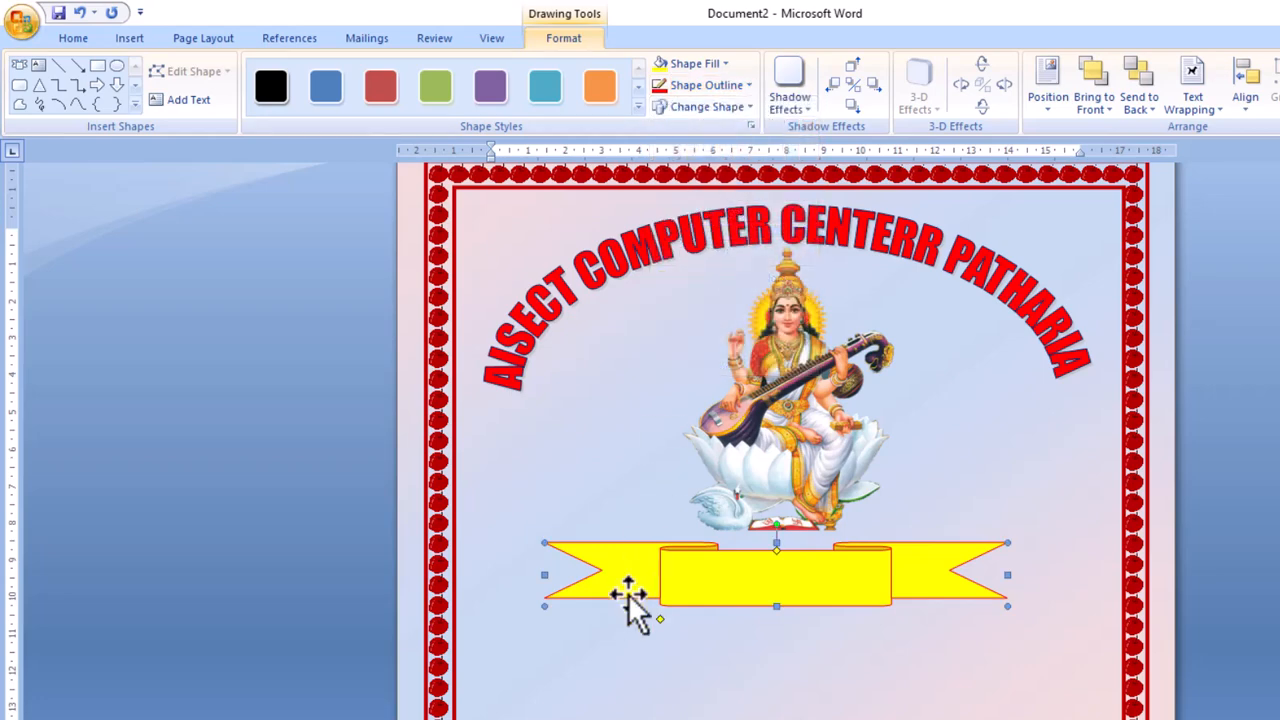
click(749, 94)
mouse_move(700, 300)
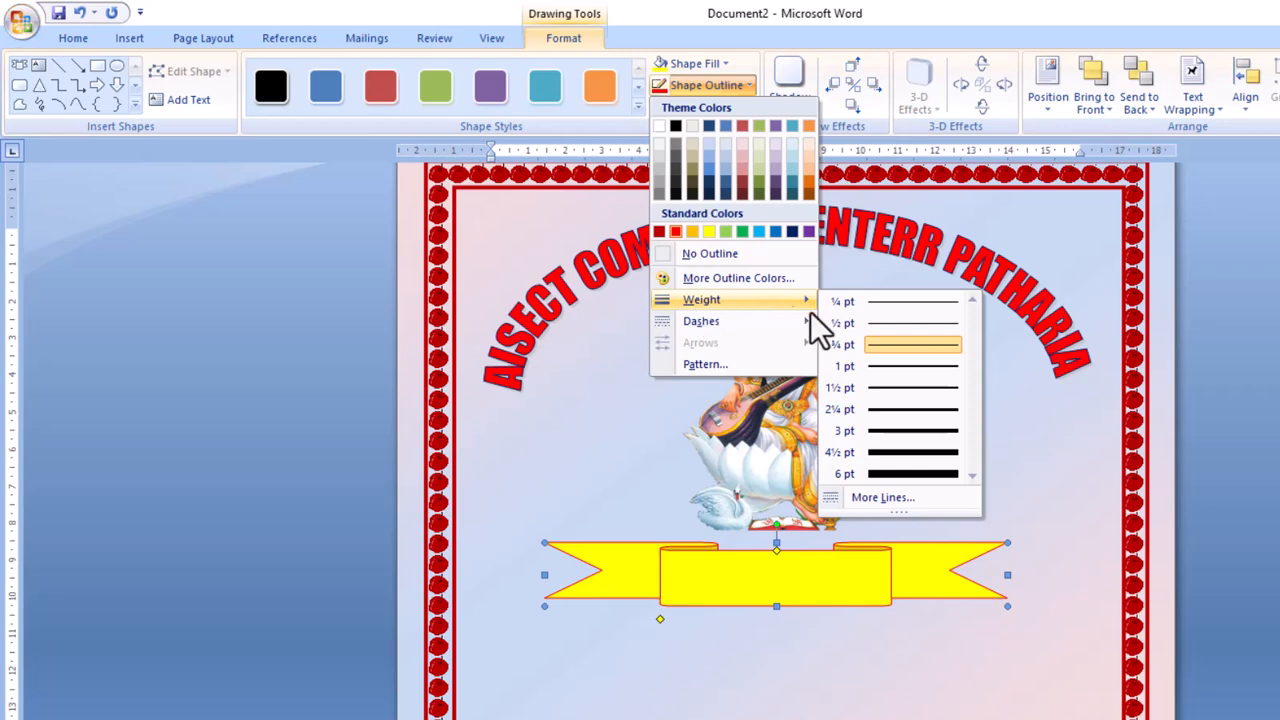
click(881, 397)
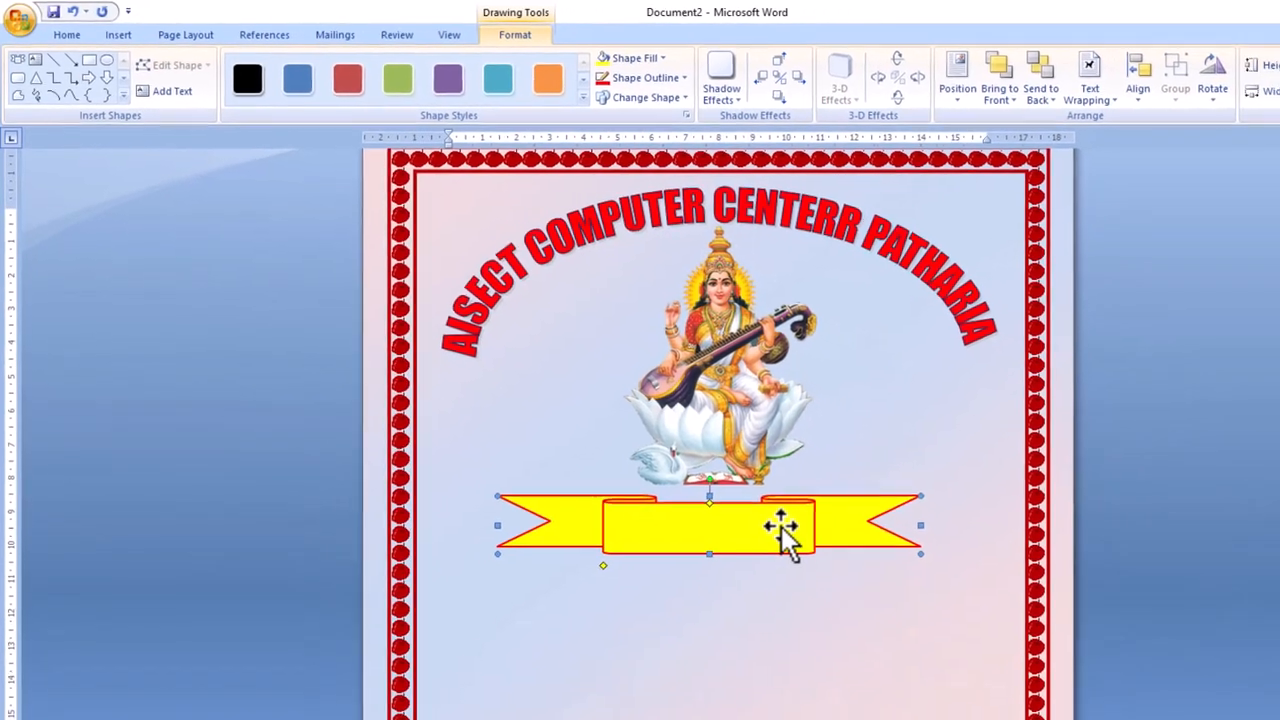
Centre the banner horizontally and make it ready for text with Add Text.
click(1125, 85)
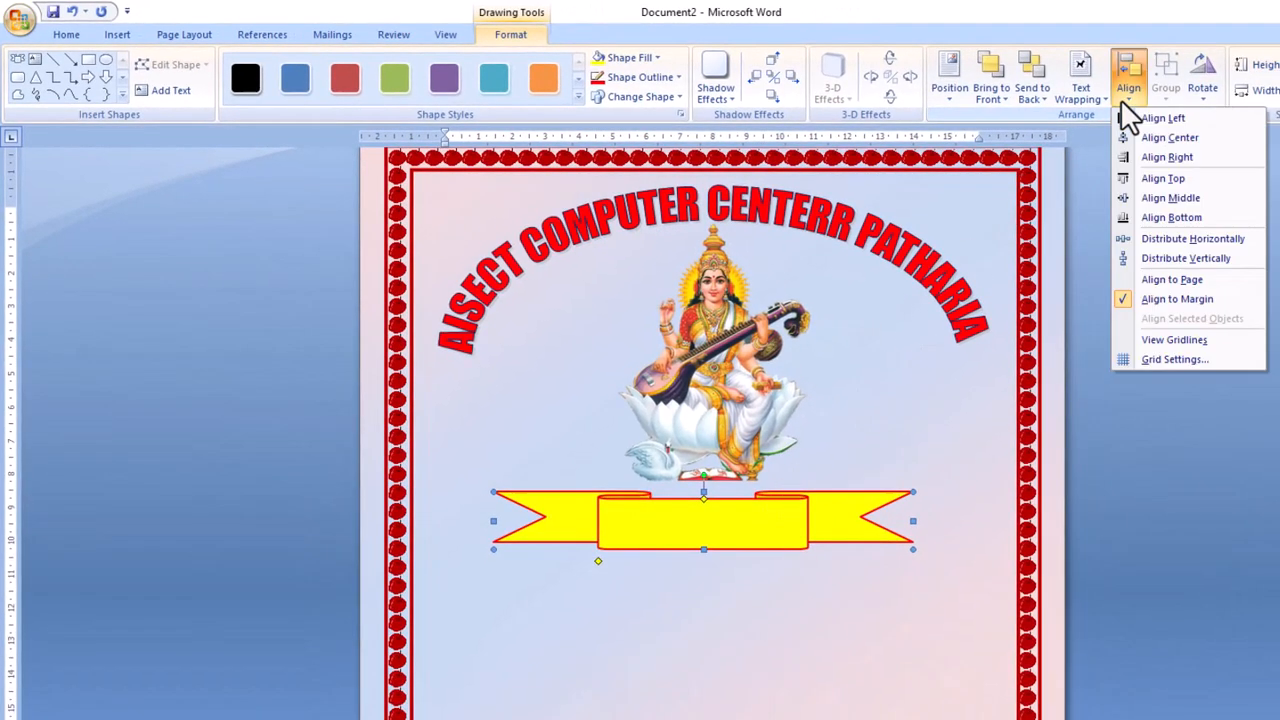
click(1136, 137)
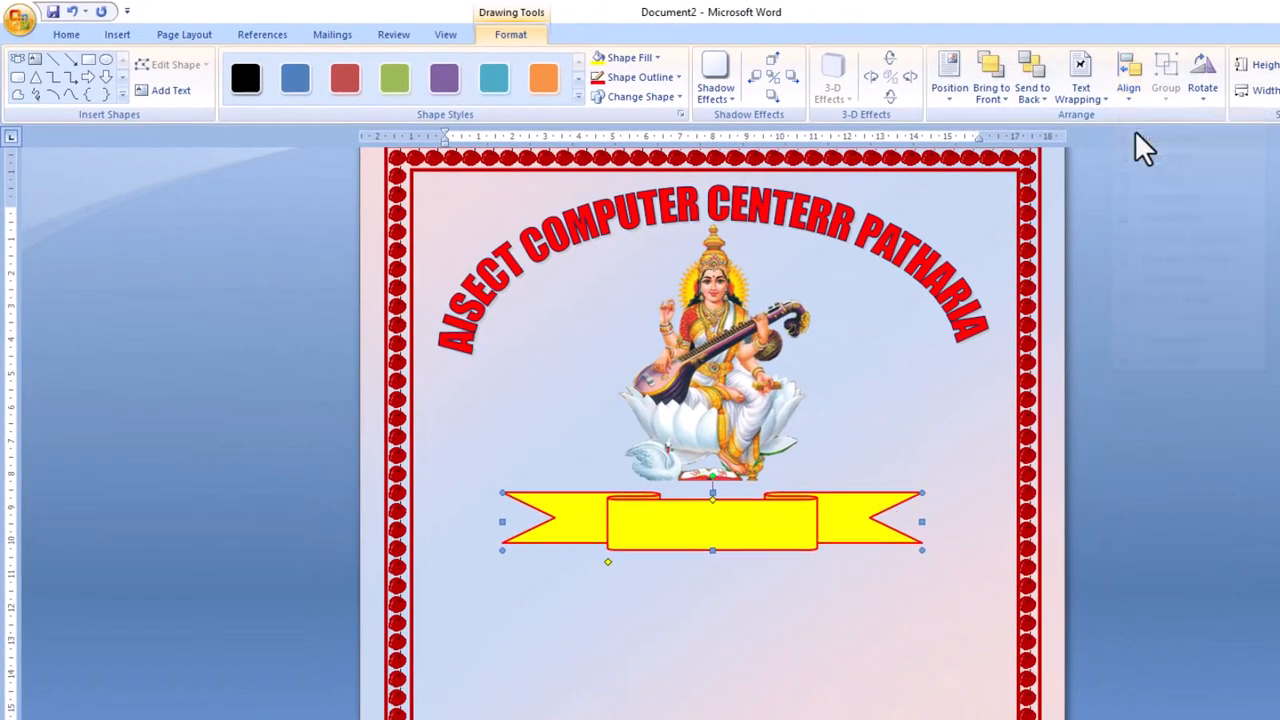
right_click(729, 531)
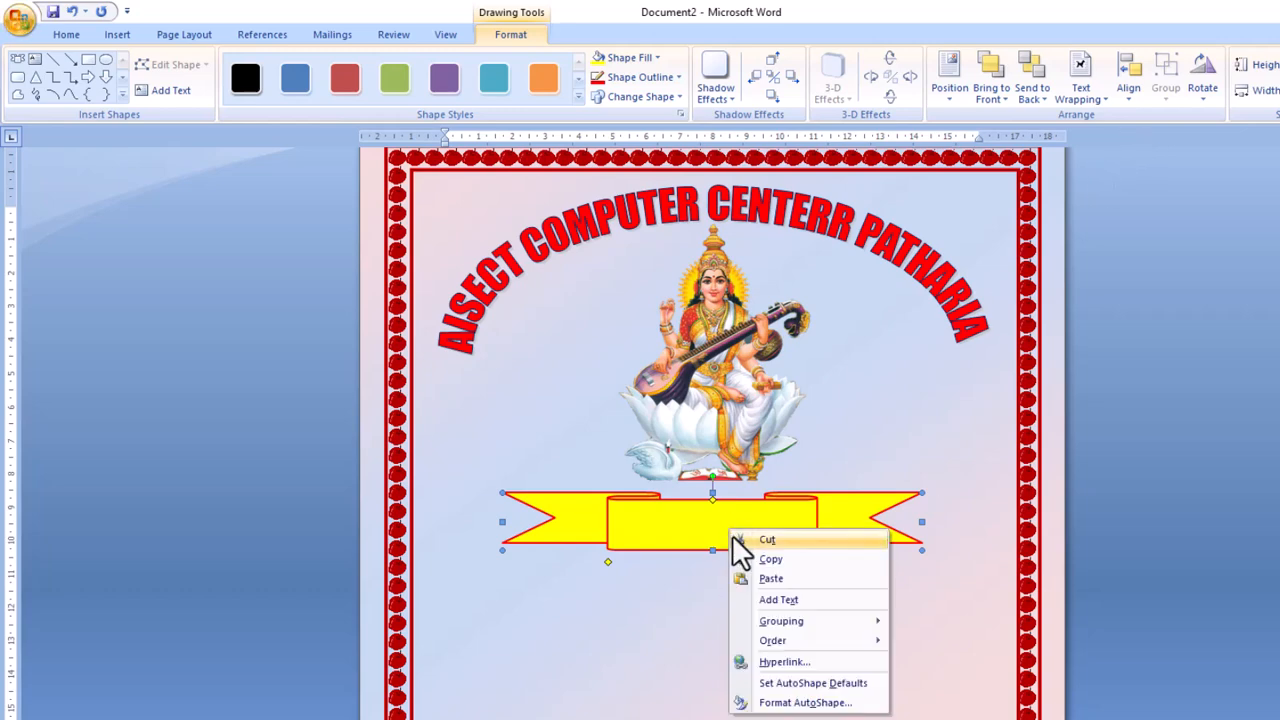
click(765, 600)
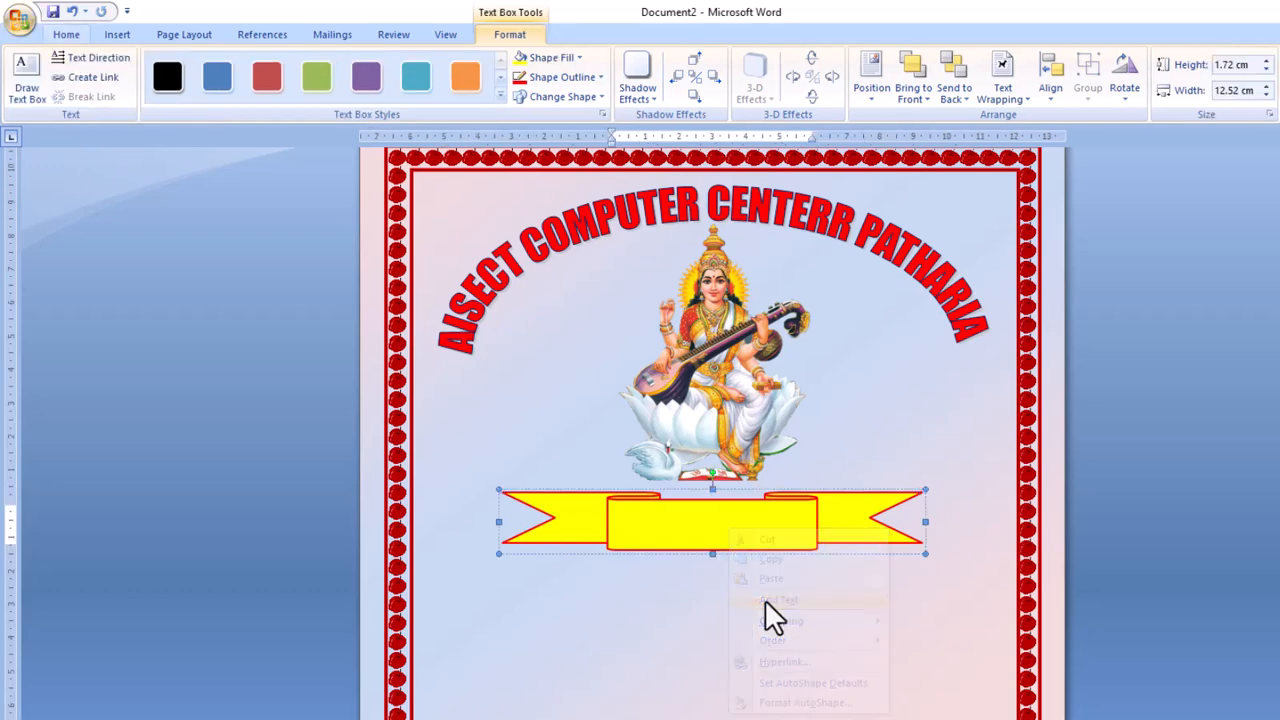
Write 'YEAR : 2025-26' on the banner, enlarged, bold and centred.
text(Y)
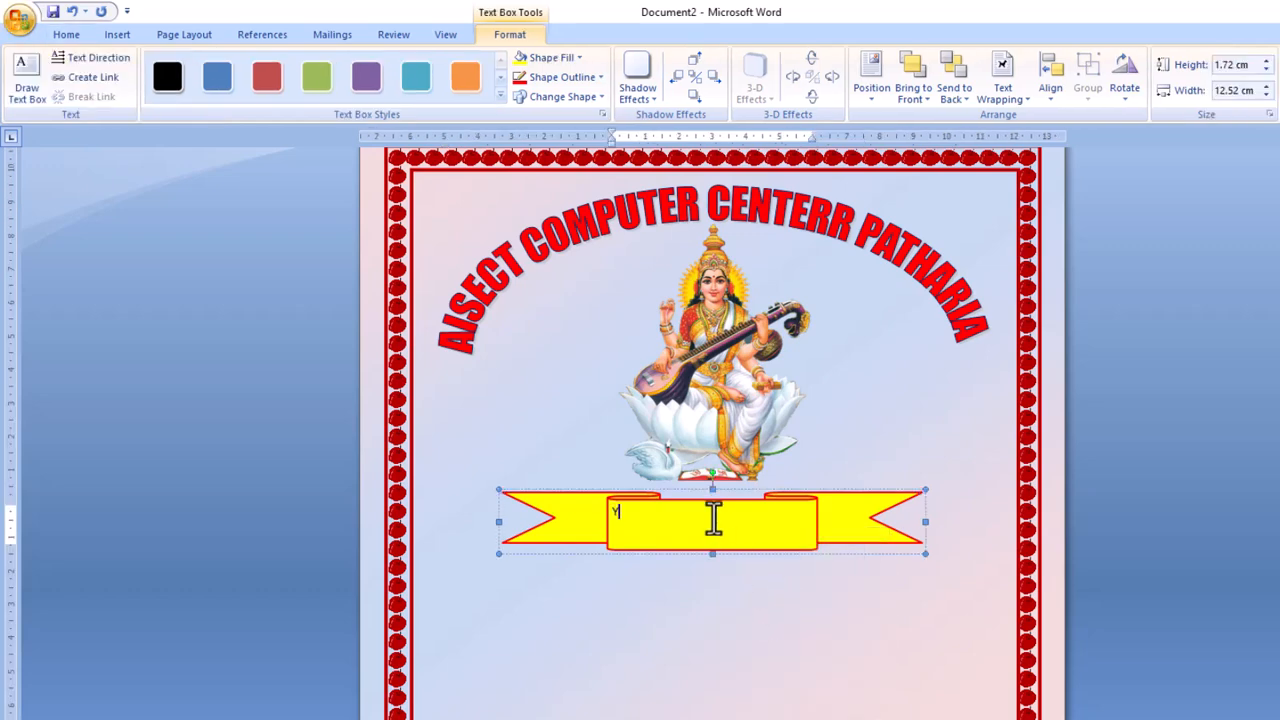
text(EAR : 2025-26)
drag(706, 517, 596, 492)
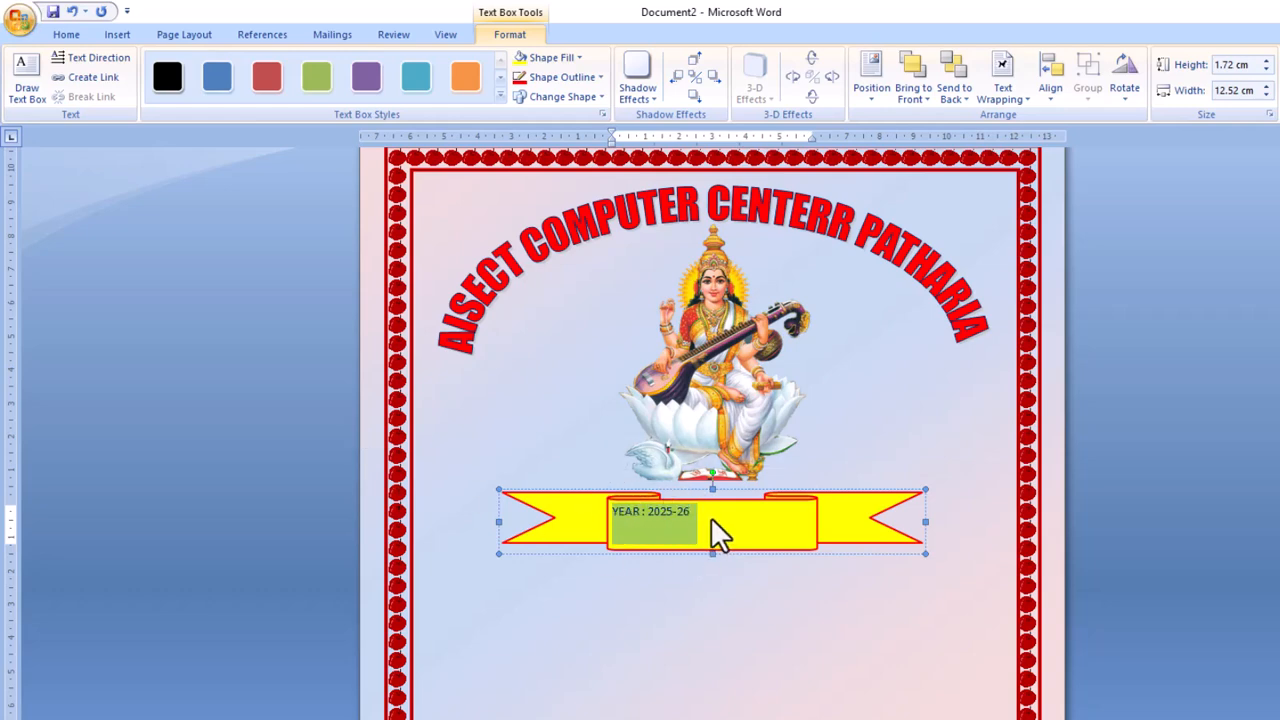
key(ctrl+shift+period)
key(ctrl+shift+period)
key(ctrl+shift+period)
key(ctrl+shift+period)
key(ctrl+shift+period)
key(ctrl+shift+period)
key(ctrl+shift+period)
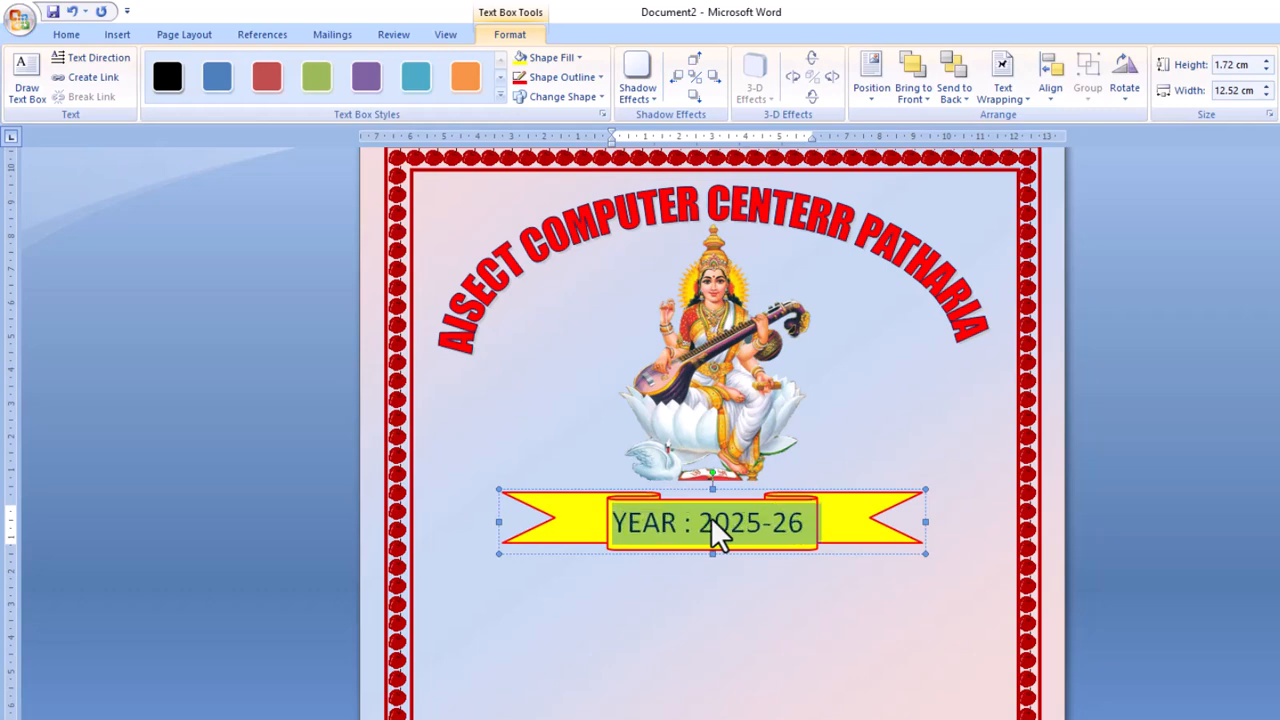
key(ctrl+b)
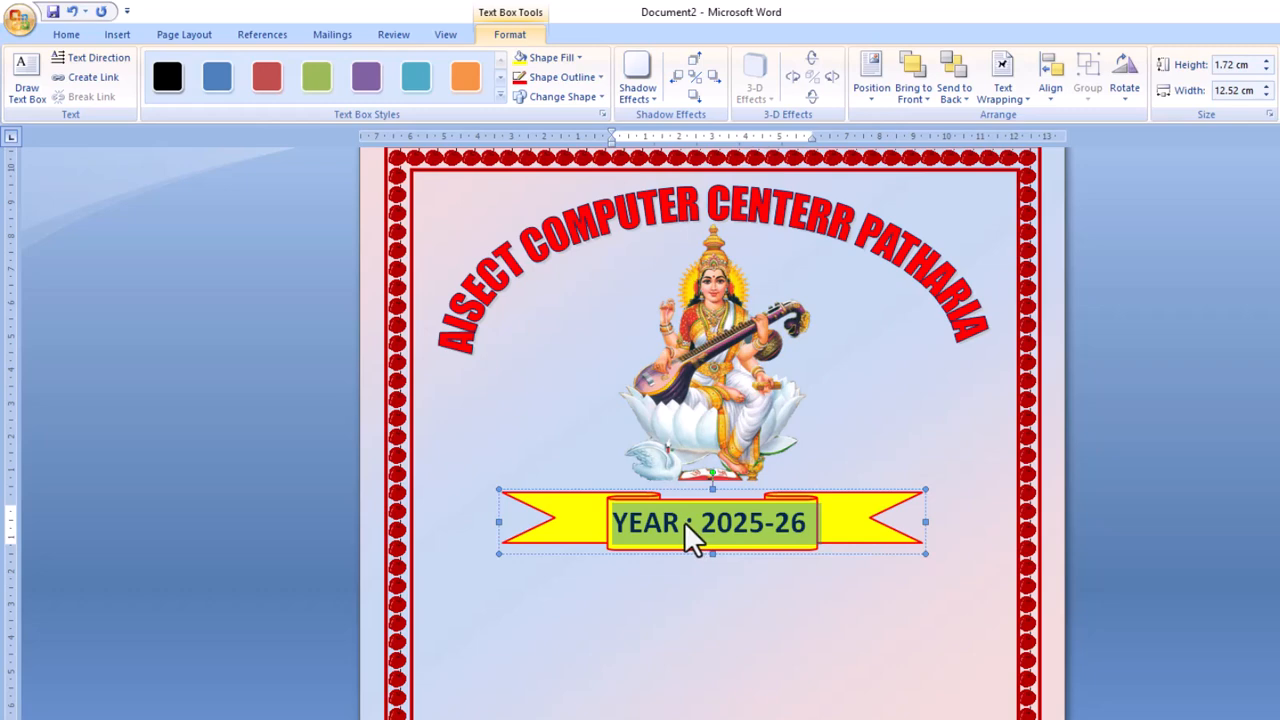
key(ctrl+e)
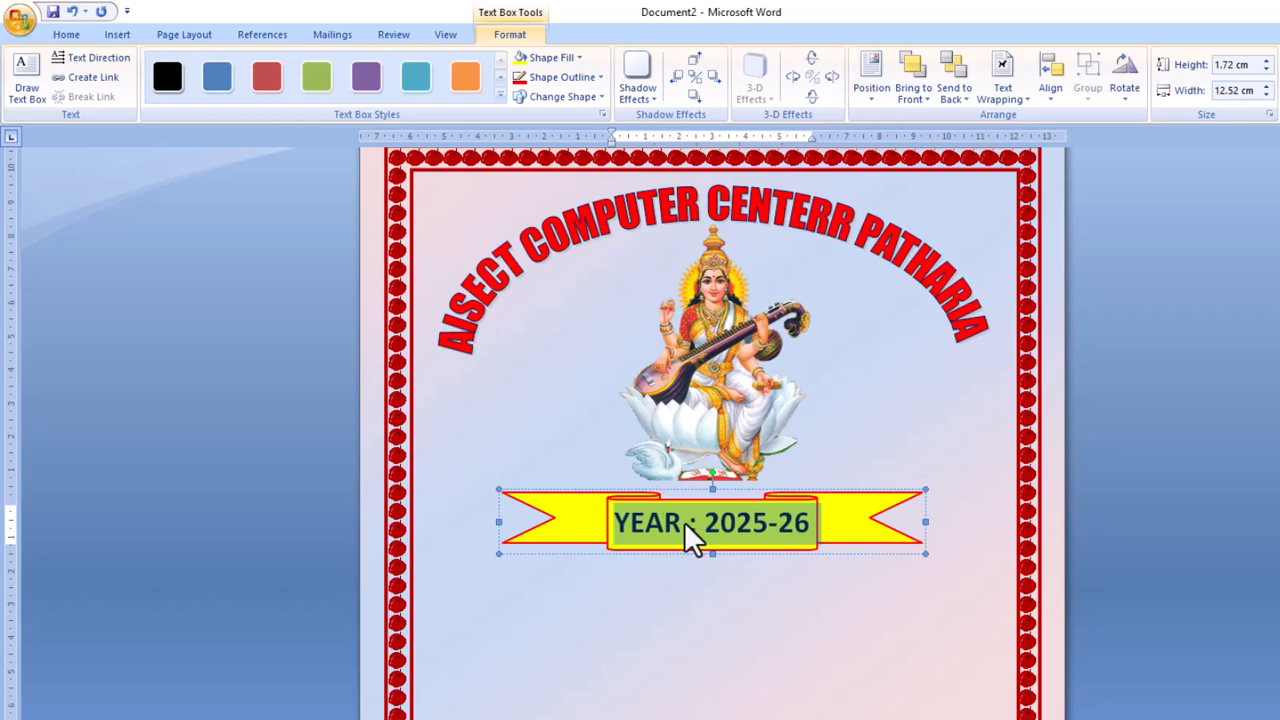
click(660, 595)
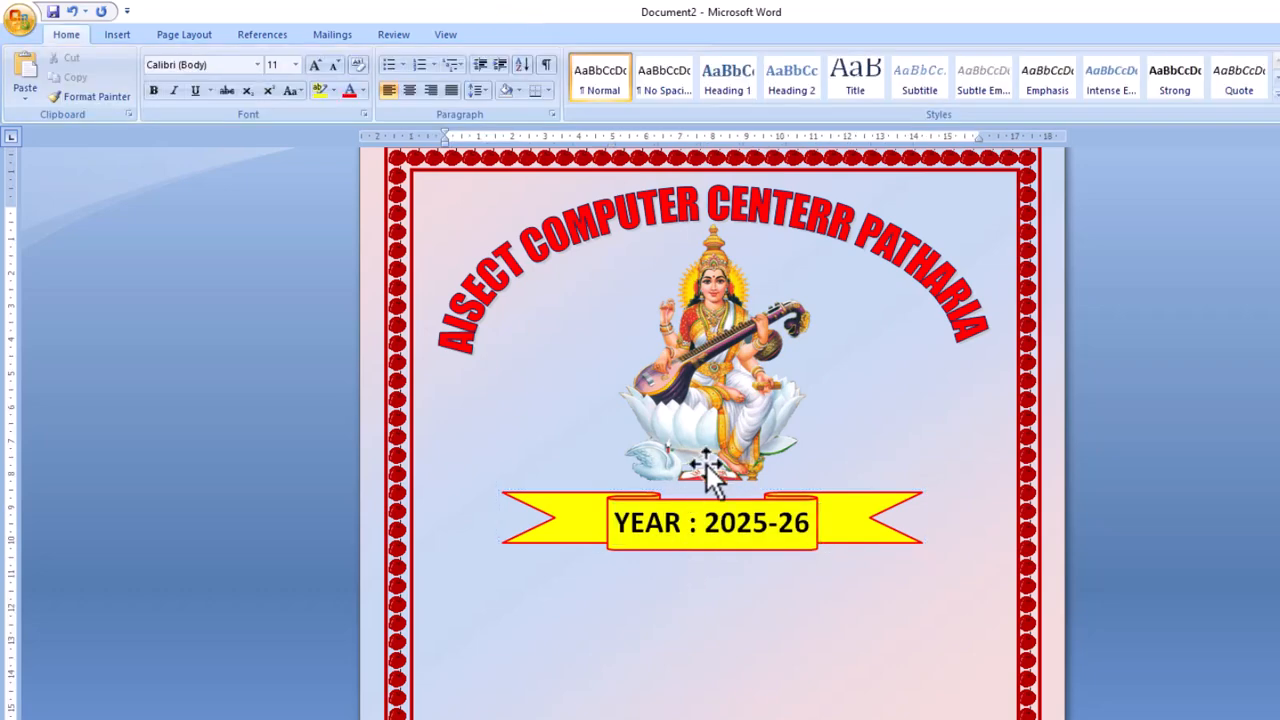
scroll(724, 456, down, 5)
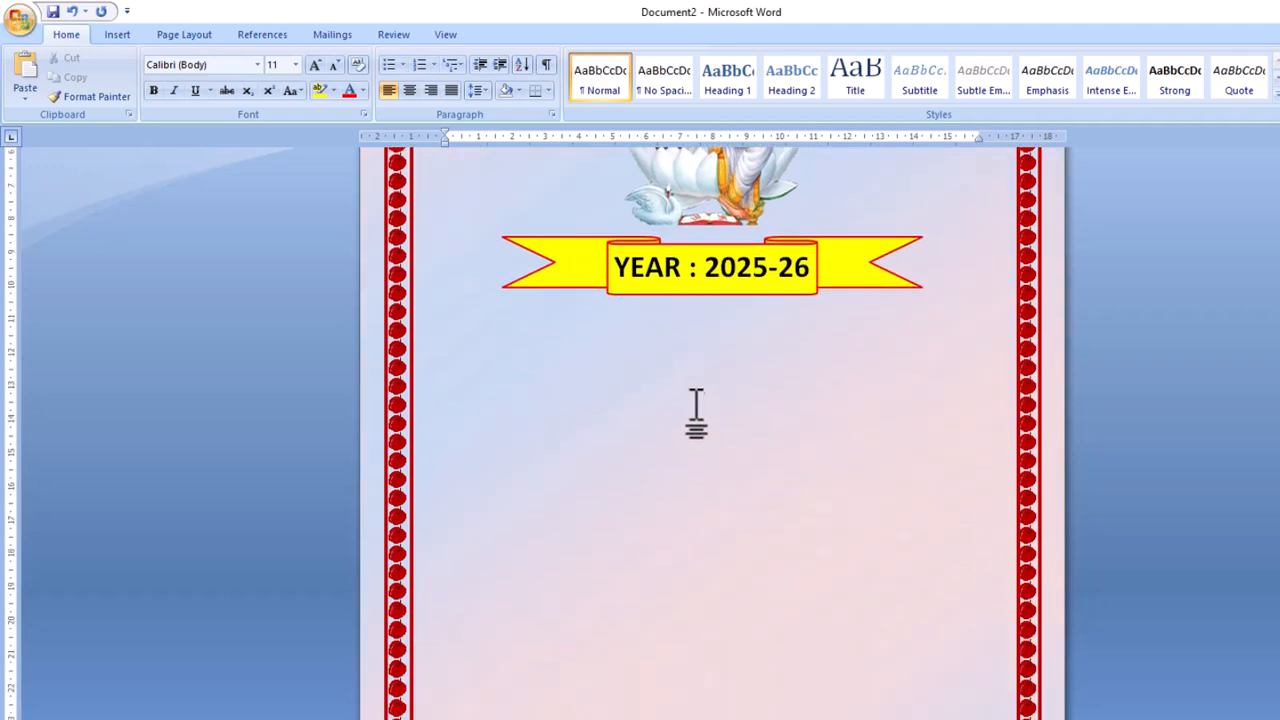
Insert a rainbow WordArt reading 'SUBJECT - WINDOWS & MS OFFICE'.
click(112, 34)
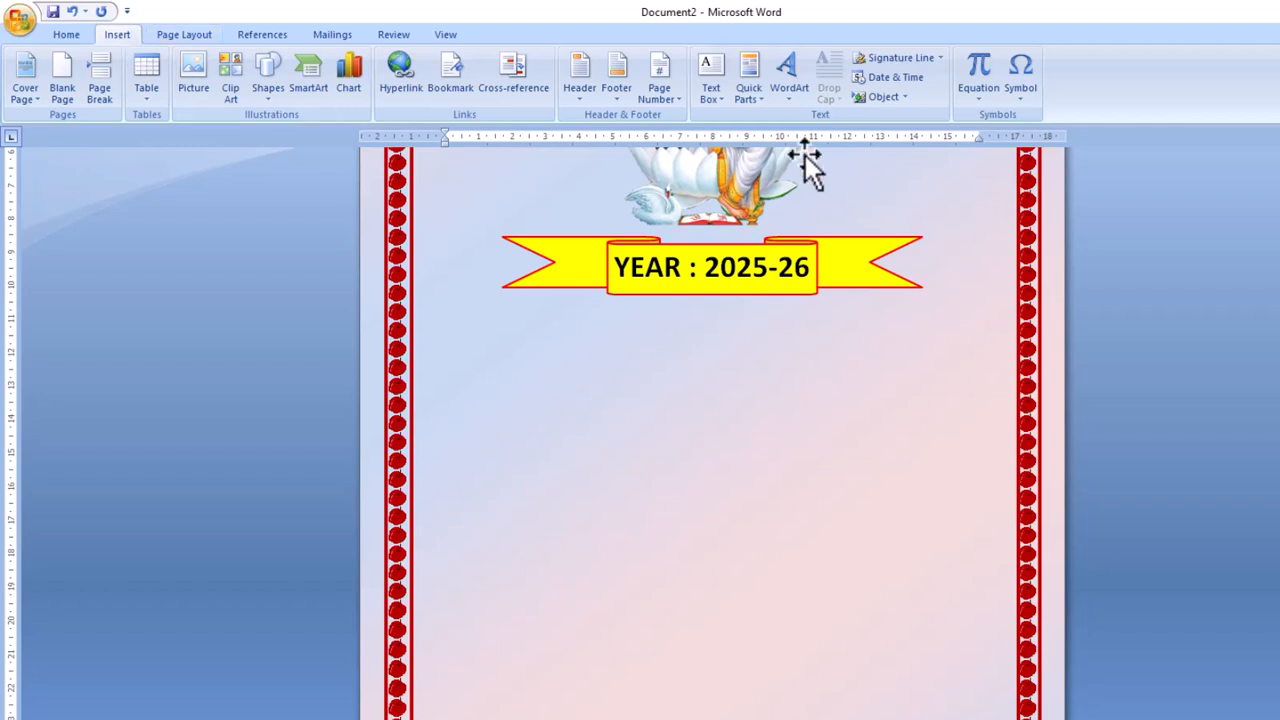
click(791, 102)
click(805, 130)
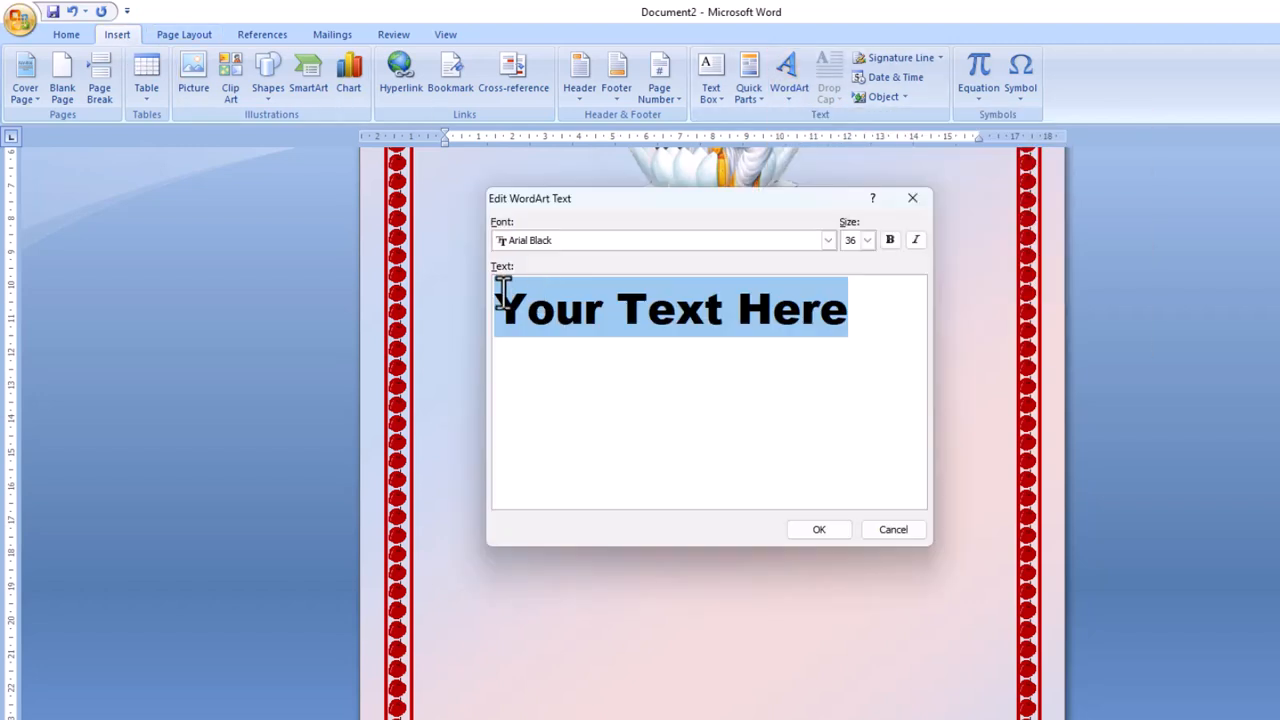
text(SUBJECT - WINDOWS & MS OFFICE)
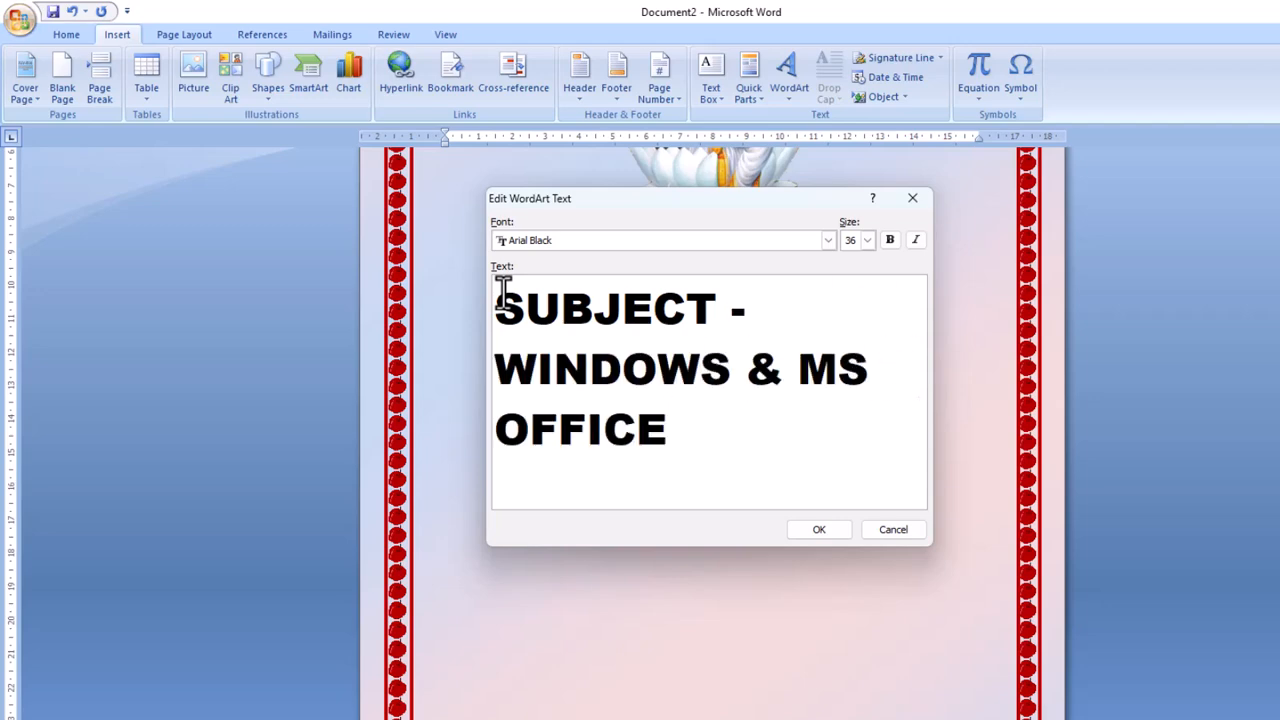
click(818, 530)
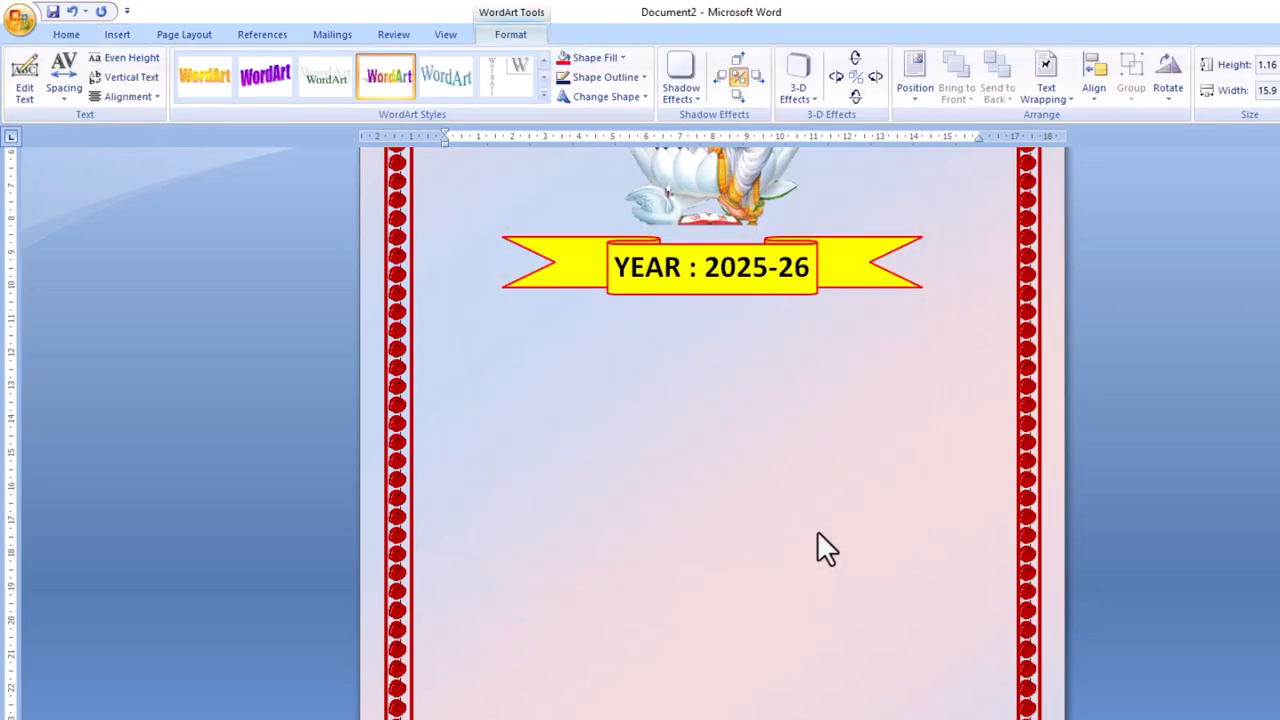
scroll(788, 505, up, 5)
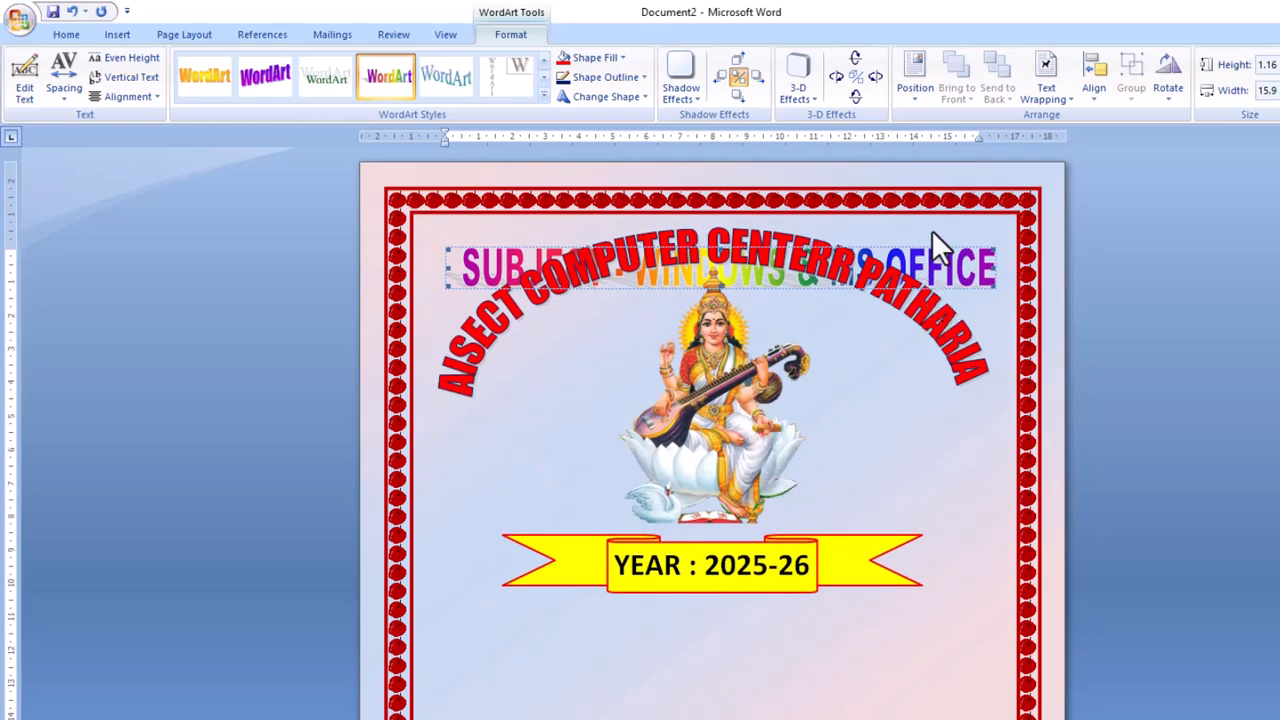
Set the SUBJECT WordArt to In Front of Text below the YEAR banner.
click(1056, 96)
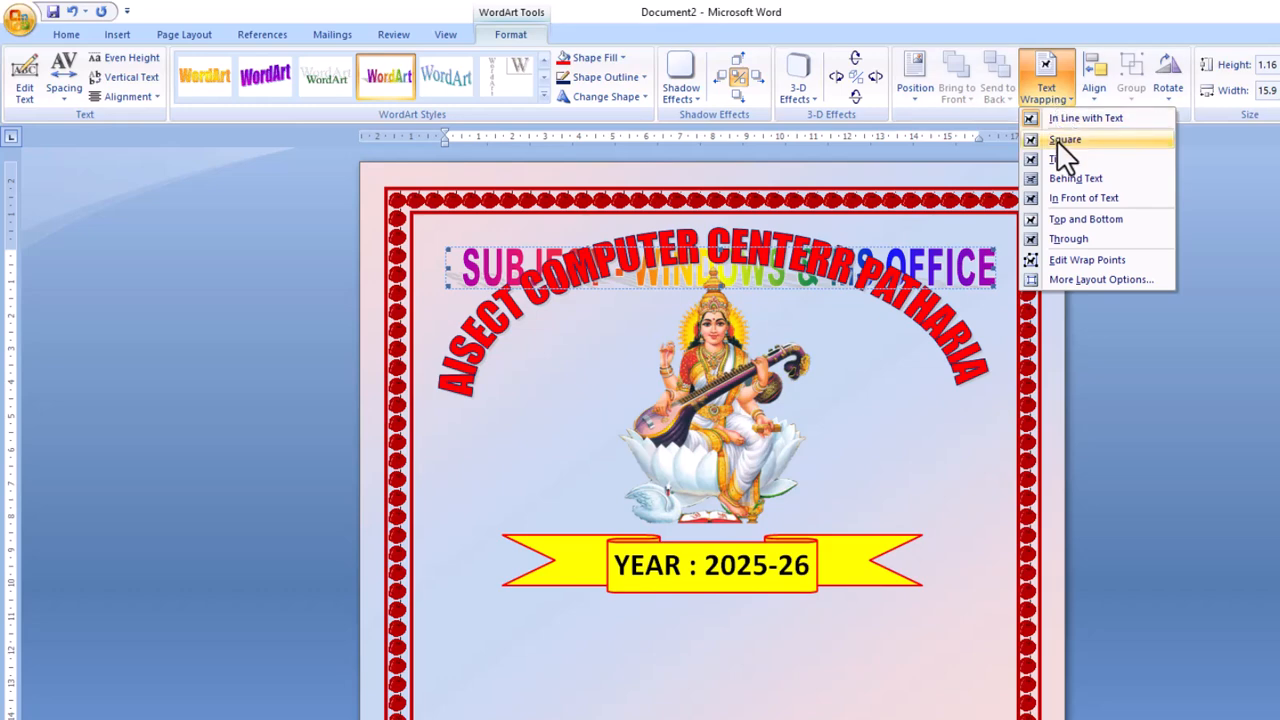
click(1077, 198)
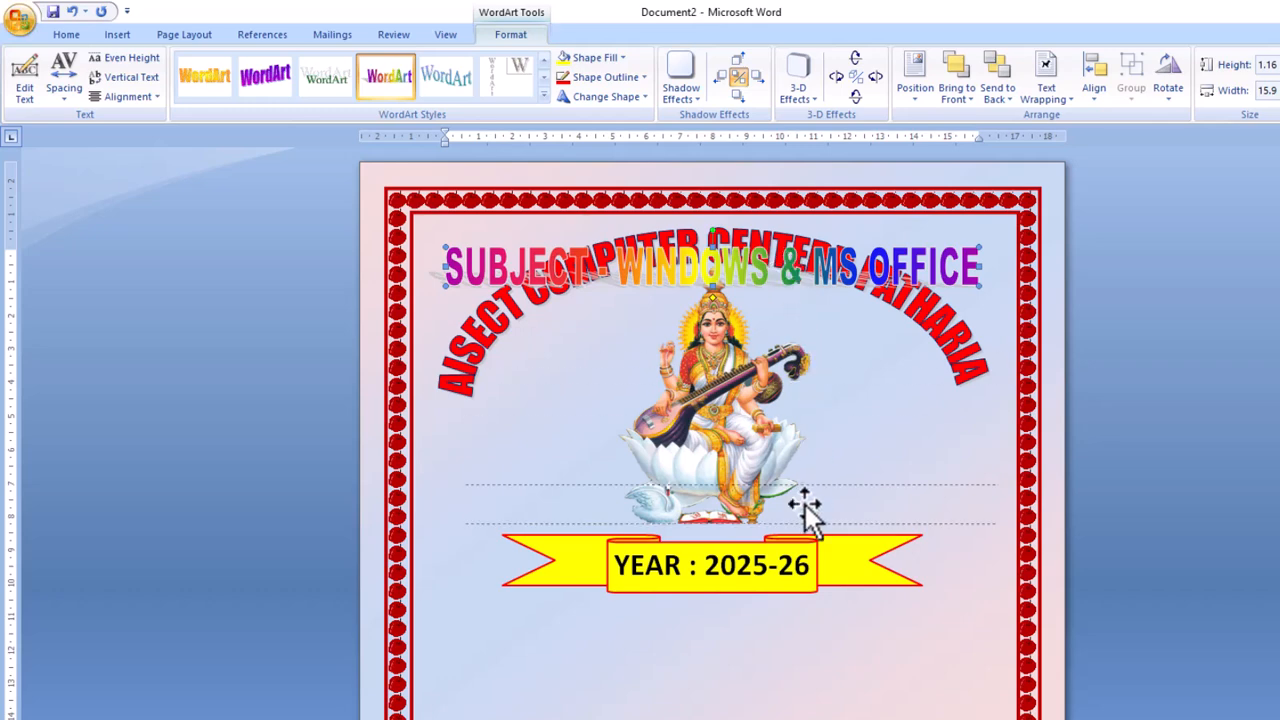
drag(802, 647, 799, 644)
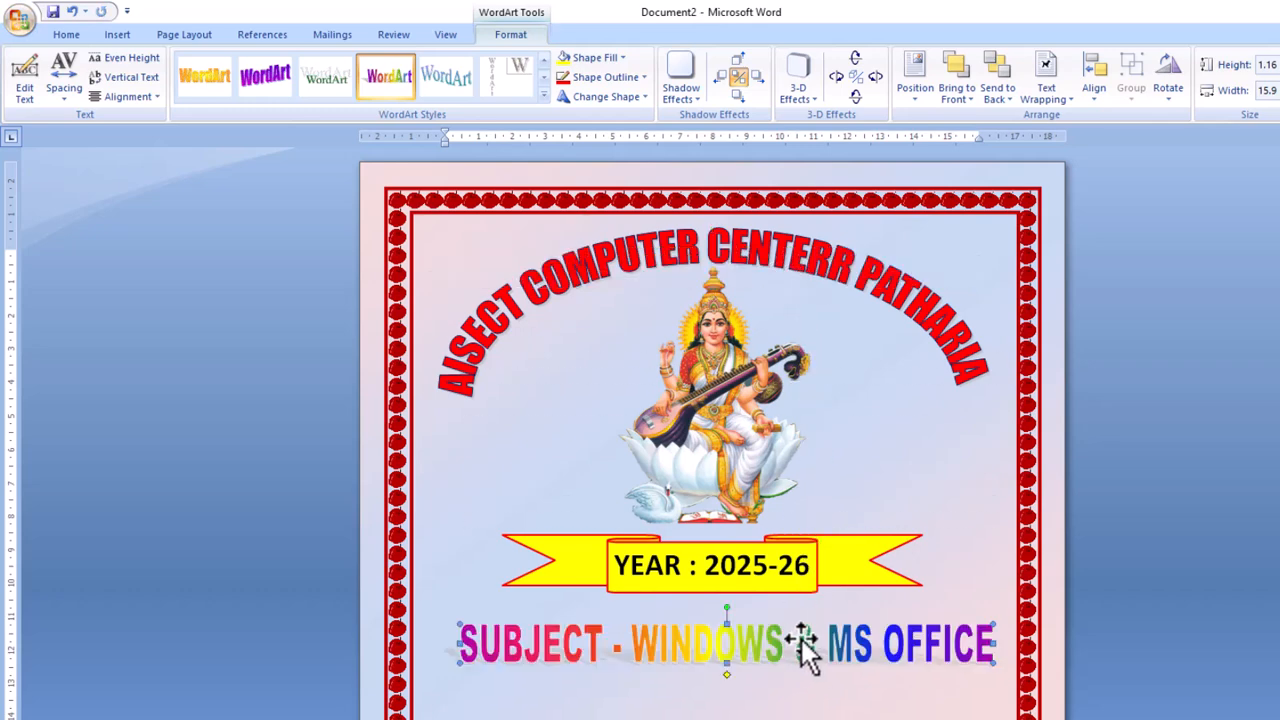
scroll(800, 648, down, 2)
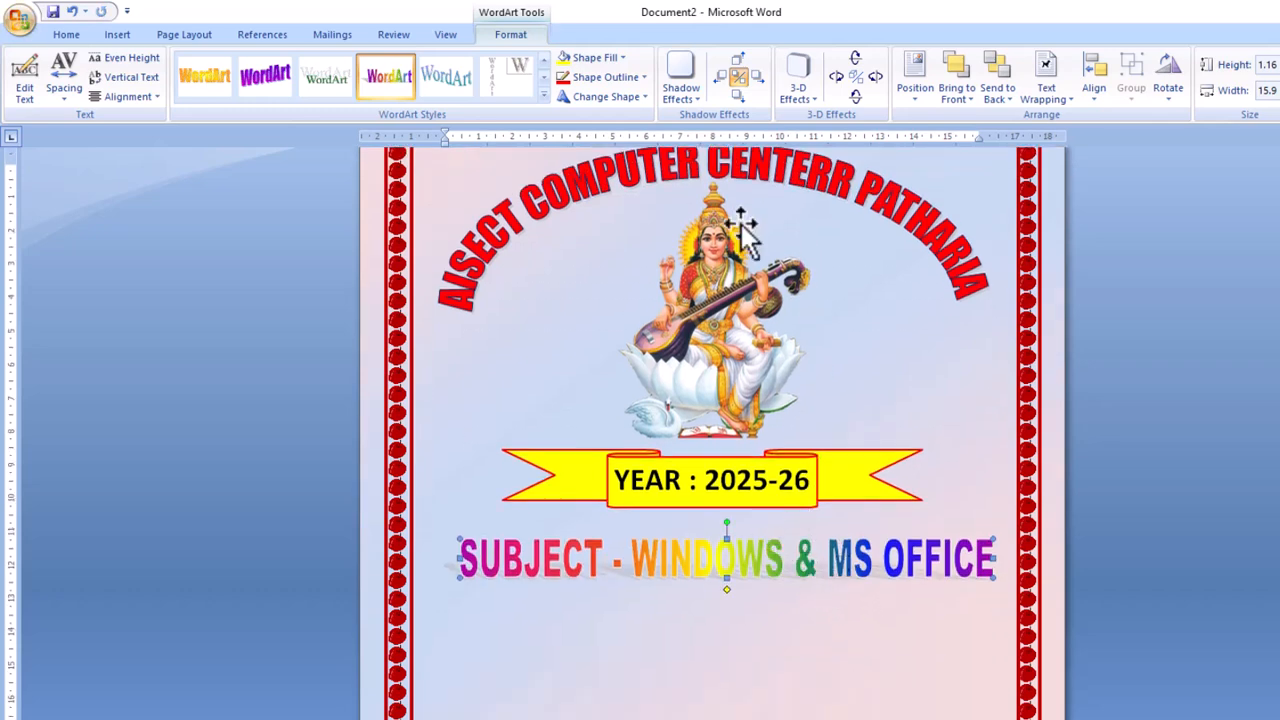
Browse fill colours and WordArt styles for the SUBJECT line, keeping the rainbow look.
click(622, 58)
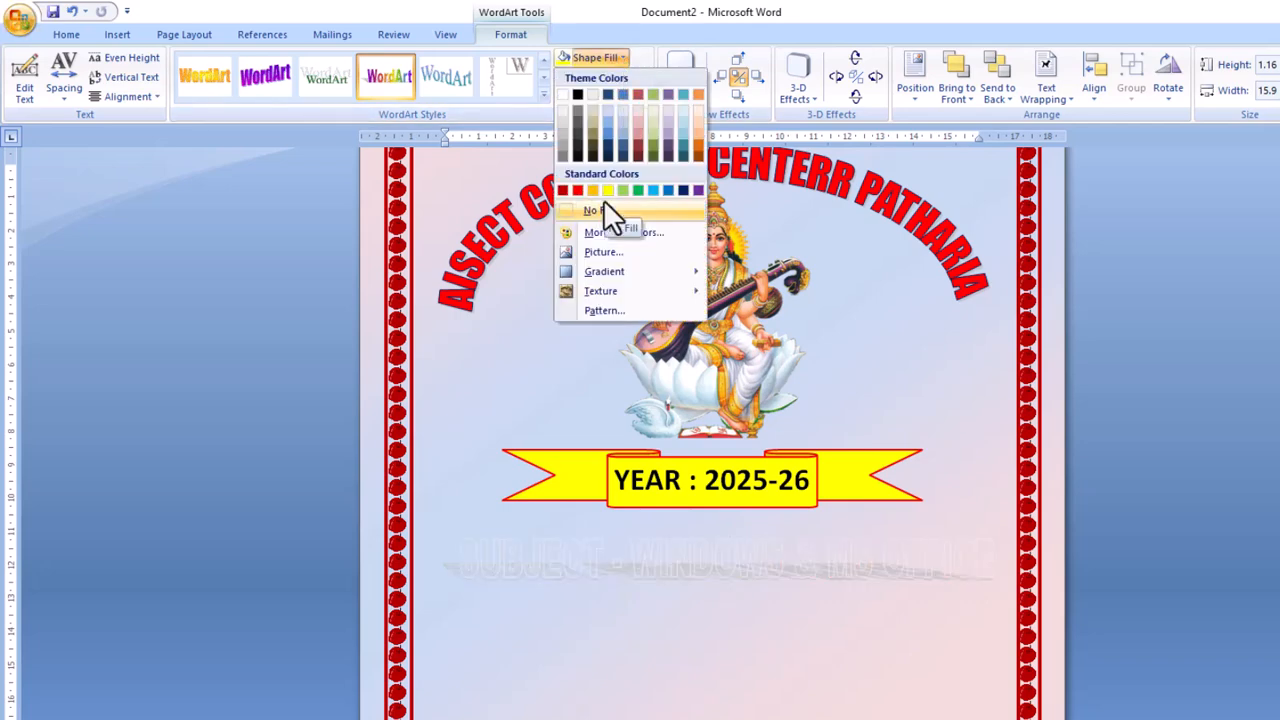
click(710, 575)
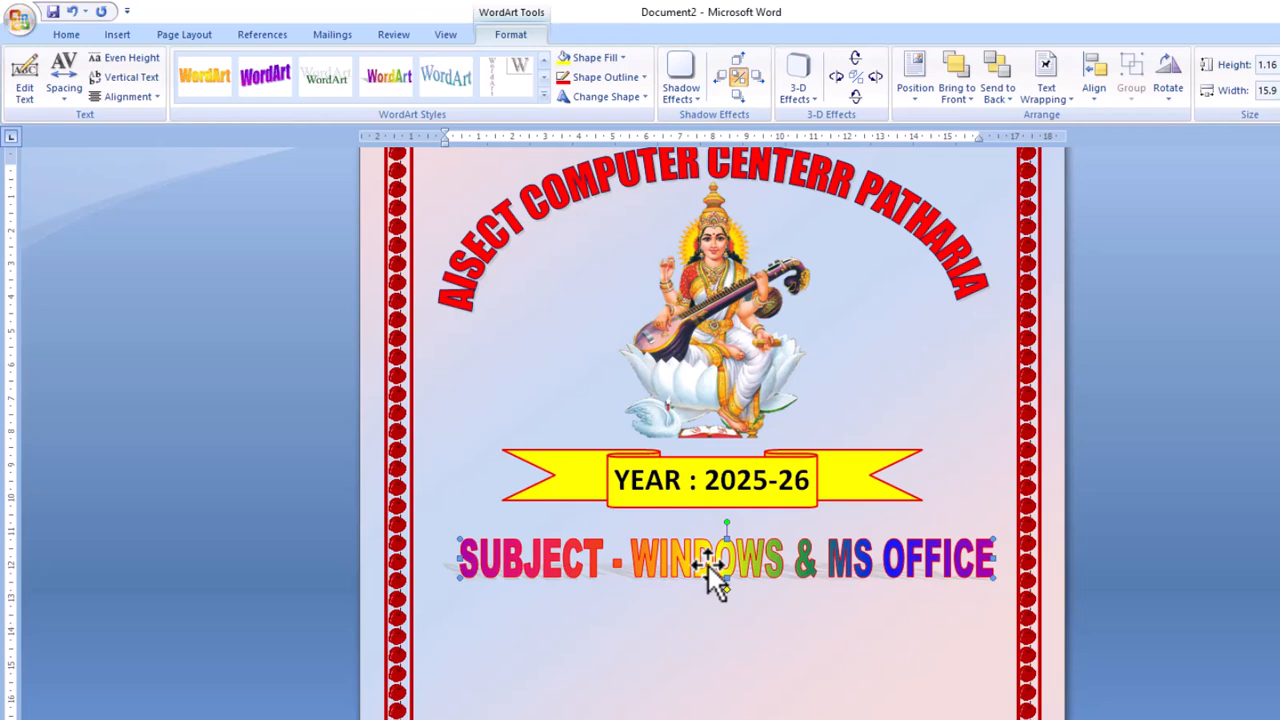
click(543, 96)
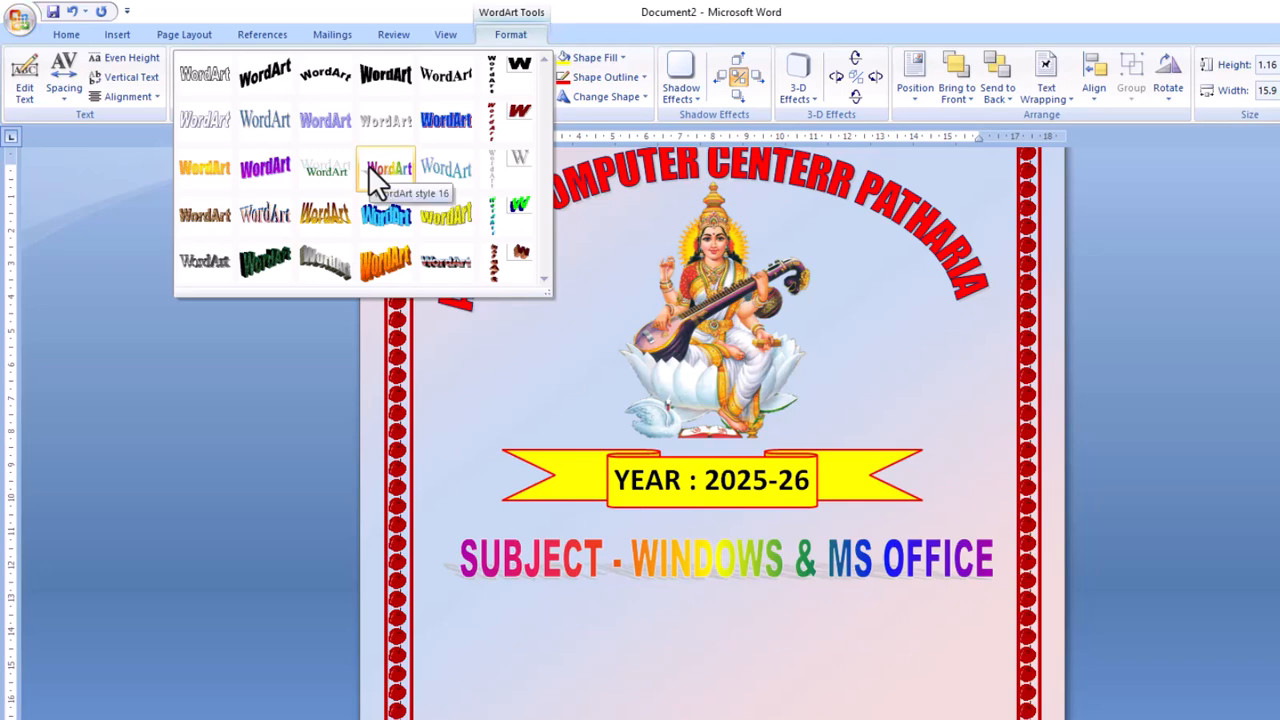
click(368, 166)
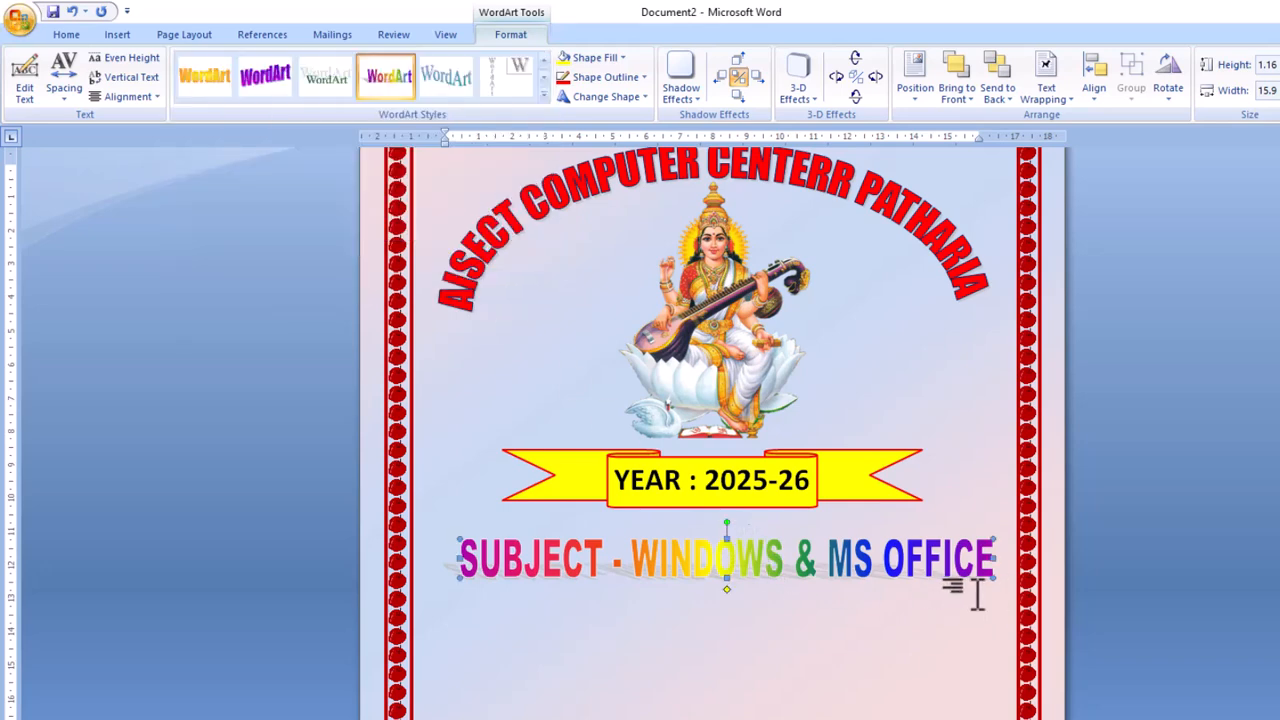
Shrink the SUBJECT line to 0.79 high, nudge it up, and centre it horizontally.
drag(996, 580, 980, 568)
key(Up)
key(Up)
key(Up)
key(Up)
key(Up)
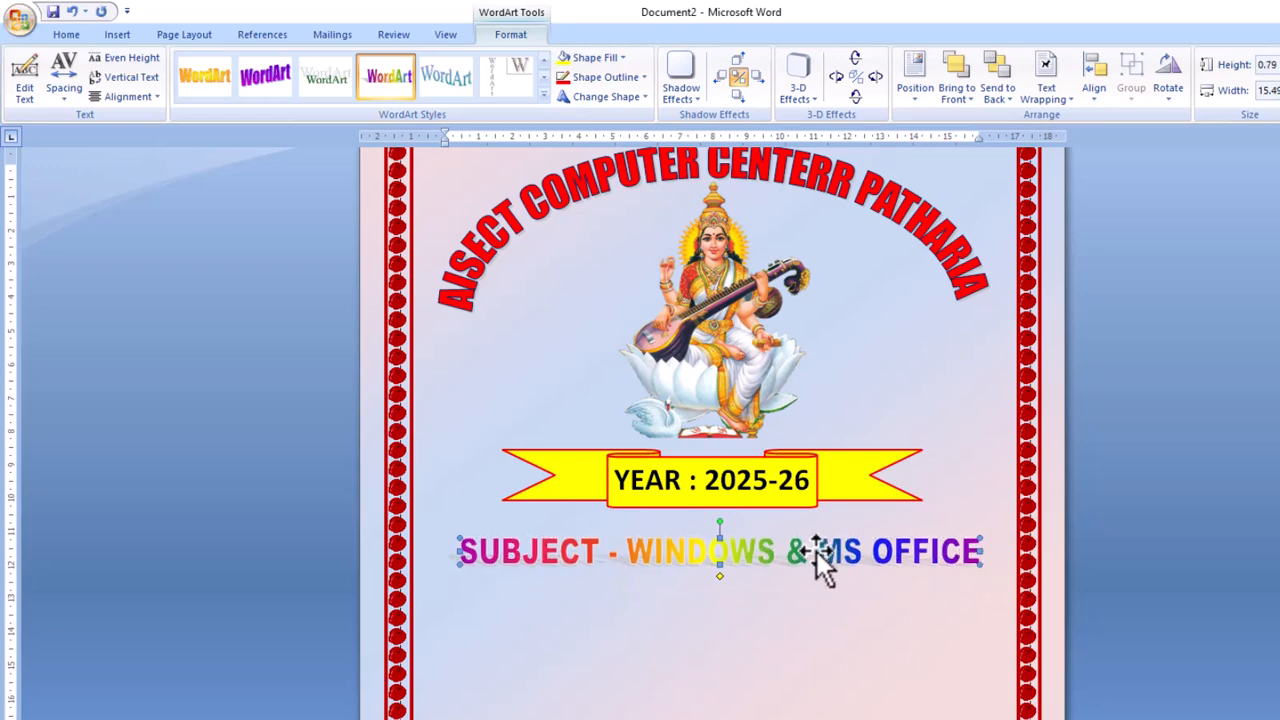
key(Up)
key(Up)
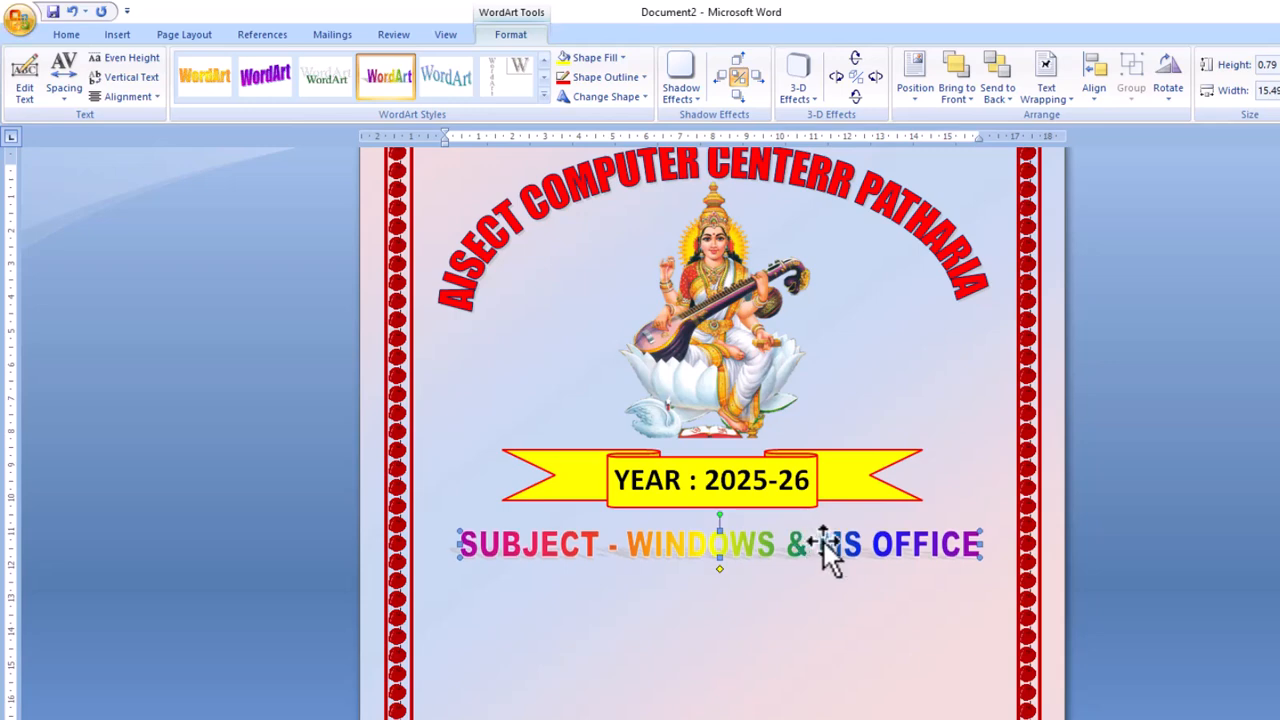
click(1096, 88)
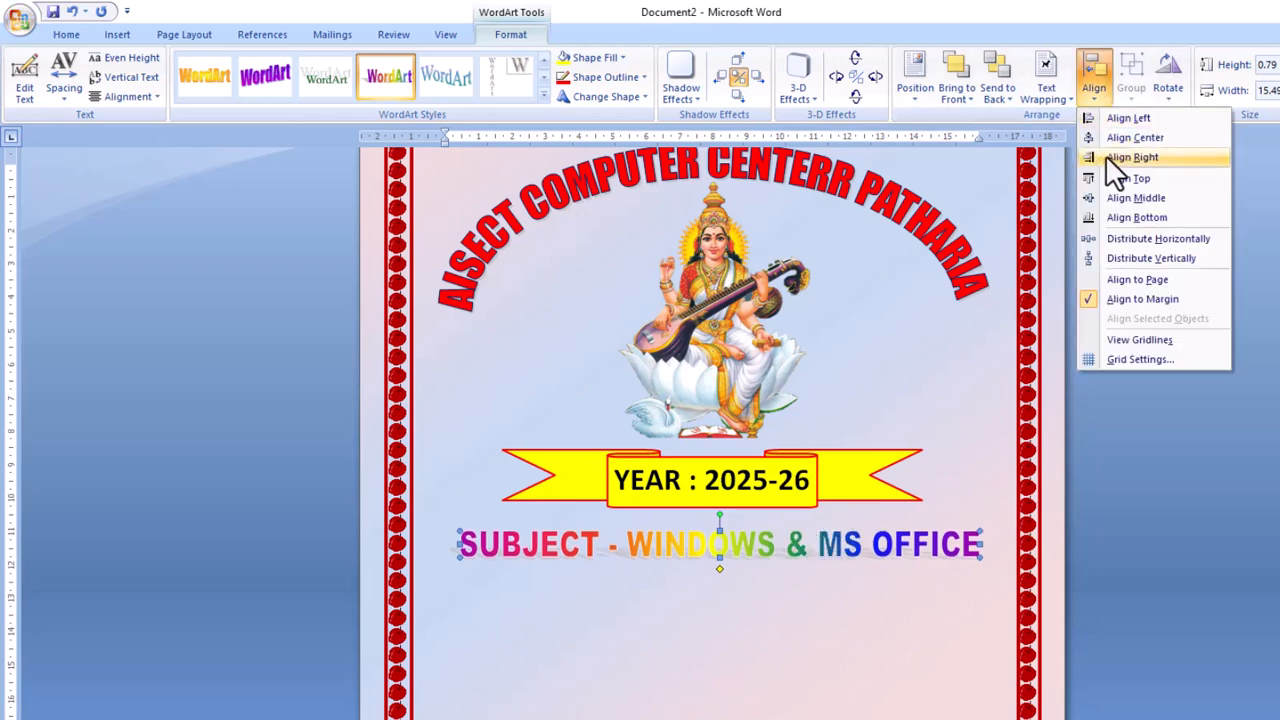
click(1122, 140)
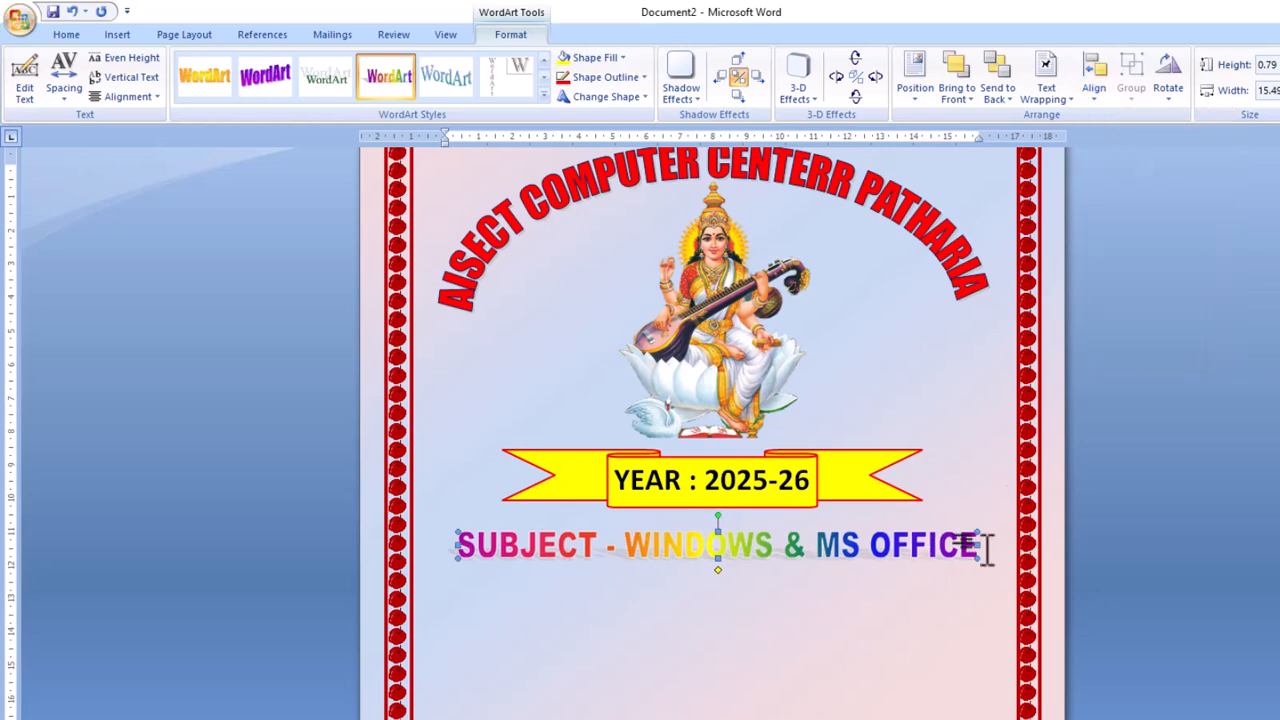
click(845, 618)
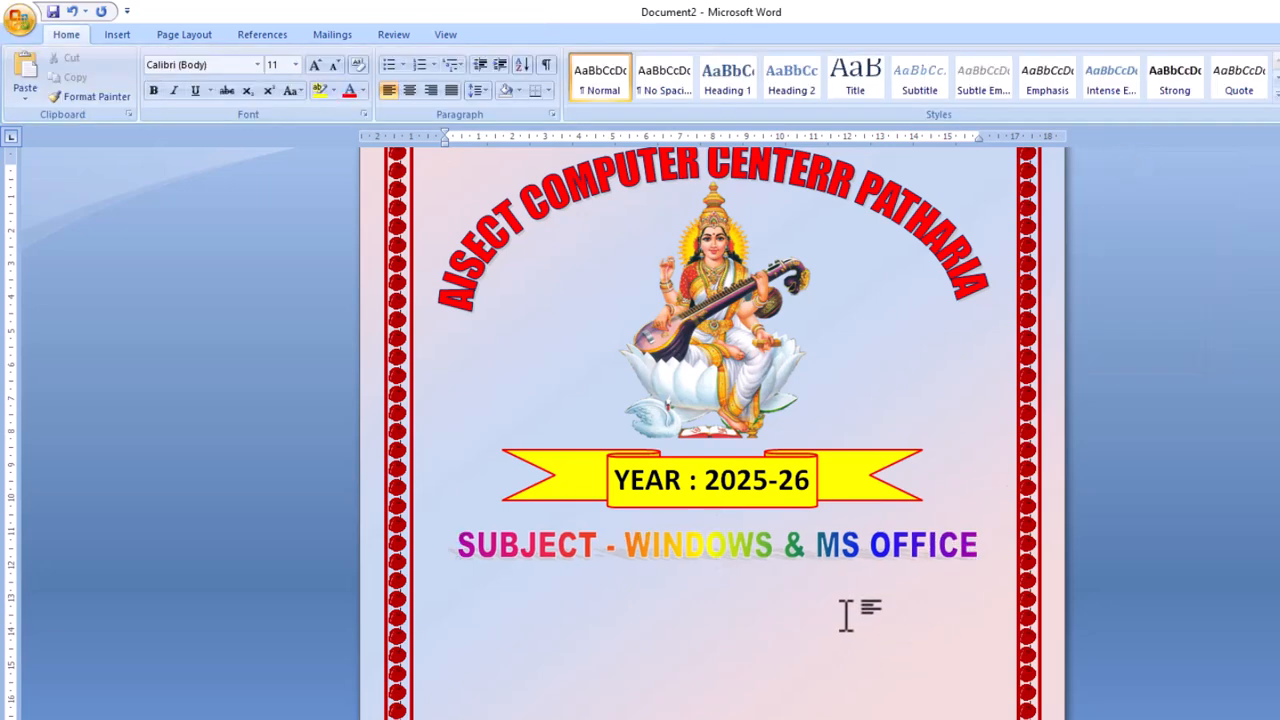
Draw a thin rectangle bar just under the SUBJECT line.
click(122, 34)
click(264, 80)
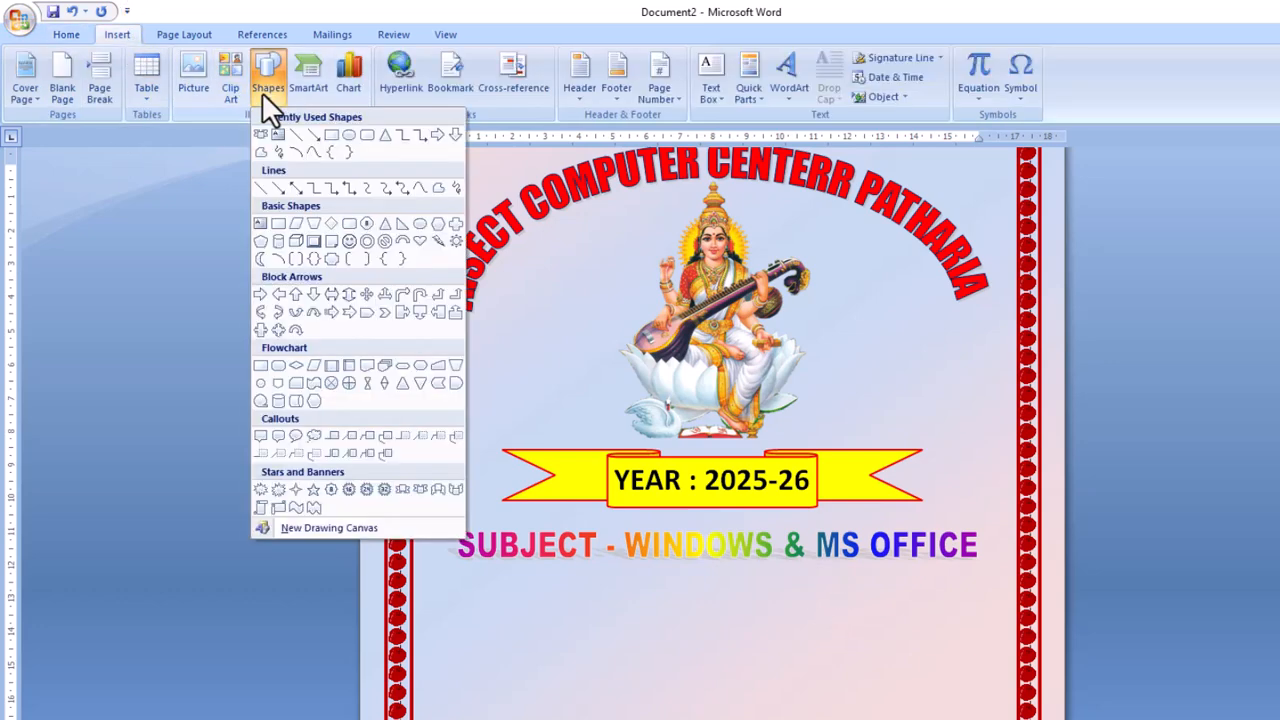
click(349, 222)
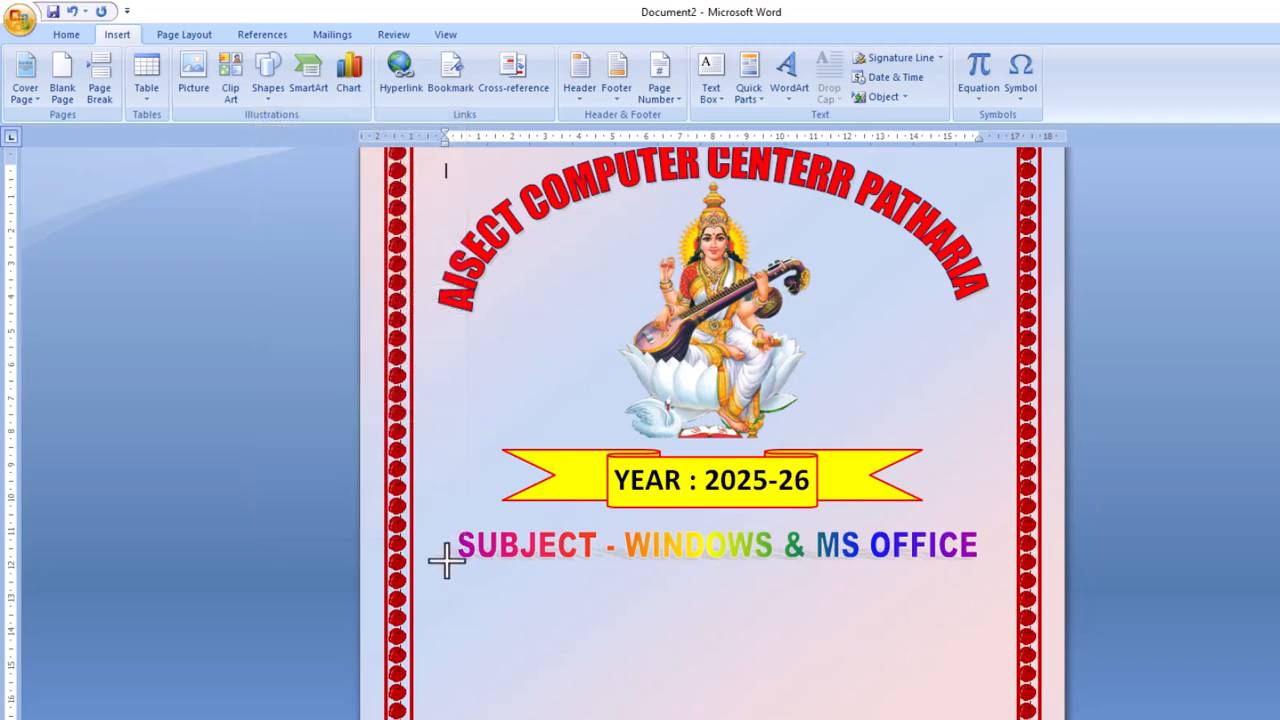
mouse_move(442, 558)
mouse_down()
mouse_move(491, 580)
mouse_move(989, 574)
mouse_up()
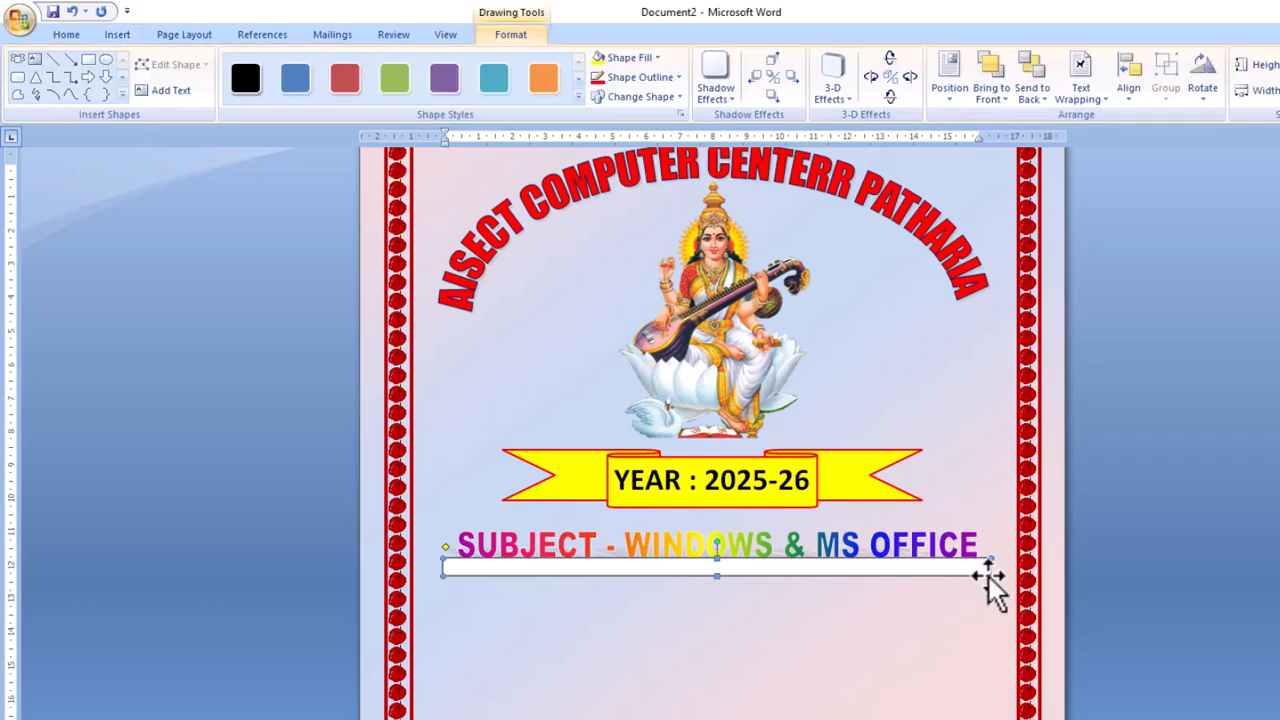
key(Down)
key(Down)
key(Down)
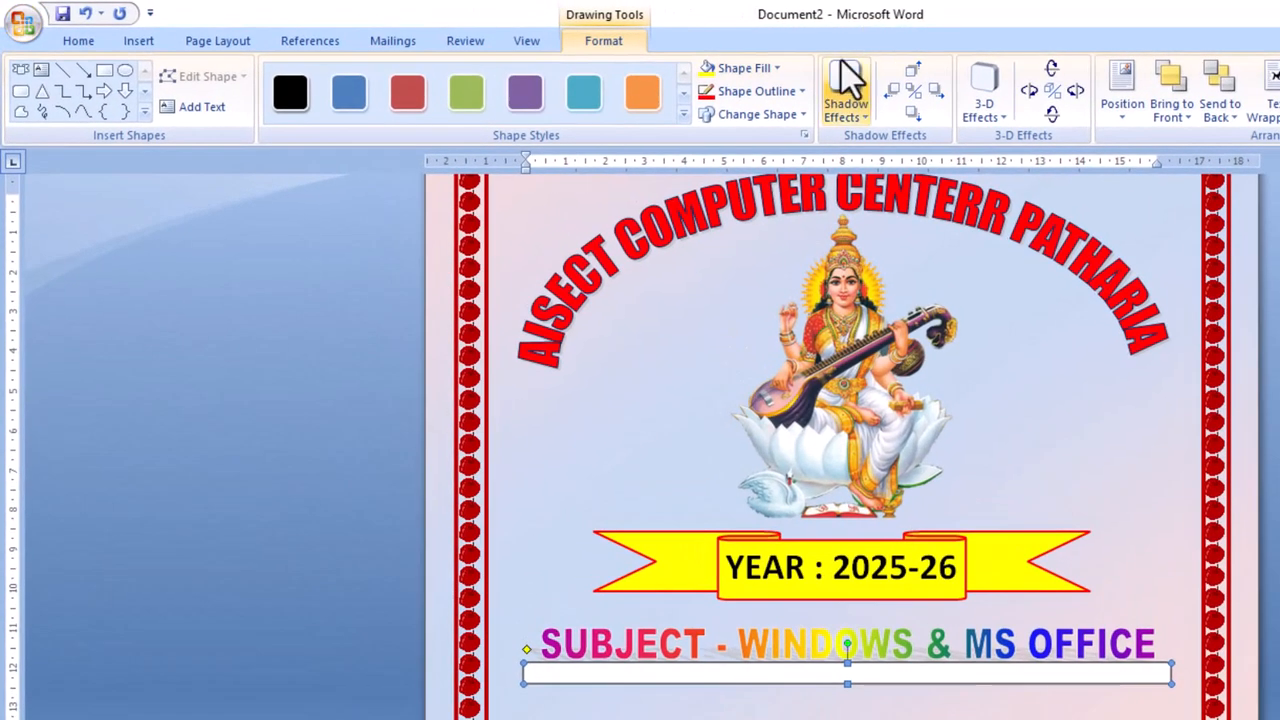
Remove the bar's outline and give it a lavender gradient shape style.
click(803, 92)
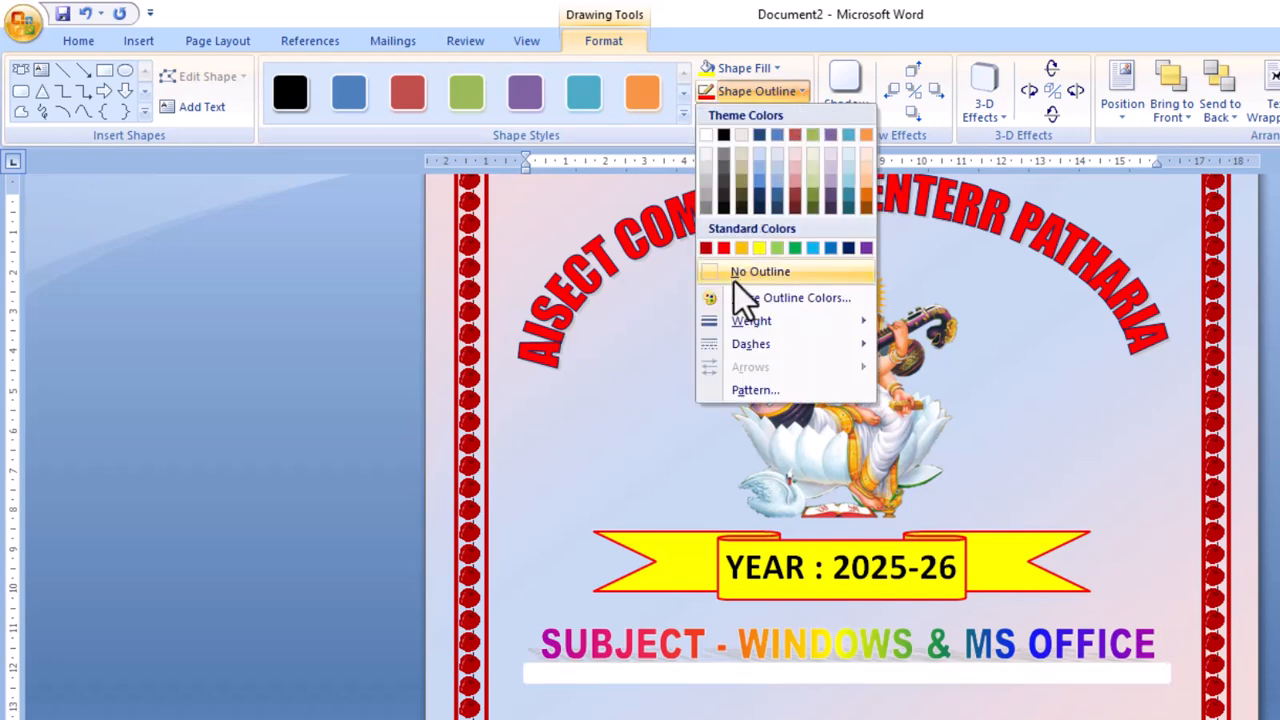
click(738, 276)
click(776, 68)
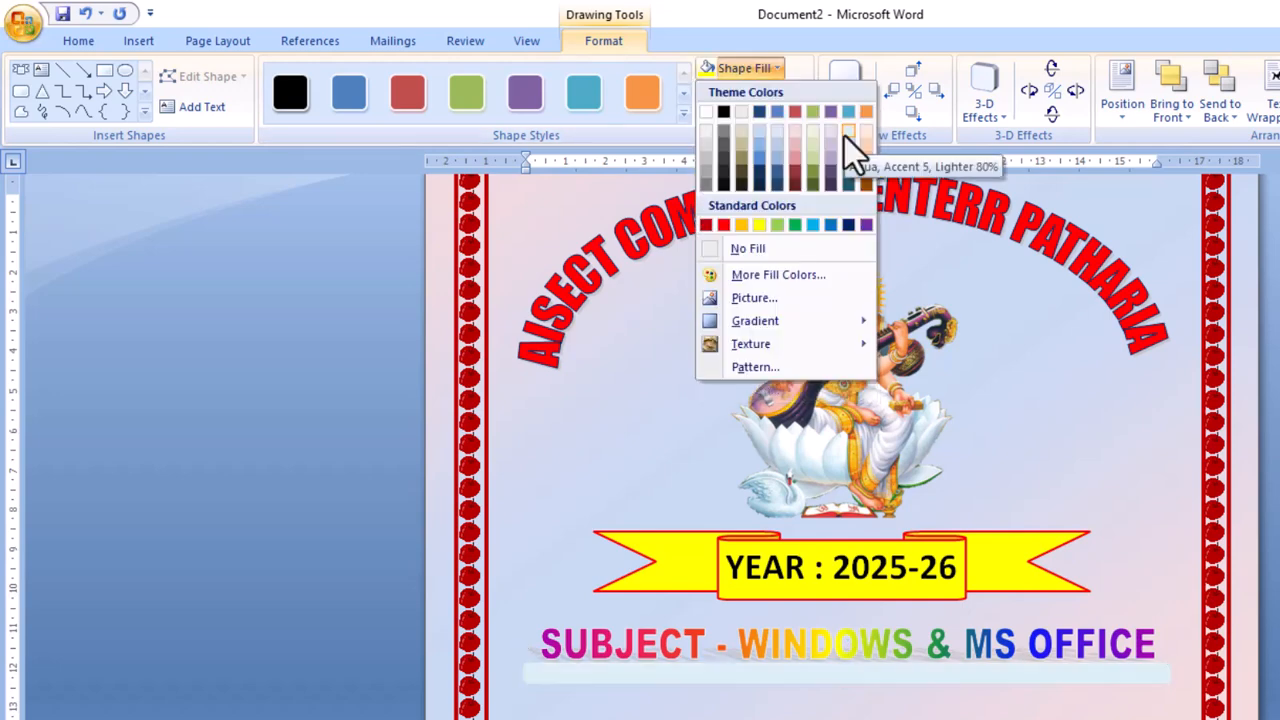
click(844, 136)
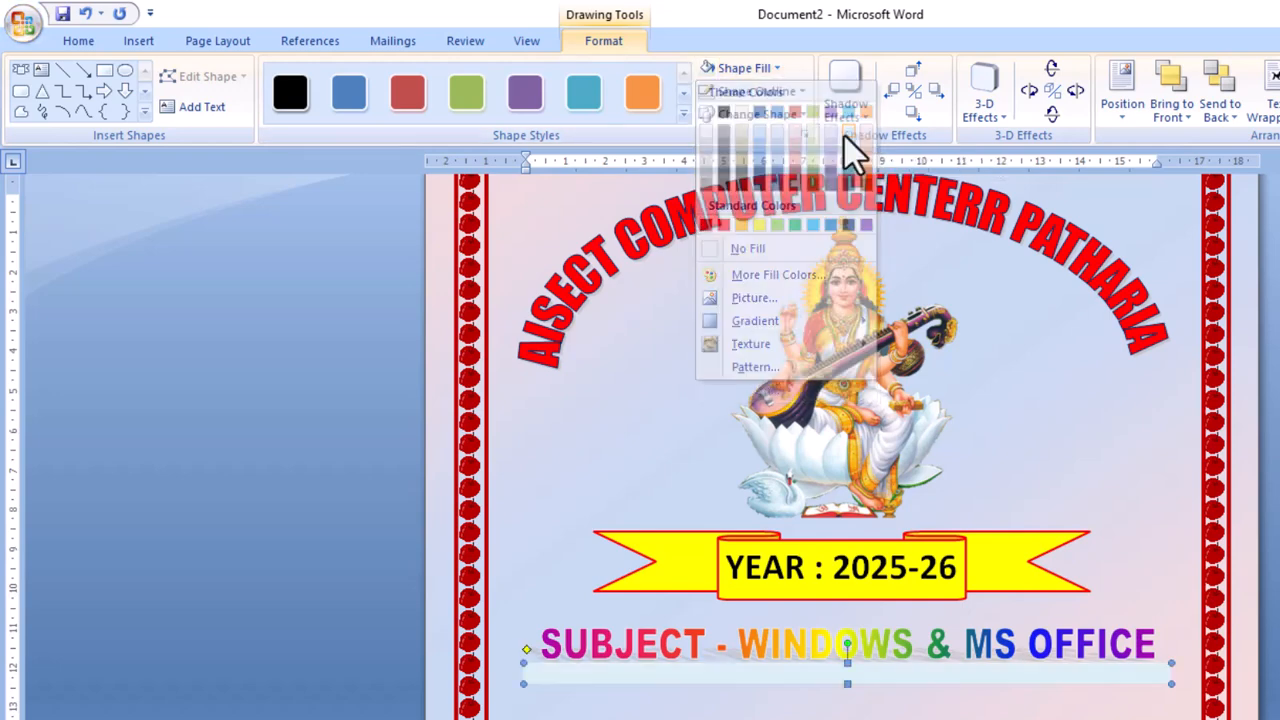
click(684, 116)
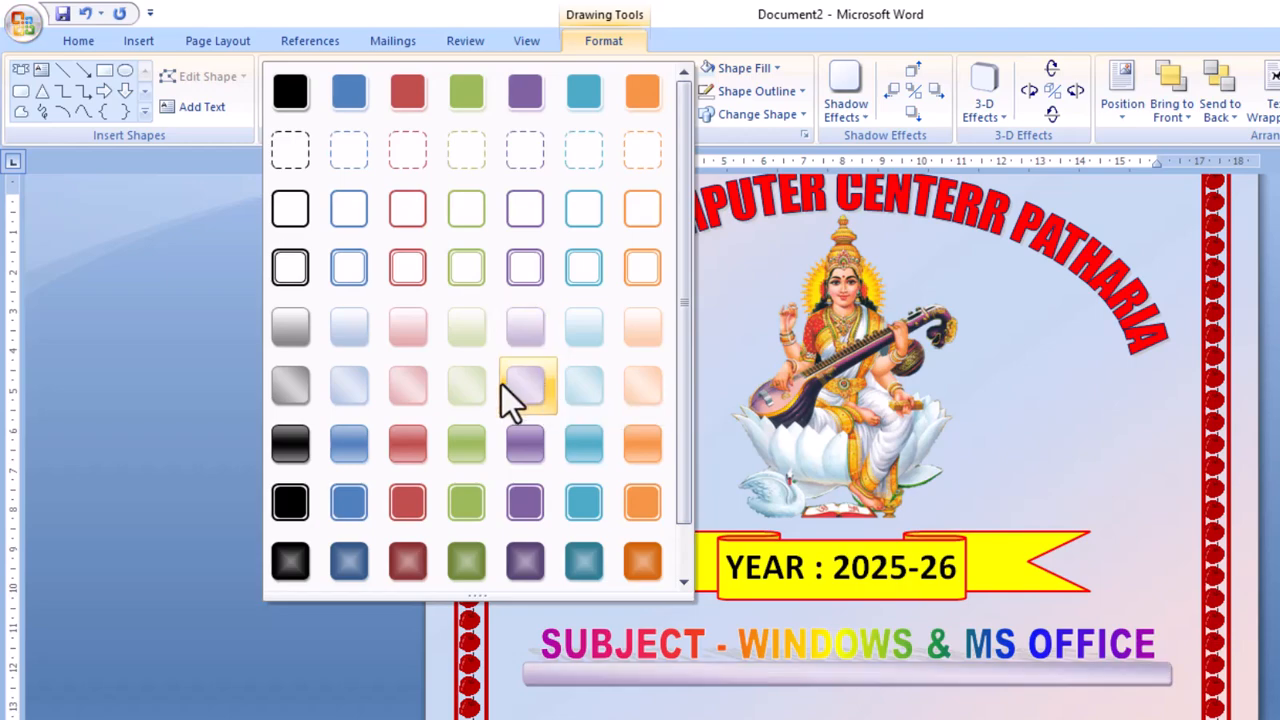
click(534, 340)
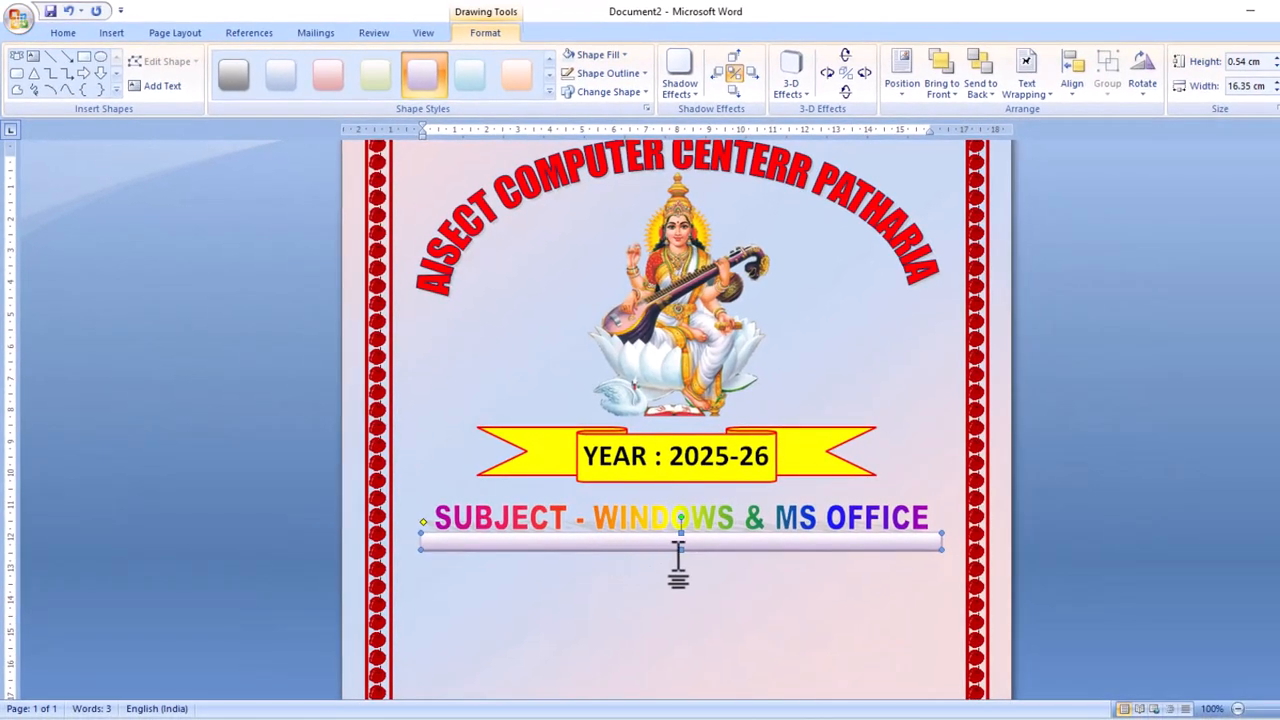
Undo an accidental height change and shift, keeping the bar 16.35 × 0.35 cm.
drag(678, 548, 678, 588)
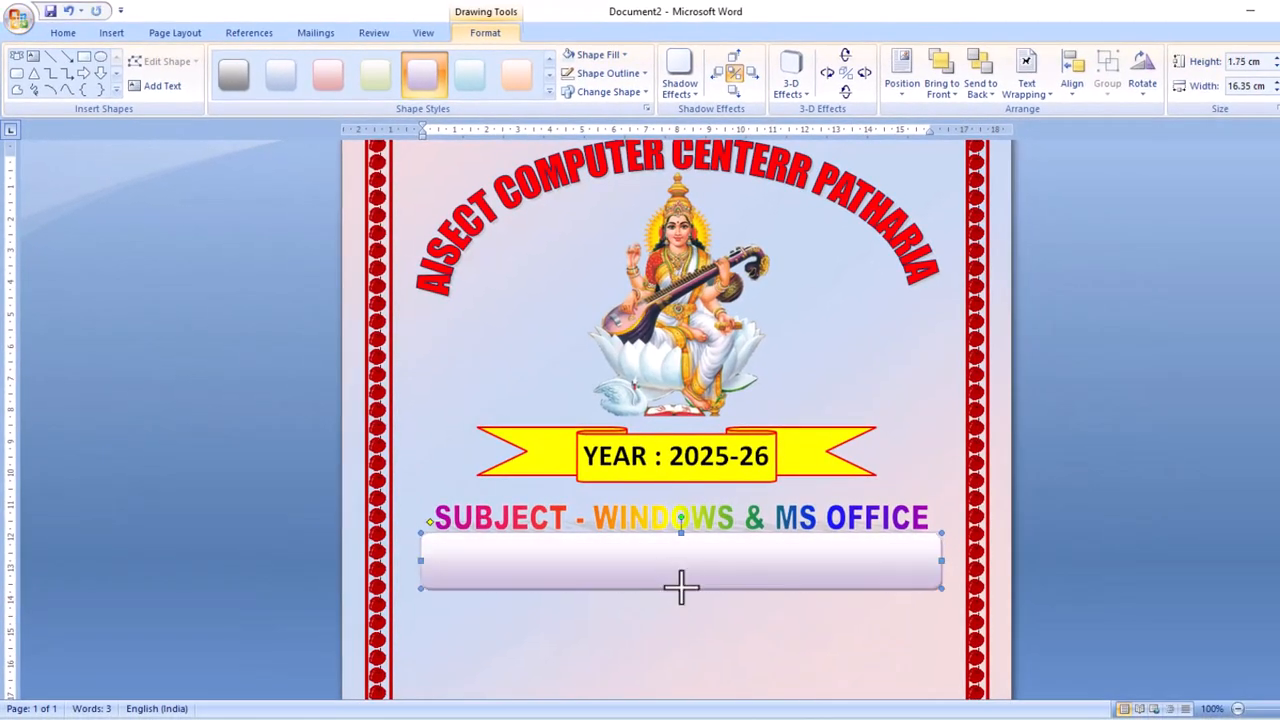
drag(680, 543, 682, 543)
key(ctrl+z)
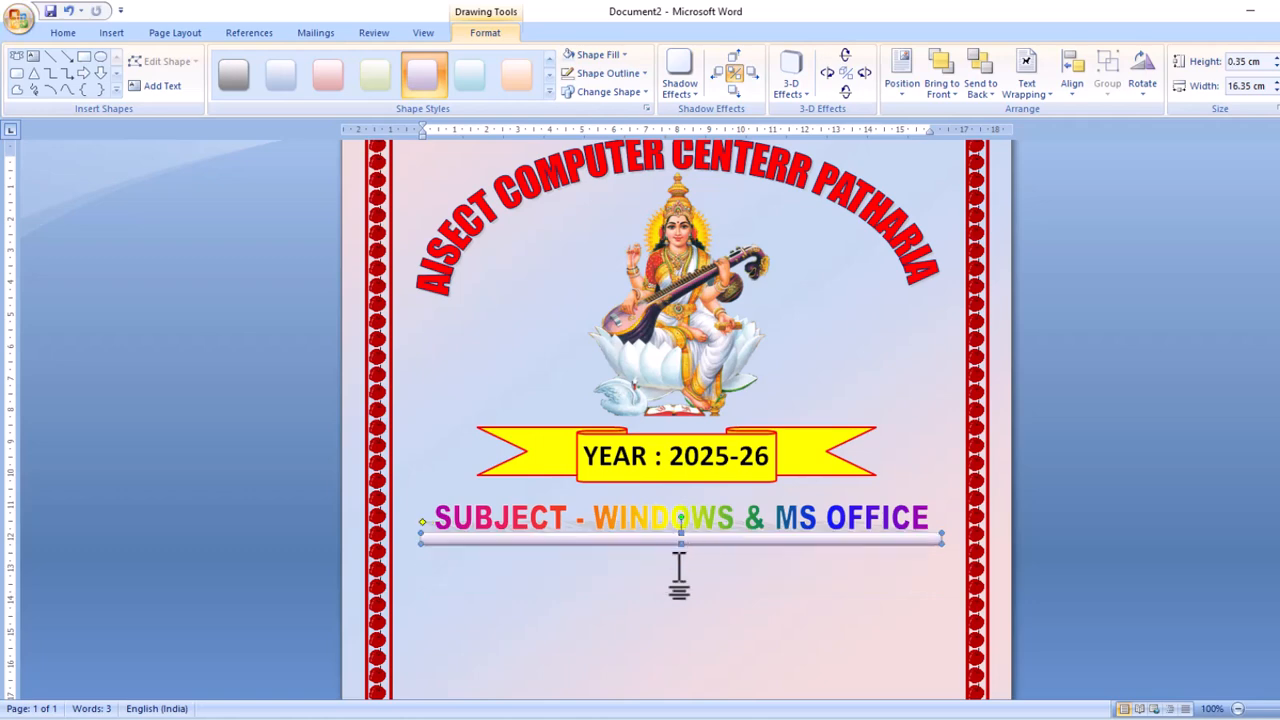
click(670, 590)
key(ctrl+z)
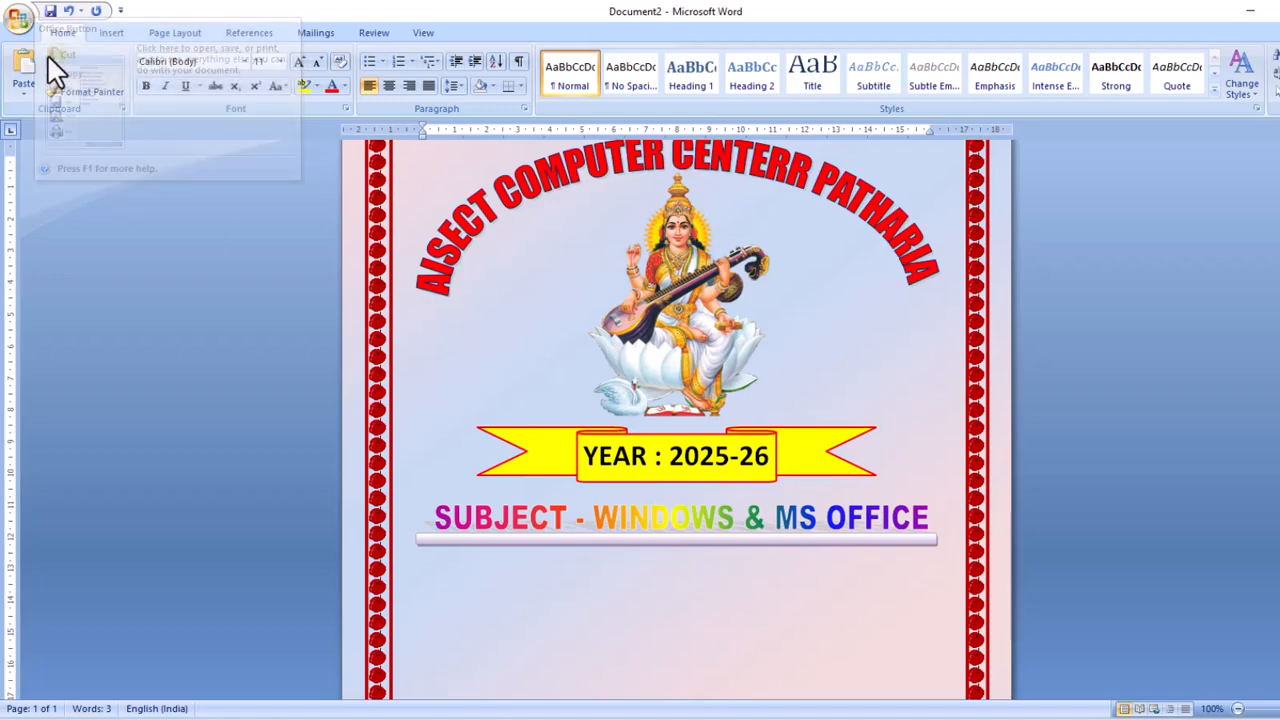
Draw a text box below the subject line with no fill and no outline.
click(106, 32)
click(295, 100)
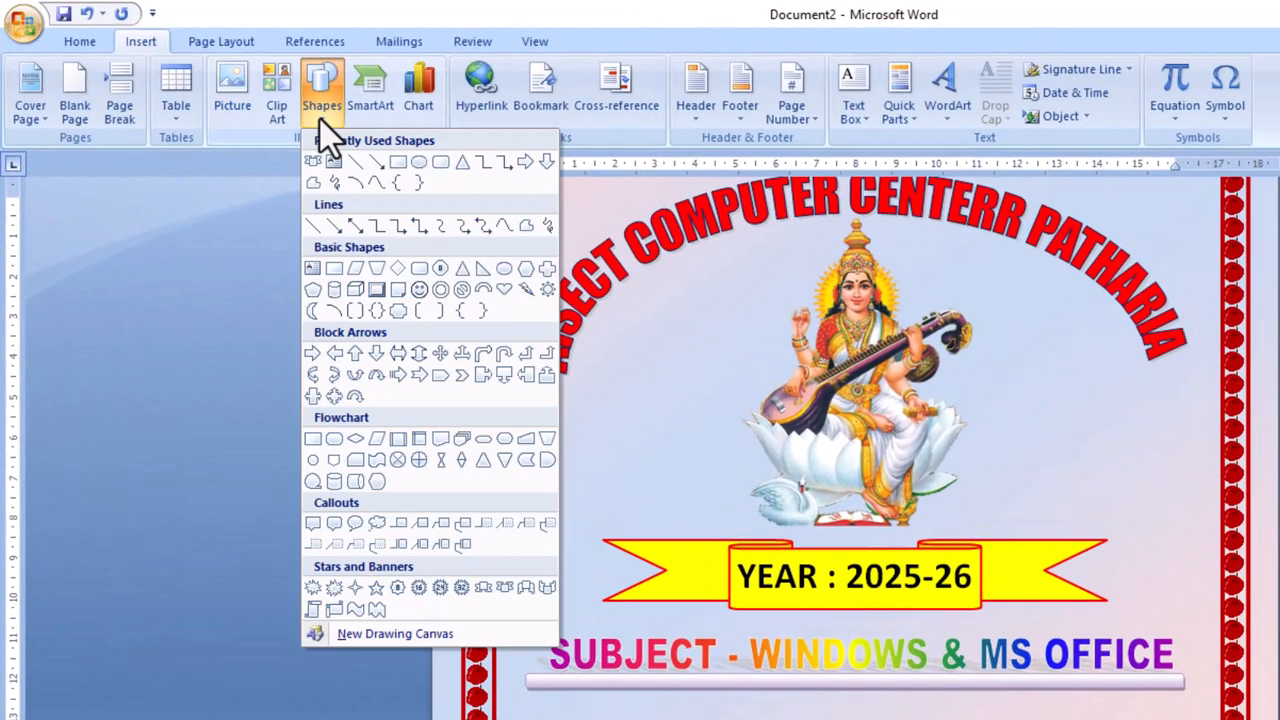
click(310, 151)
drag(586, 717, 992, 719)
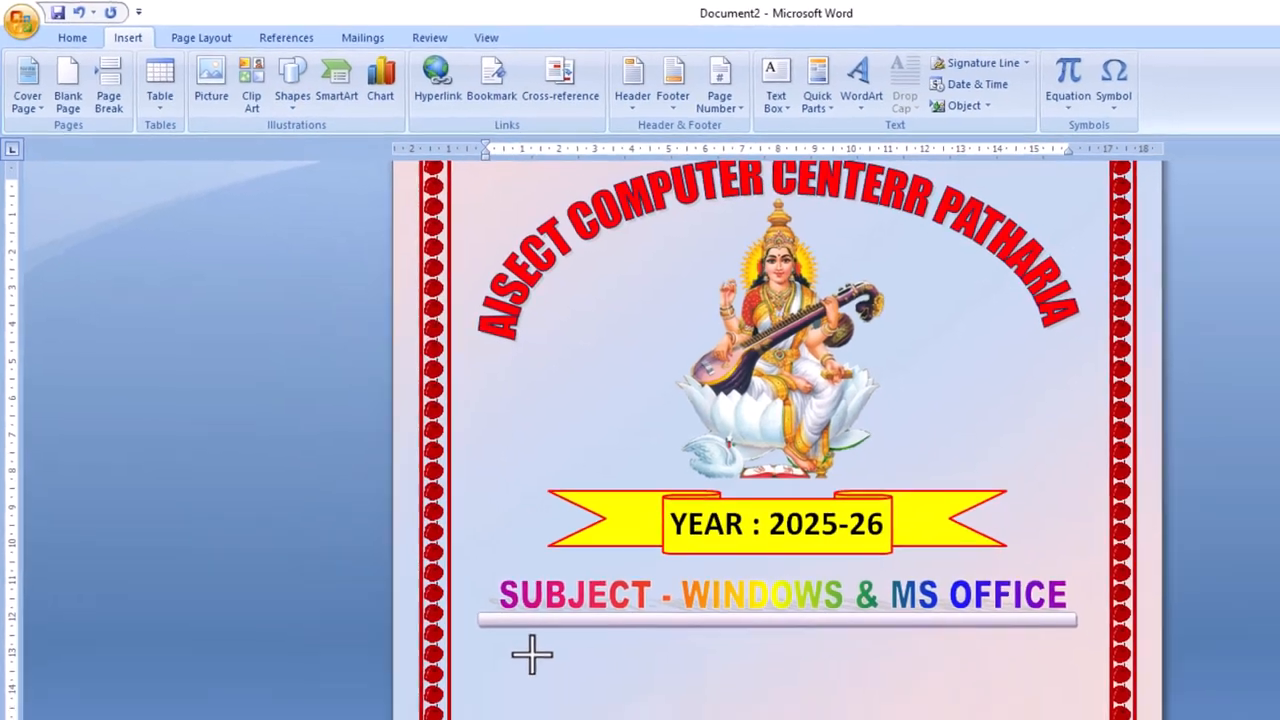
drag(786, 612, 790, 615)
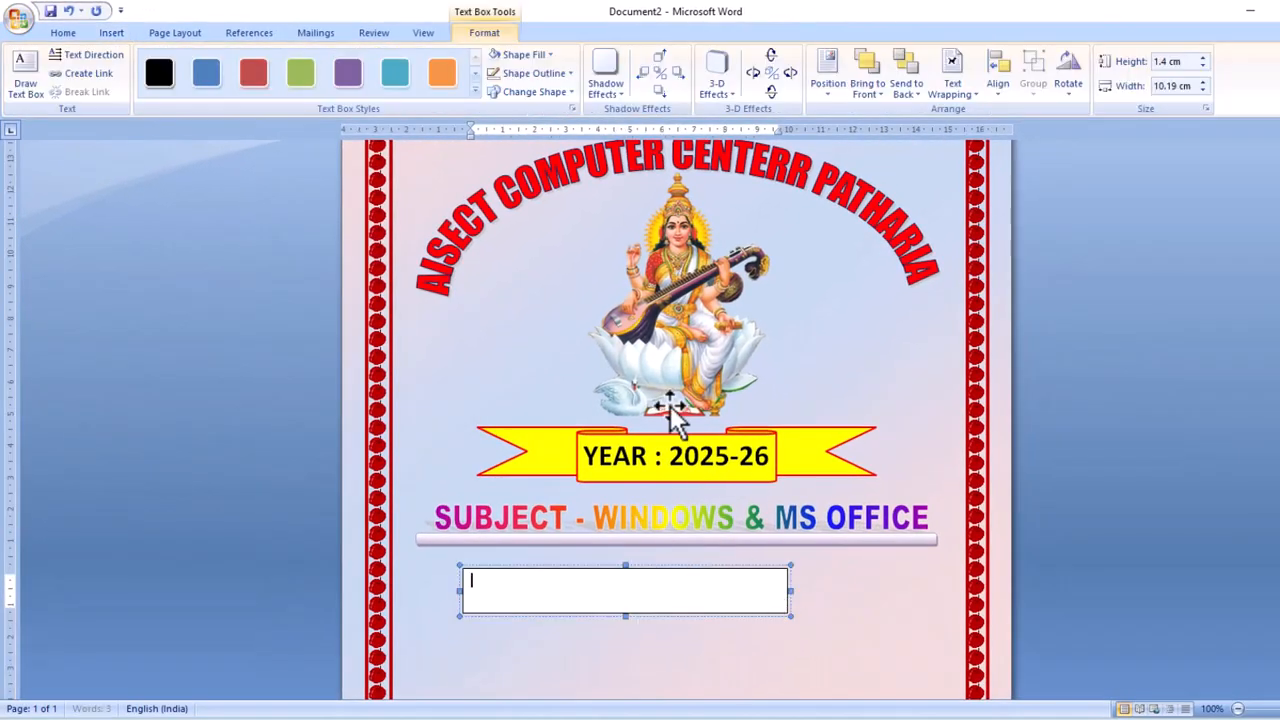
click(545, 56)
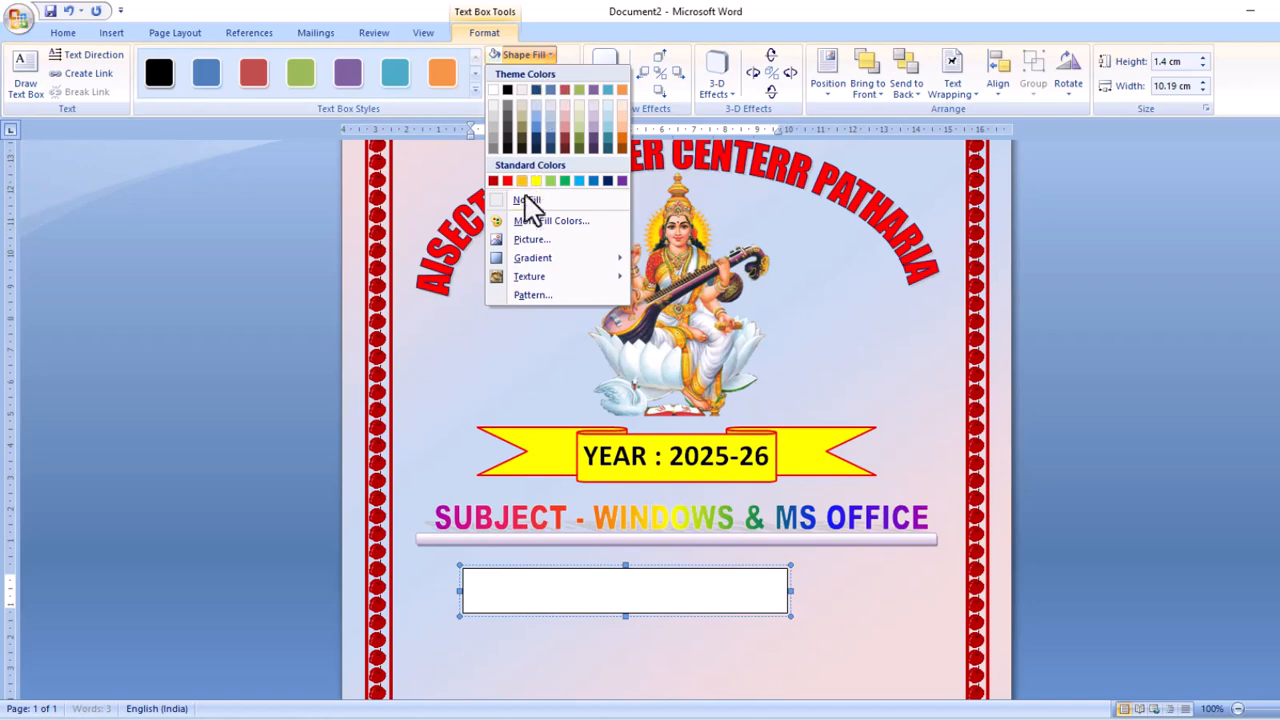
click(527, 200)
click(572, 76)
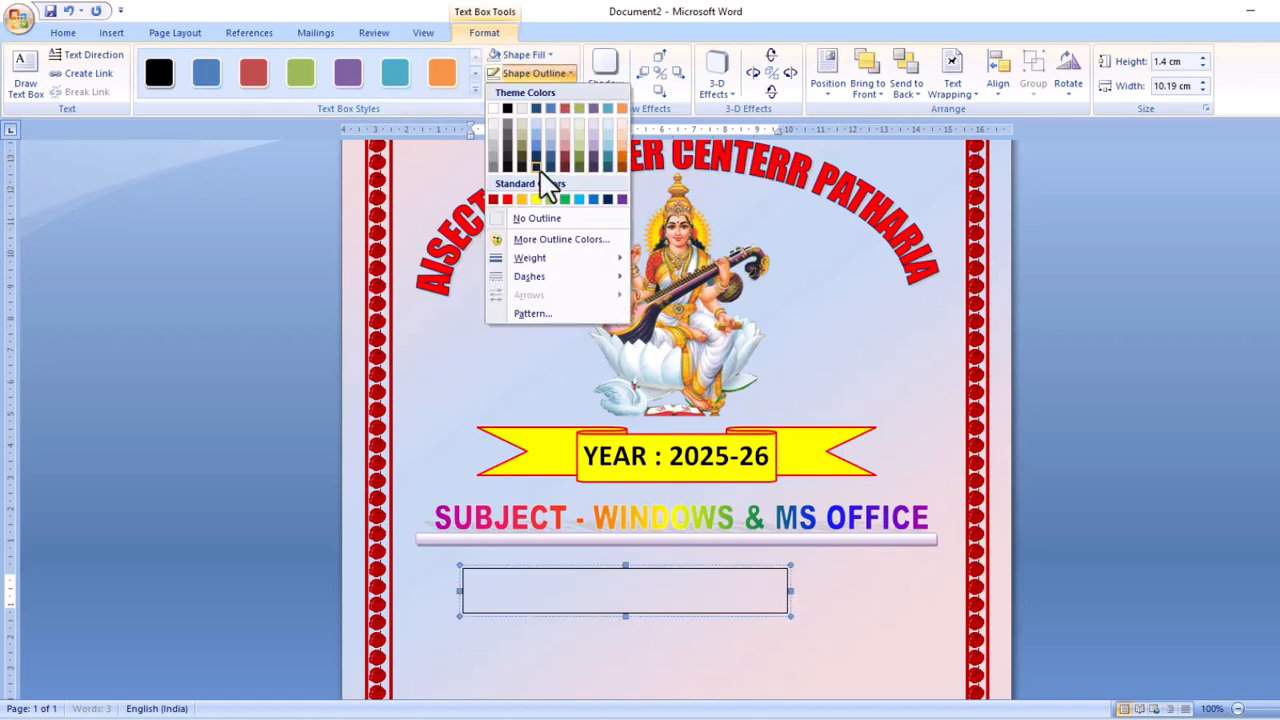
click(522, 229)
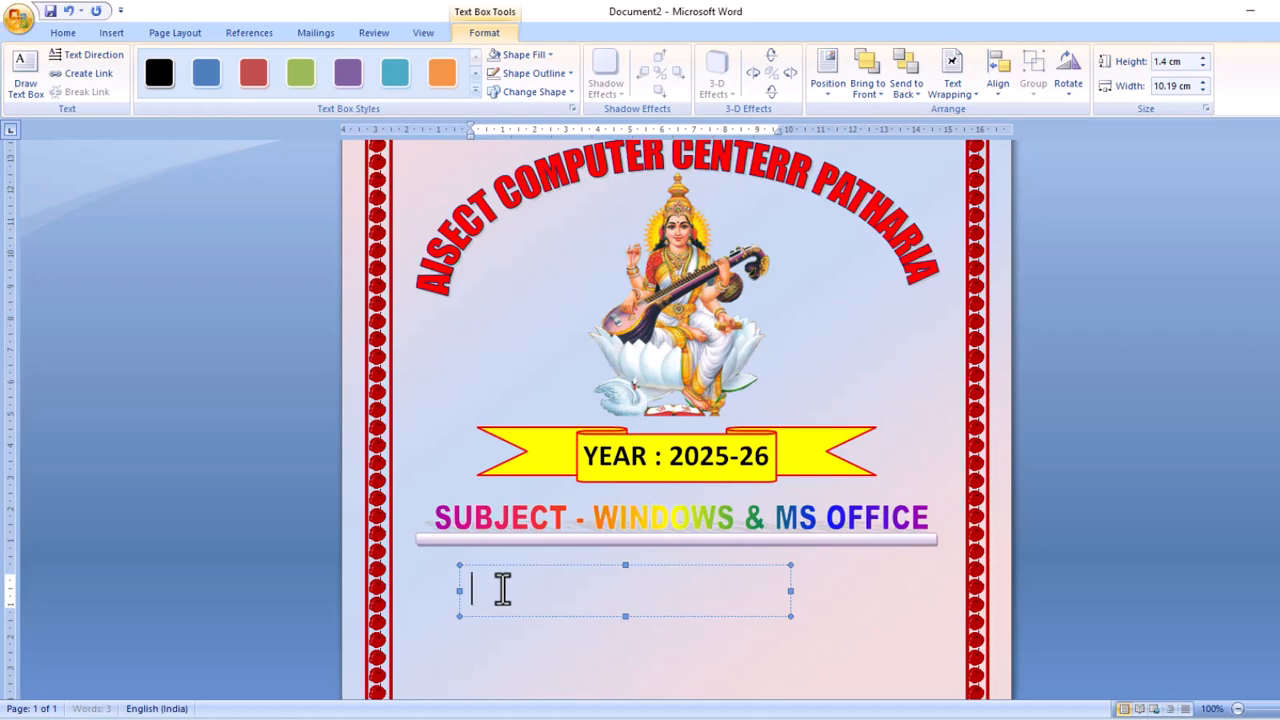
Type SUBMITTED BY in Magneto font and centre the box on the page.
text(UBMITTED BY)
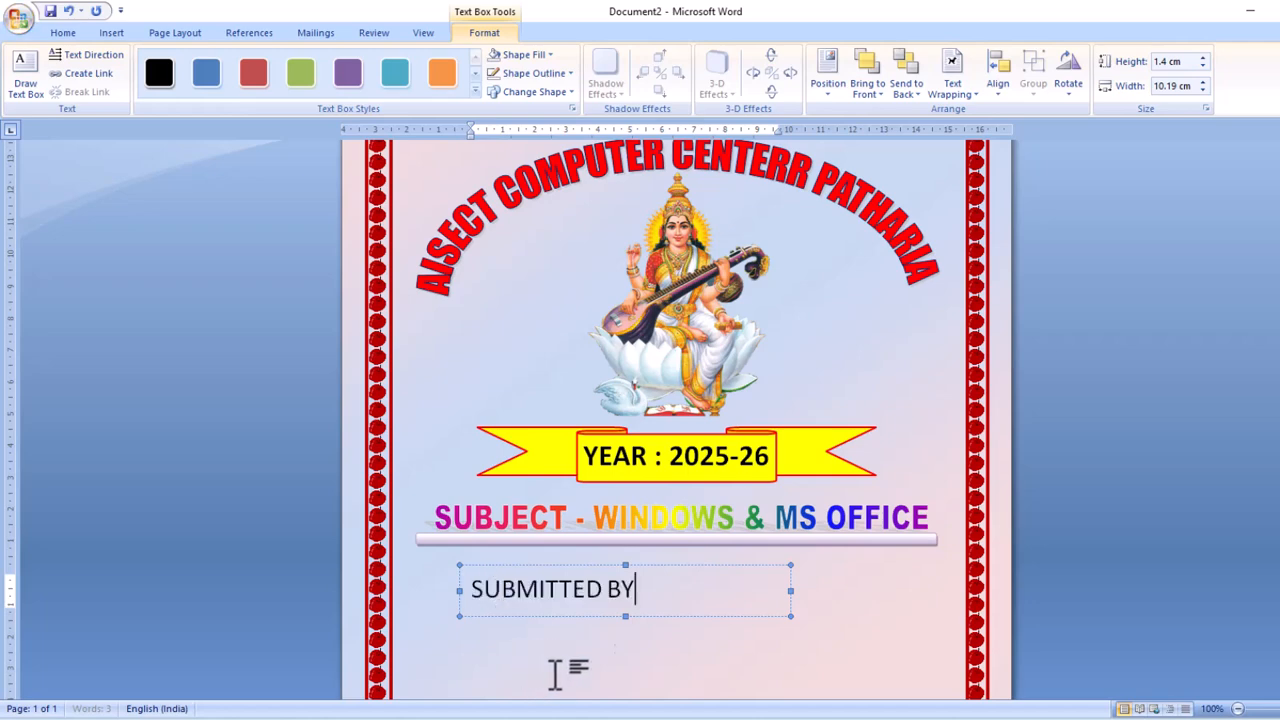
drag(634, 588, 559, 575)
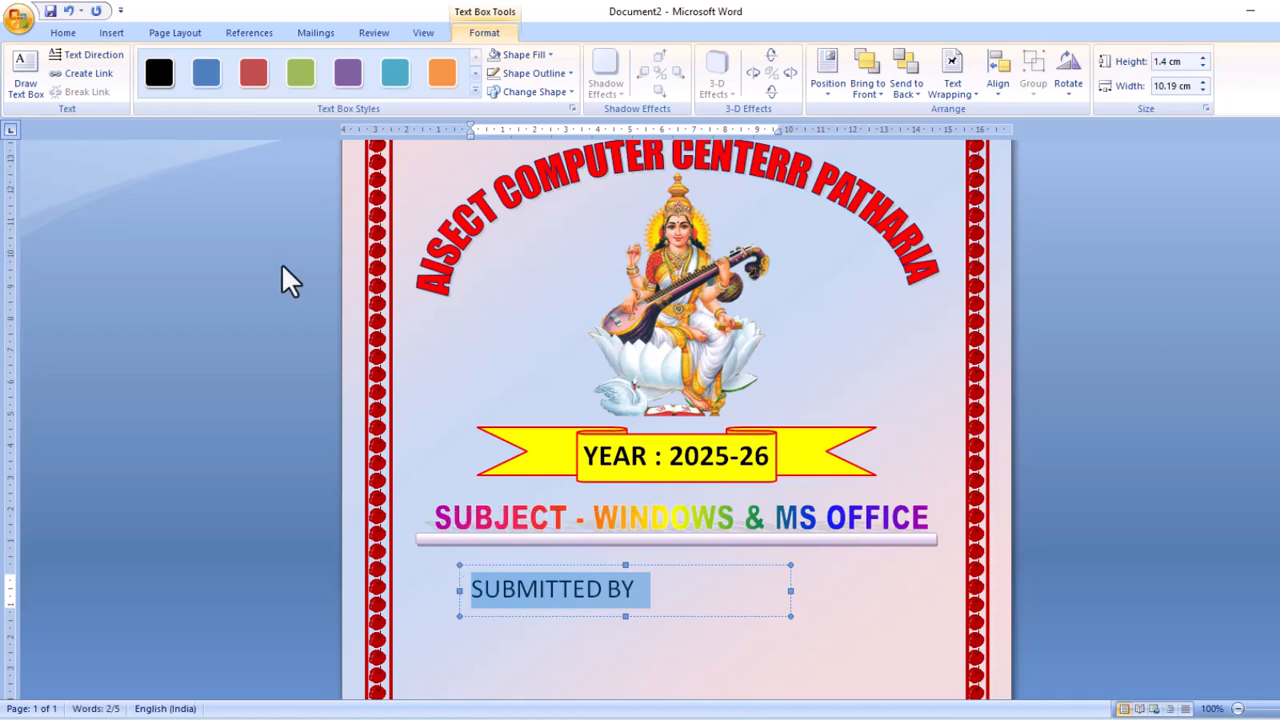
click(70, 34)
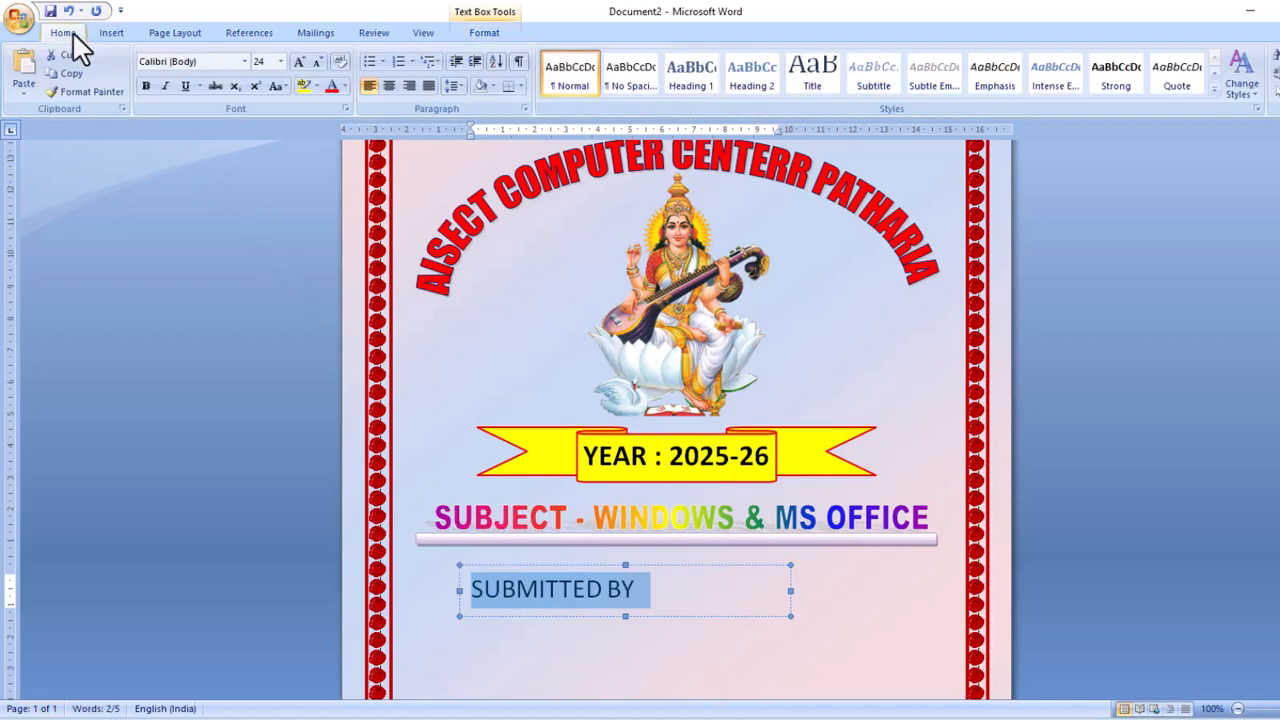
click(244, 62)
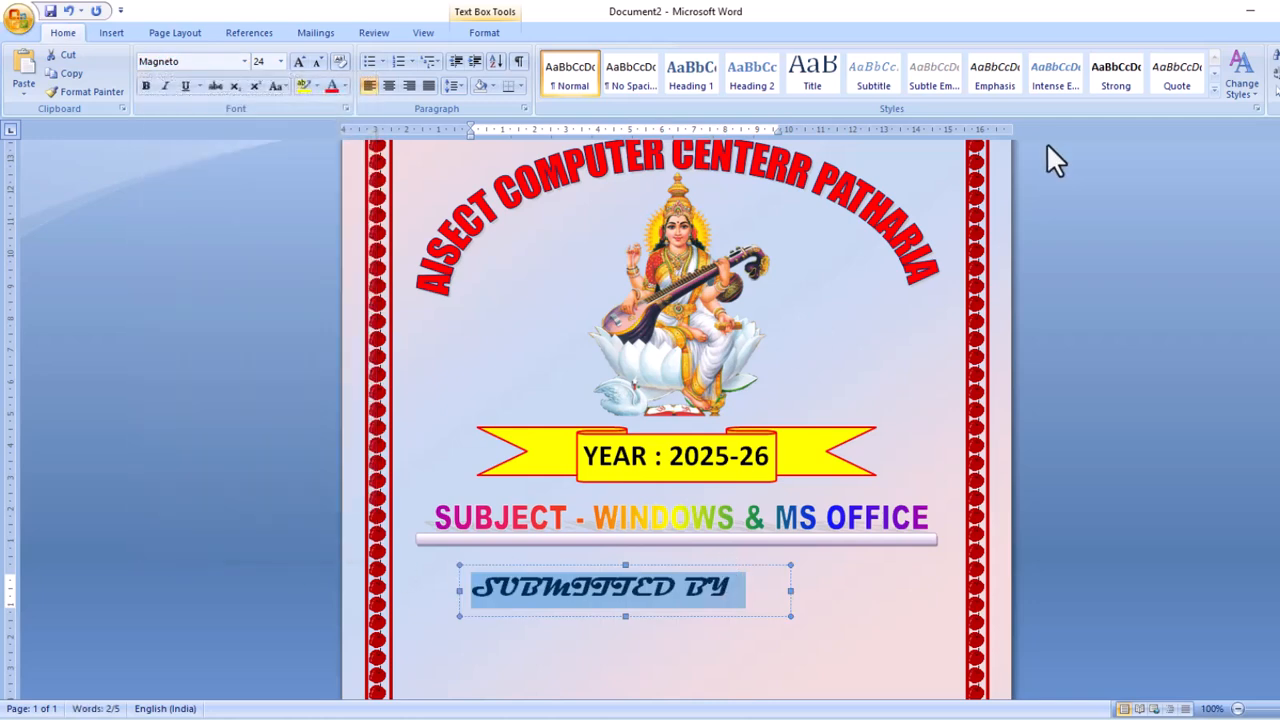
click(484, 33)
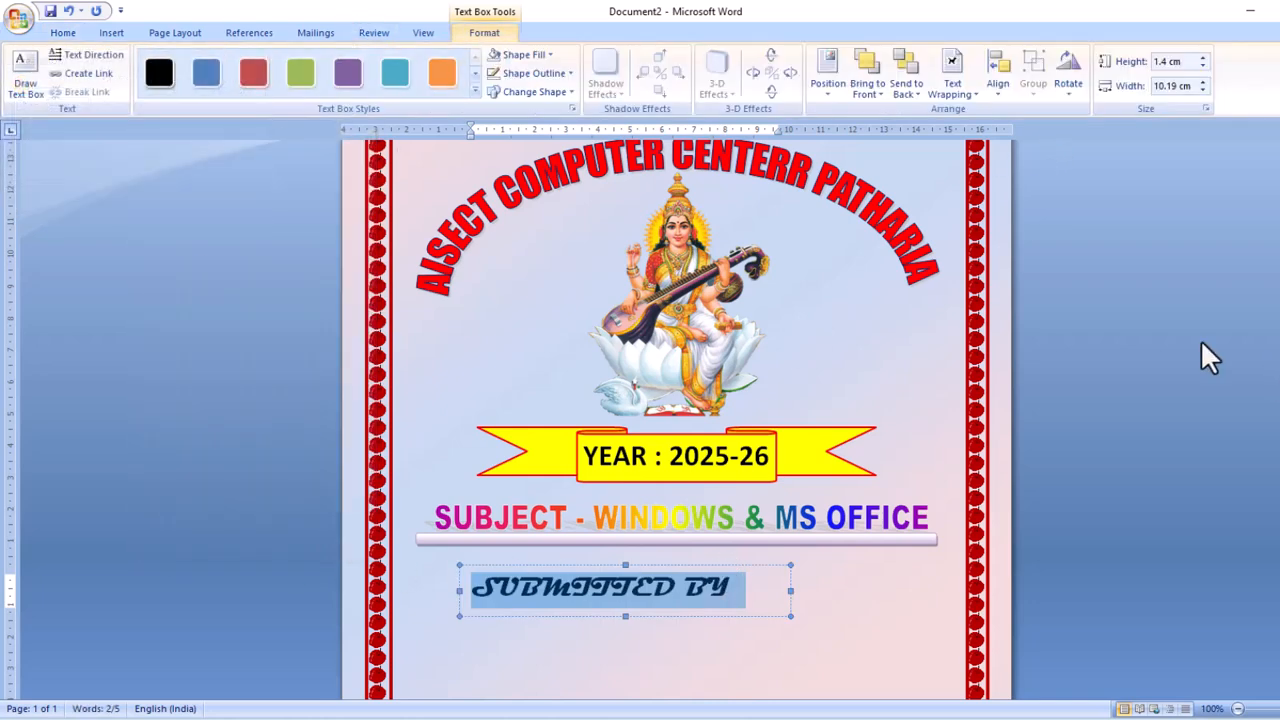
click(998, 75)
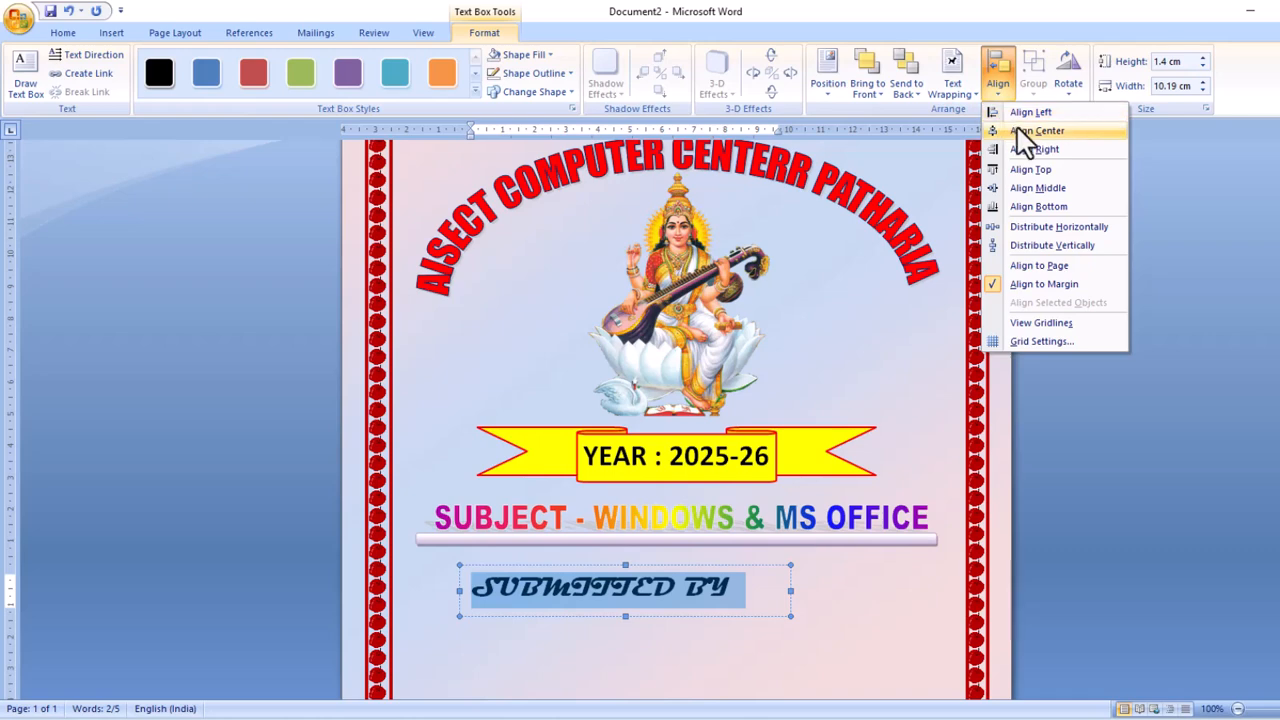
click(1018, 130)
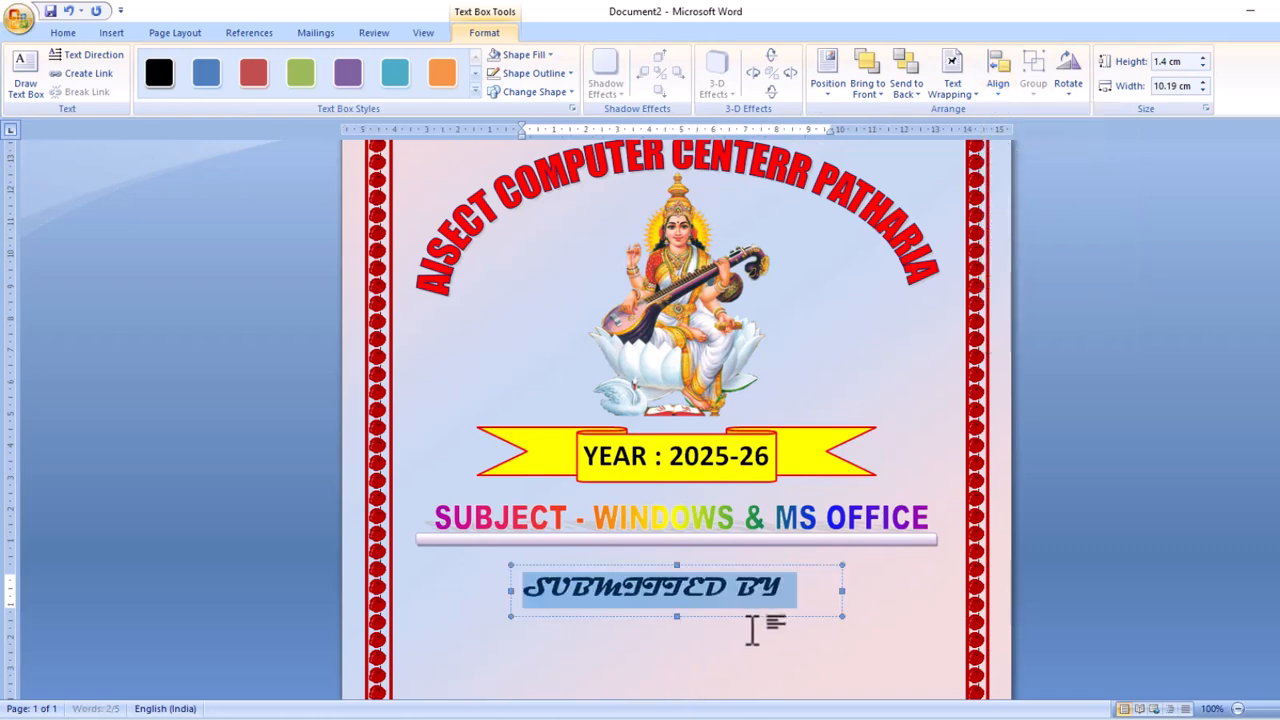
drag(719, 615, 721, 596)
click(709, 624)
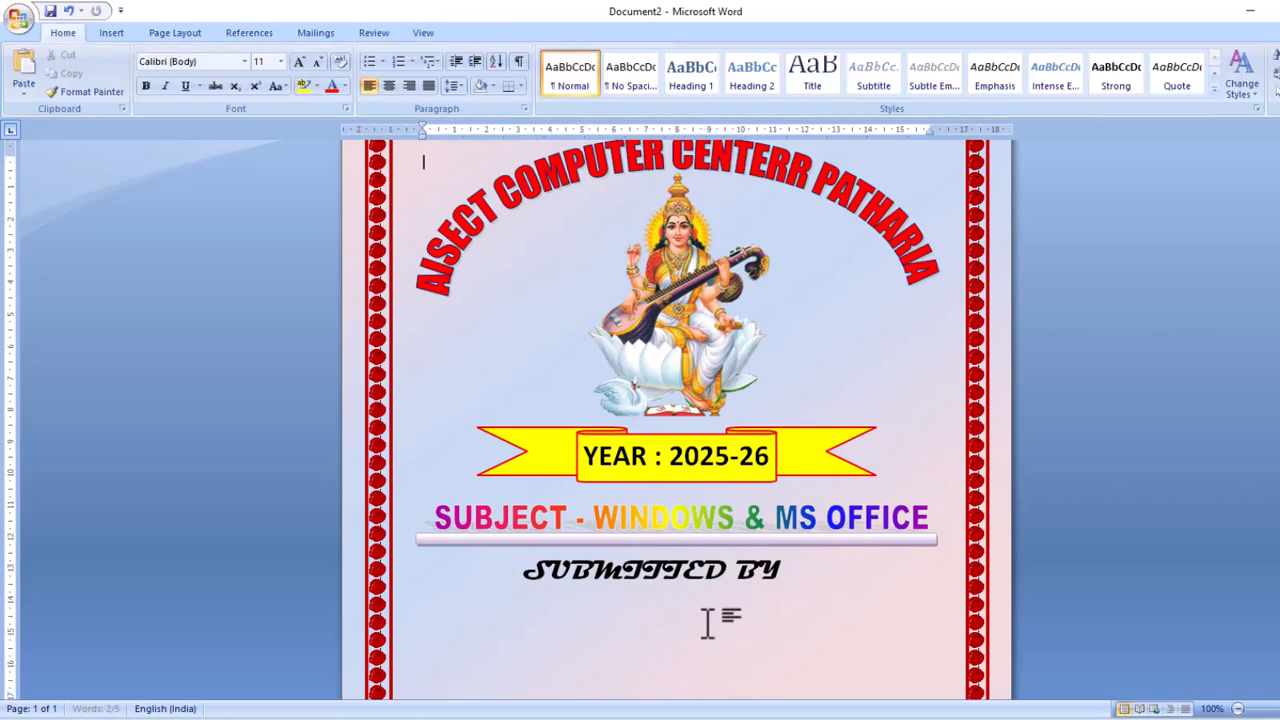
scroll(707, 622, down, 4)
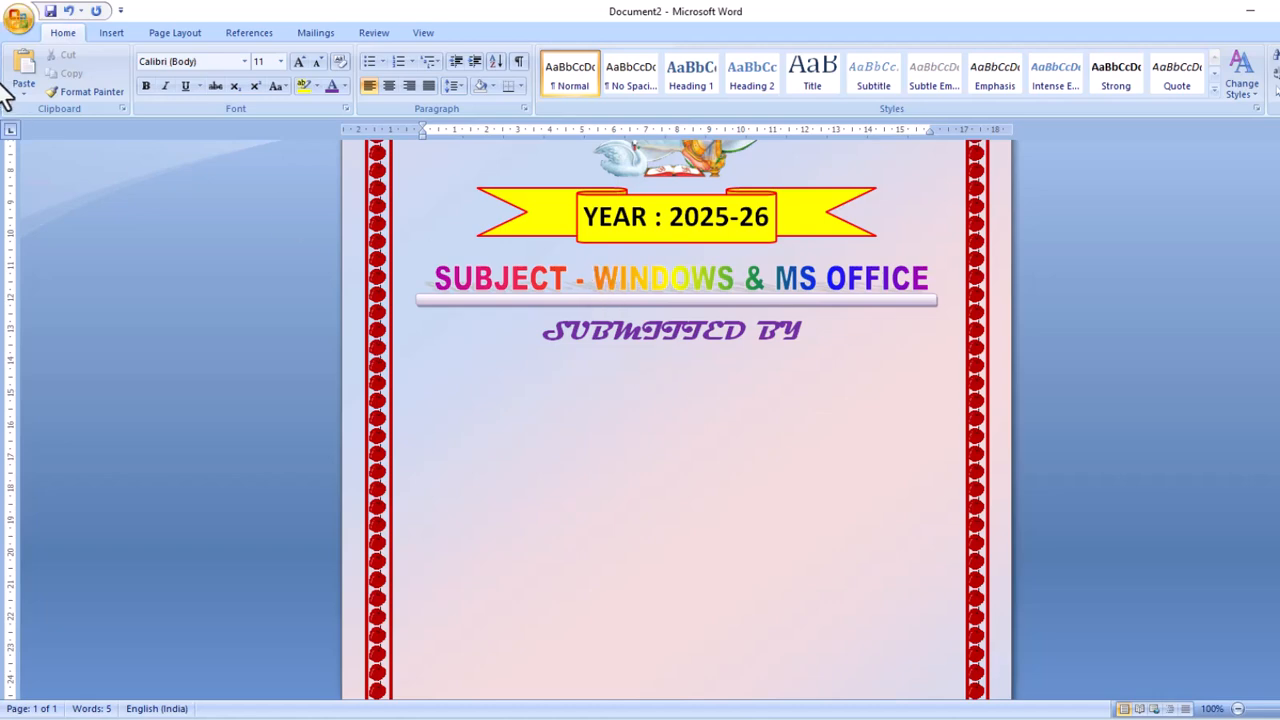
Draw a Horizontal Scroll shape and move it up right under the SUBMITTED BY heading.
click(114, 31)
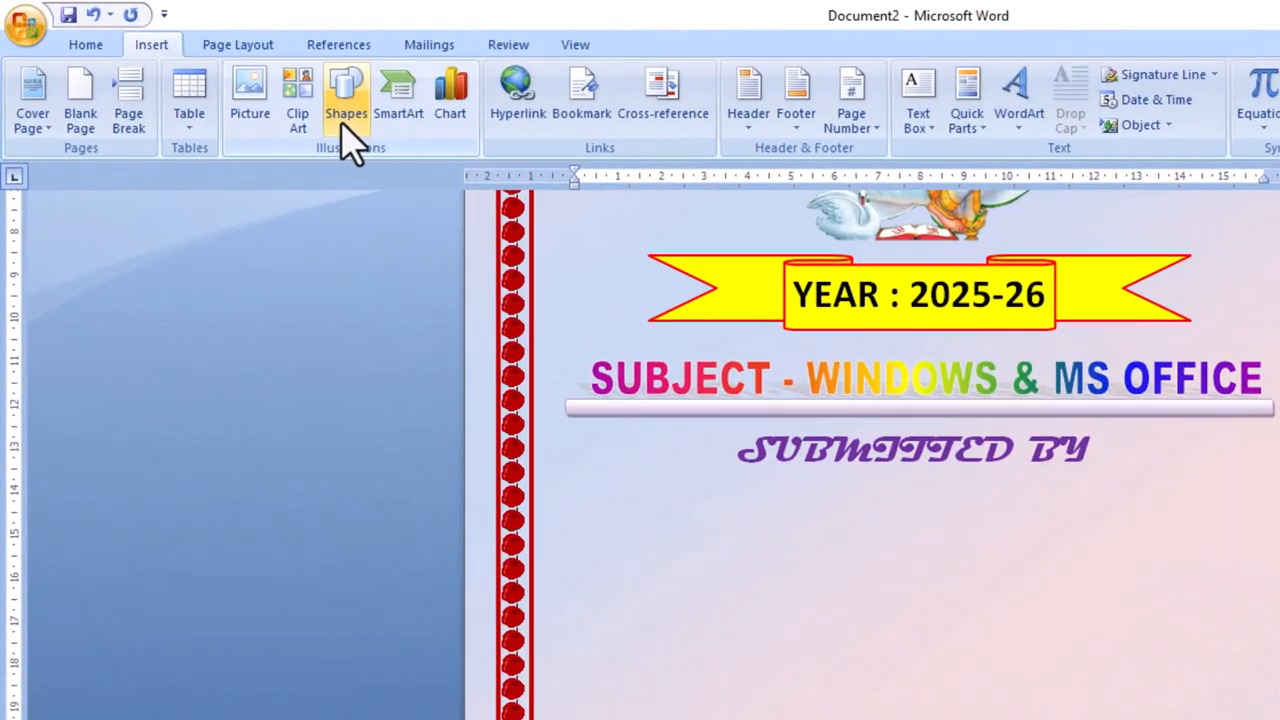
click(276, 78)
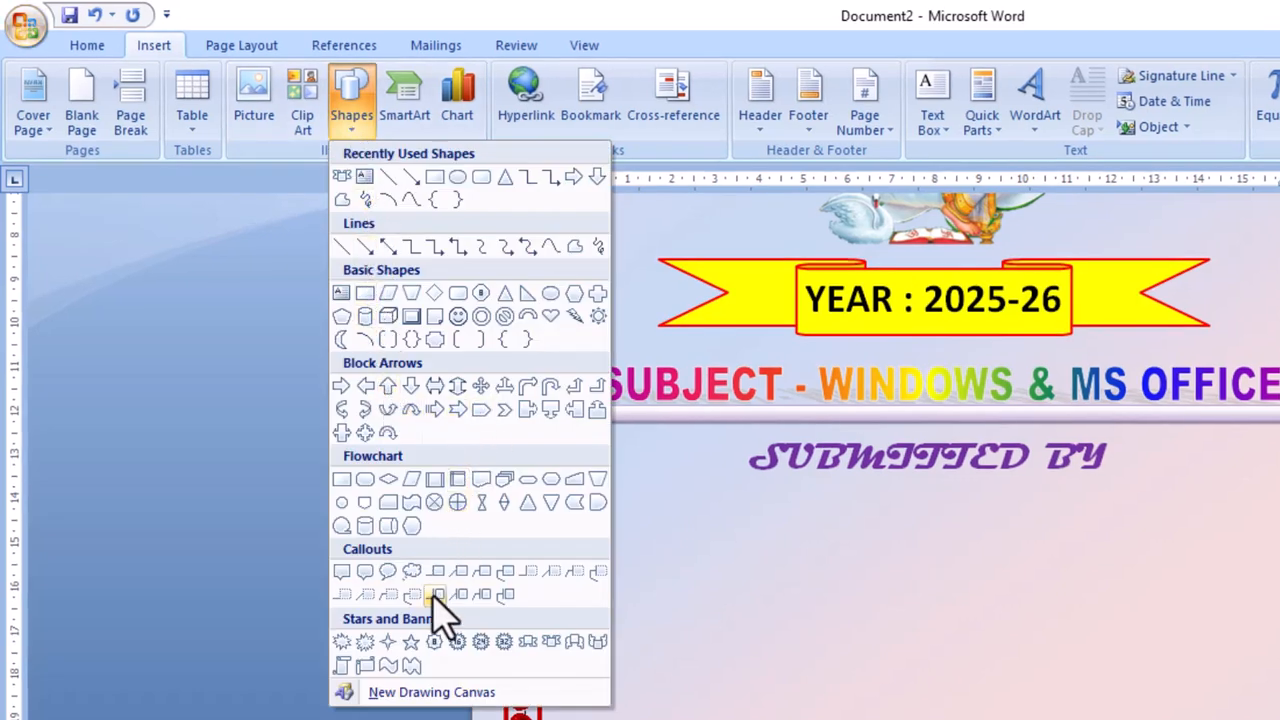
click(373, 668)
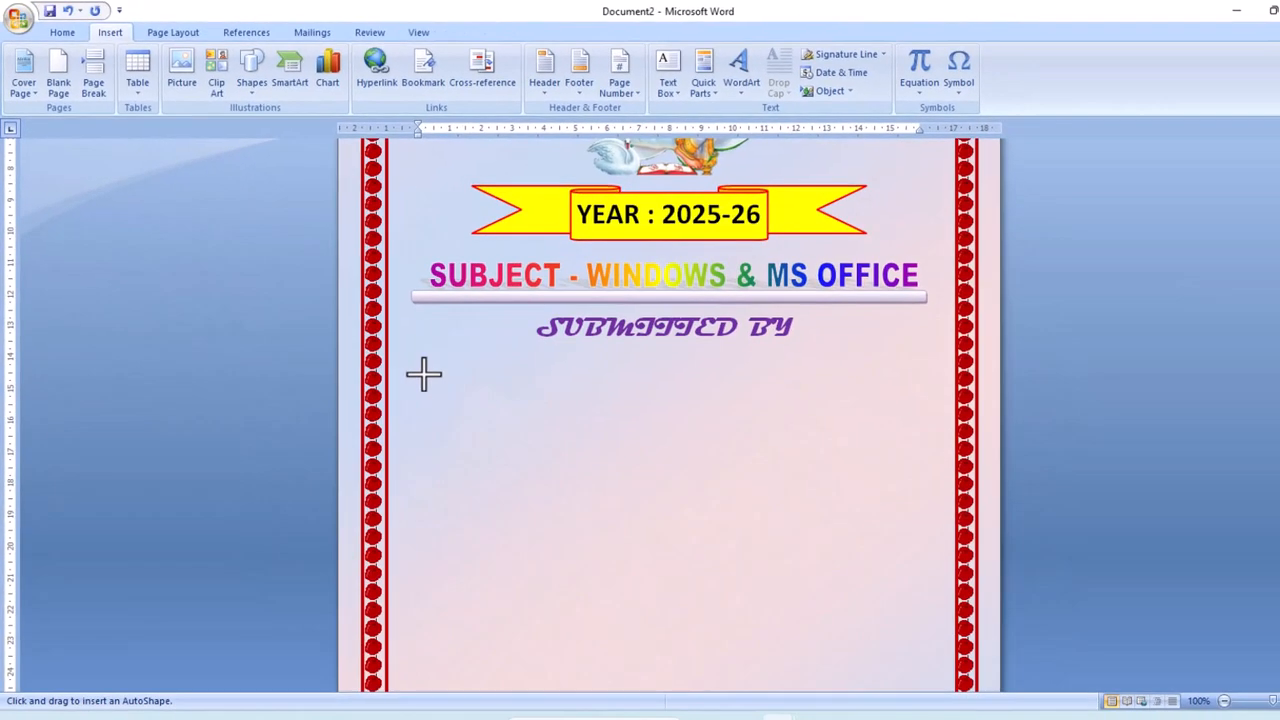
mouse_move(431, 373)
mouse_down()
mouse_move(671, 491)
mouse_move(883, 503)
mouse_move(897, 561)
mouse_move(886, 574)
mouse_up()
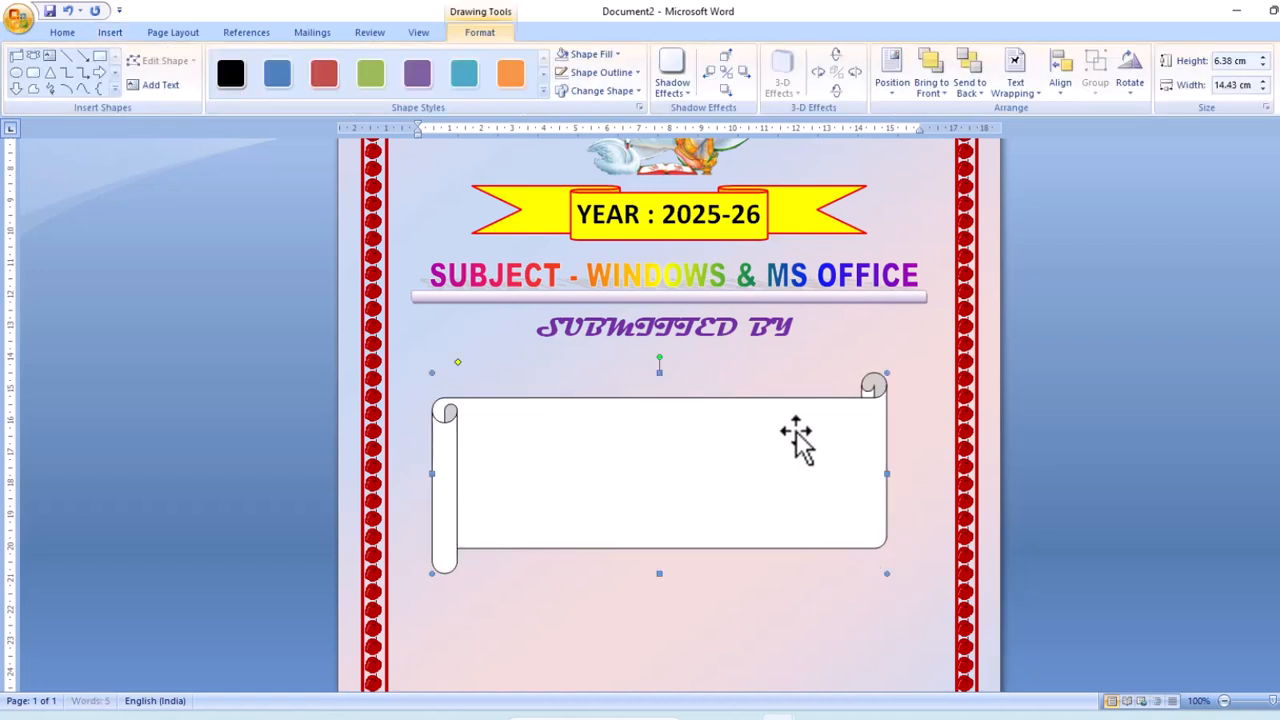
drag(777, 396, 779, 370)
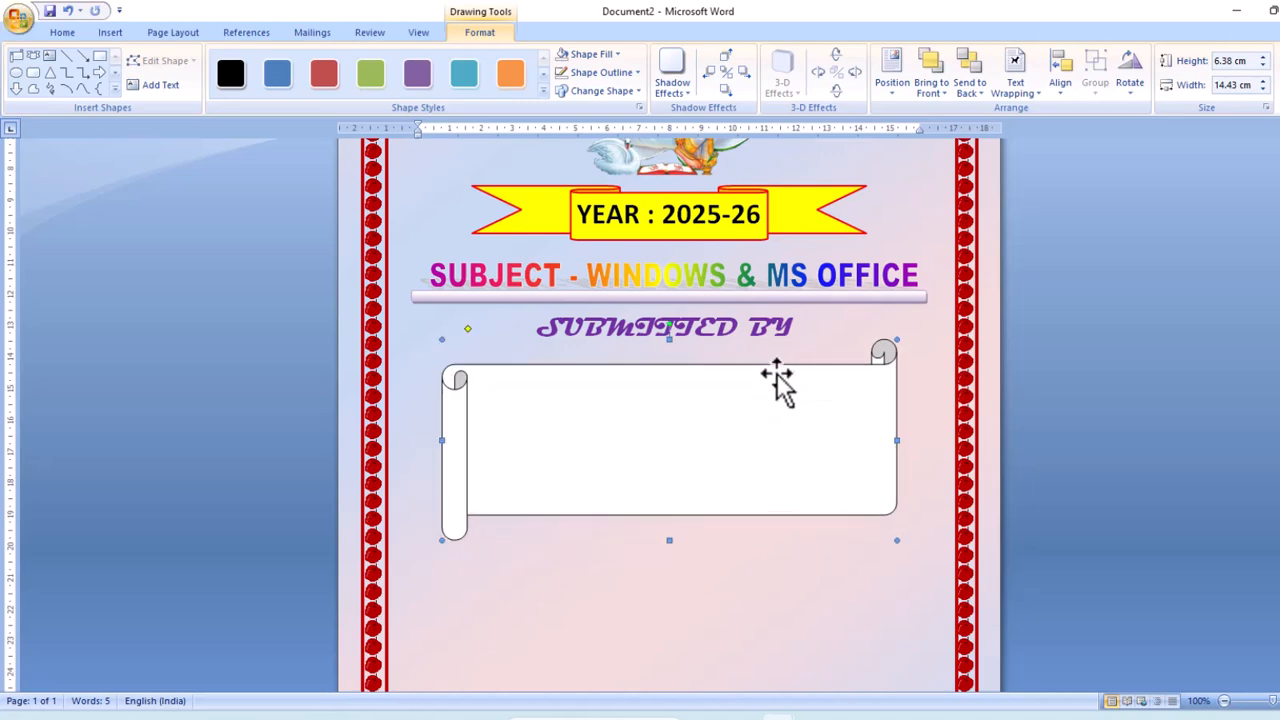
Fill the scroll shape light peach and give it a red 2¼ pt outline.
click(617, 54)
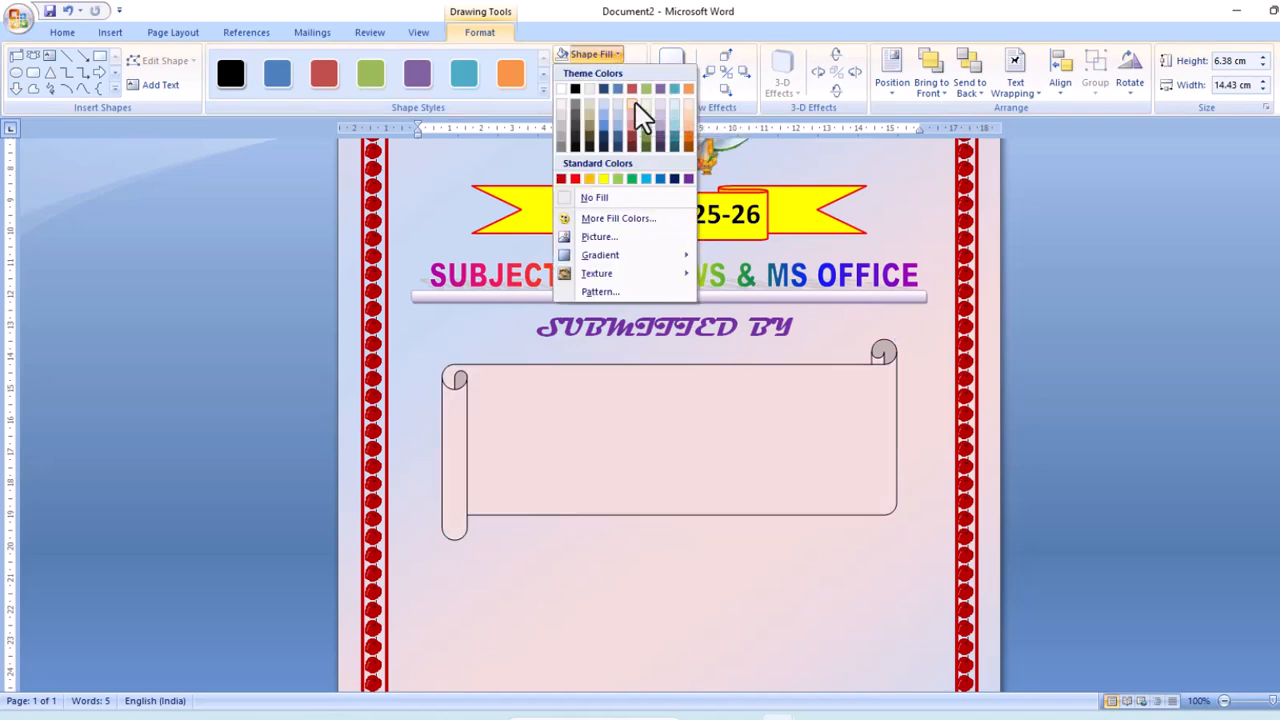
click(687, 105)
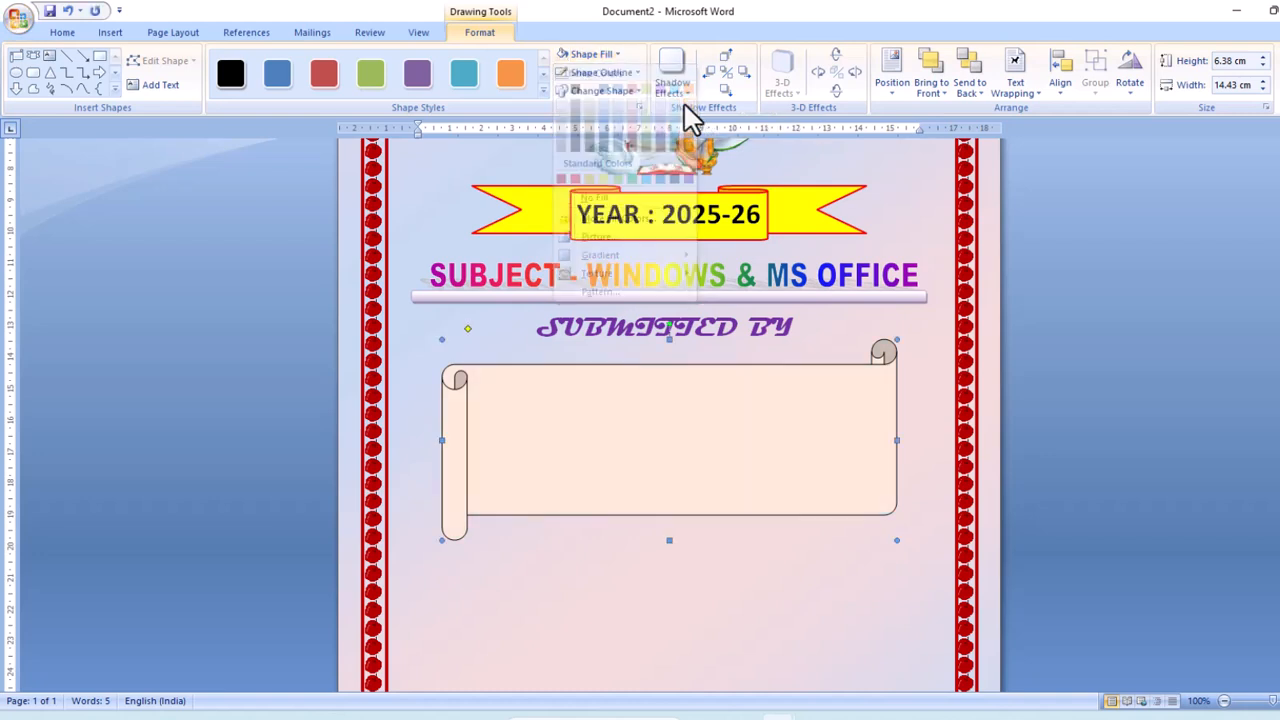
click(634, 72)
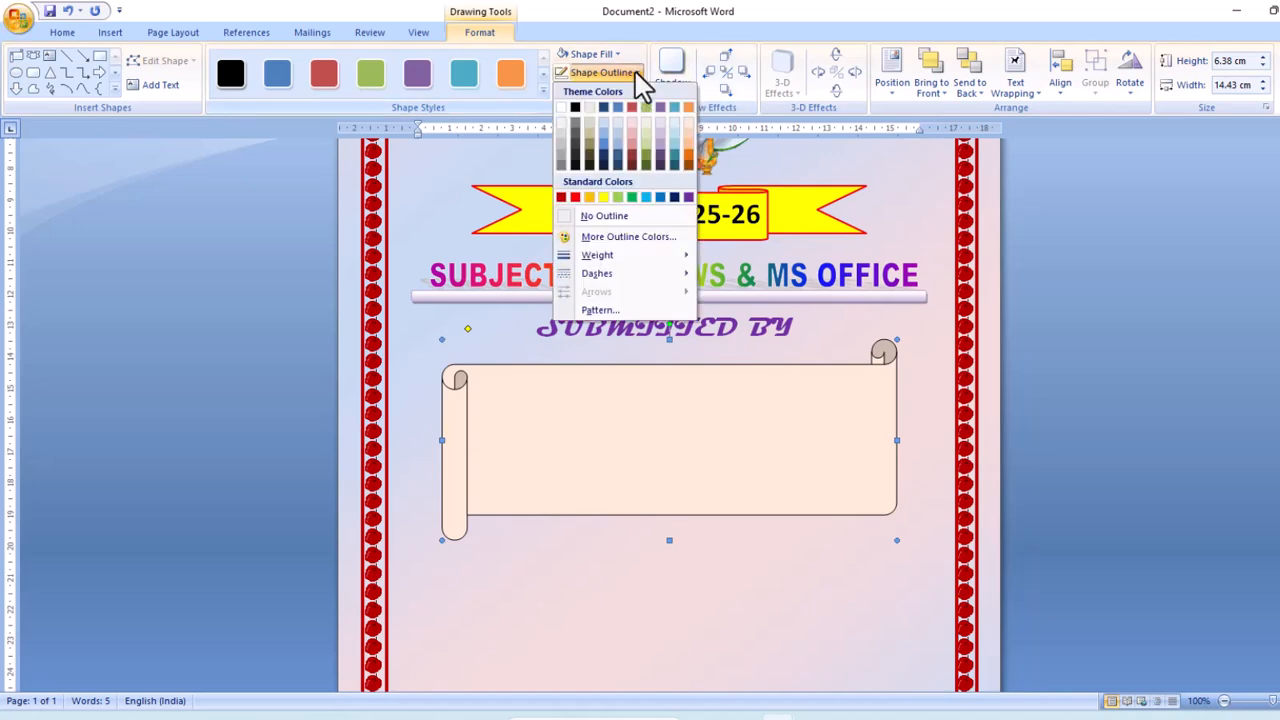
click(577, 199)
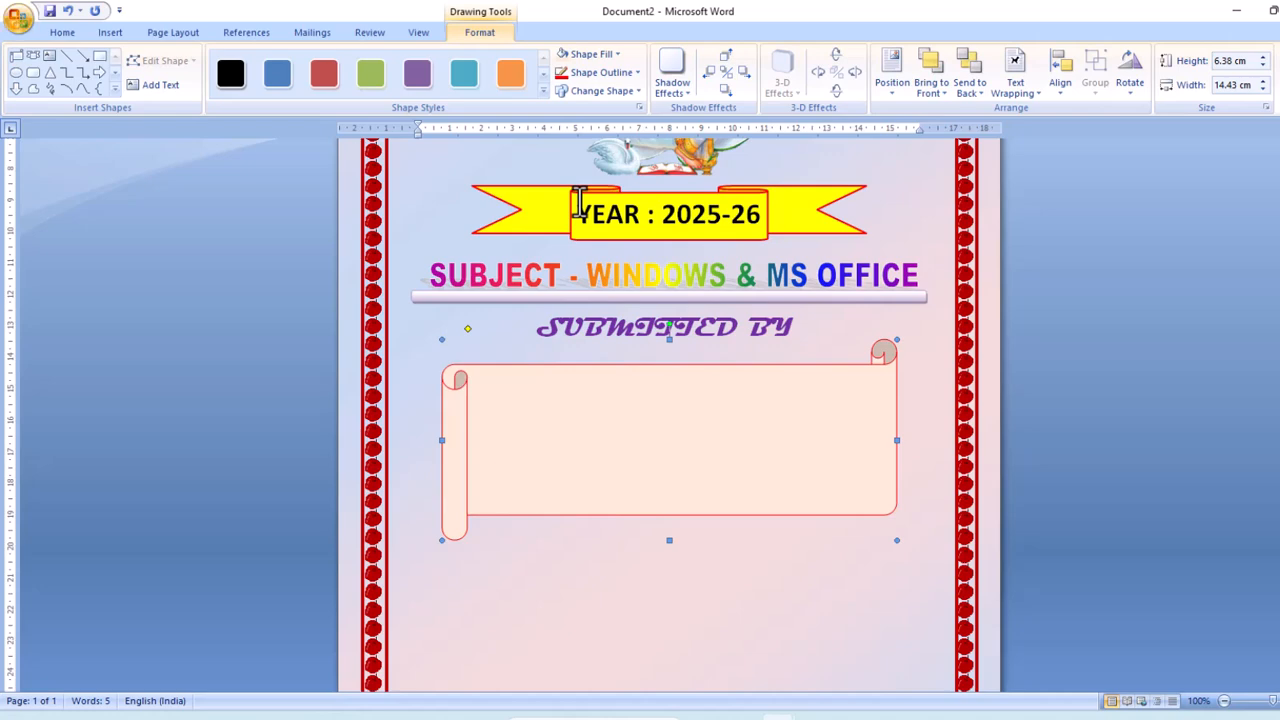
click(634, 74)
click(577, 197)
click(637, 74)
mouse_move(603, 259)
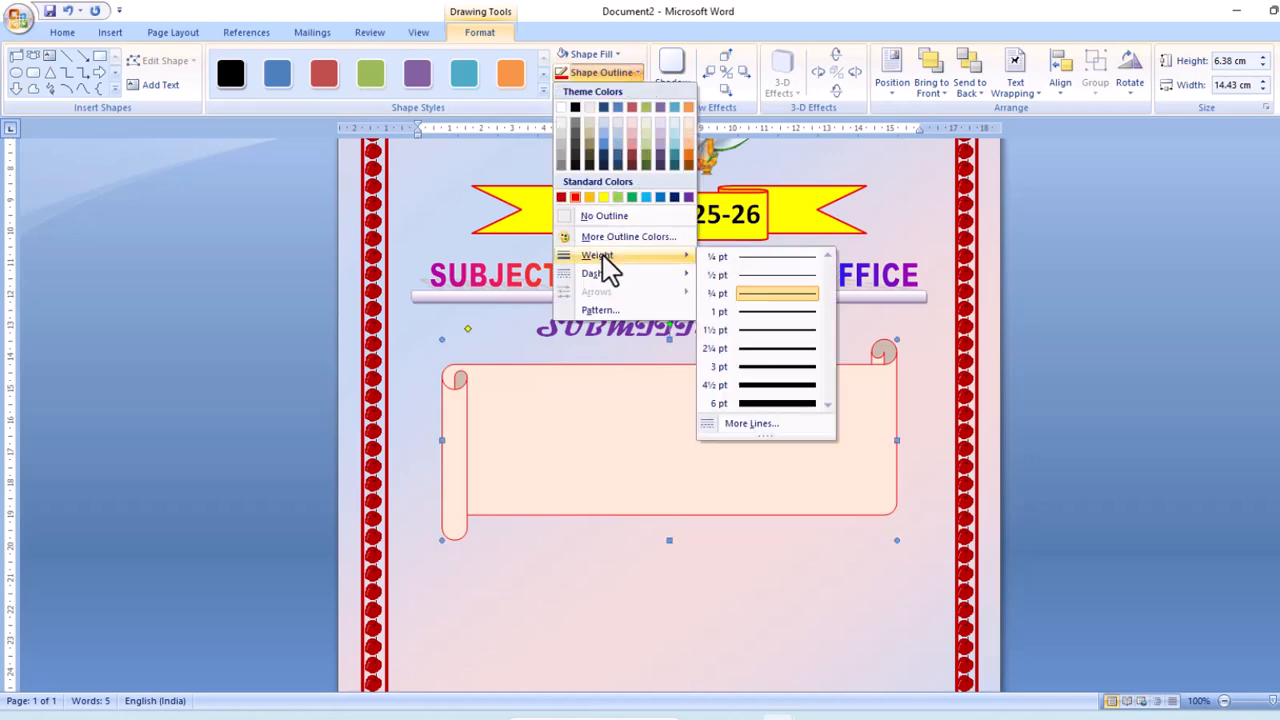
click(767, 352)
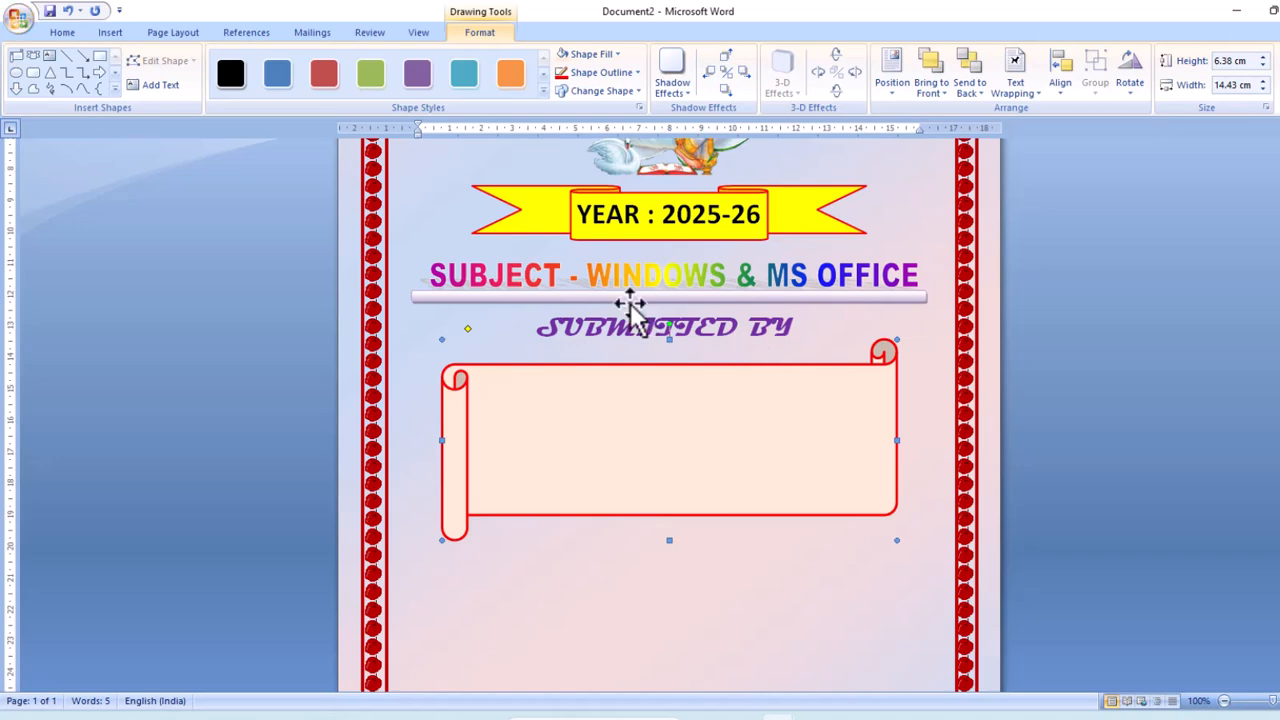
Type the student's NAME, CLASS : DCA and ROLL NO lines inside the scroll.
right_click(545, 403)
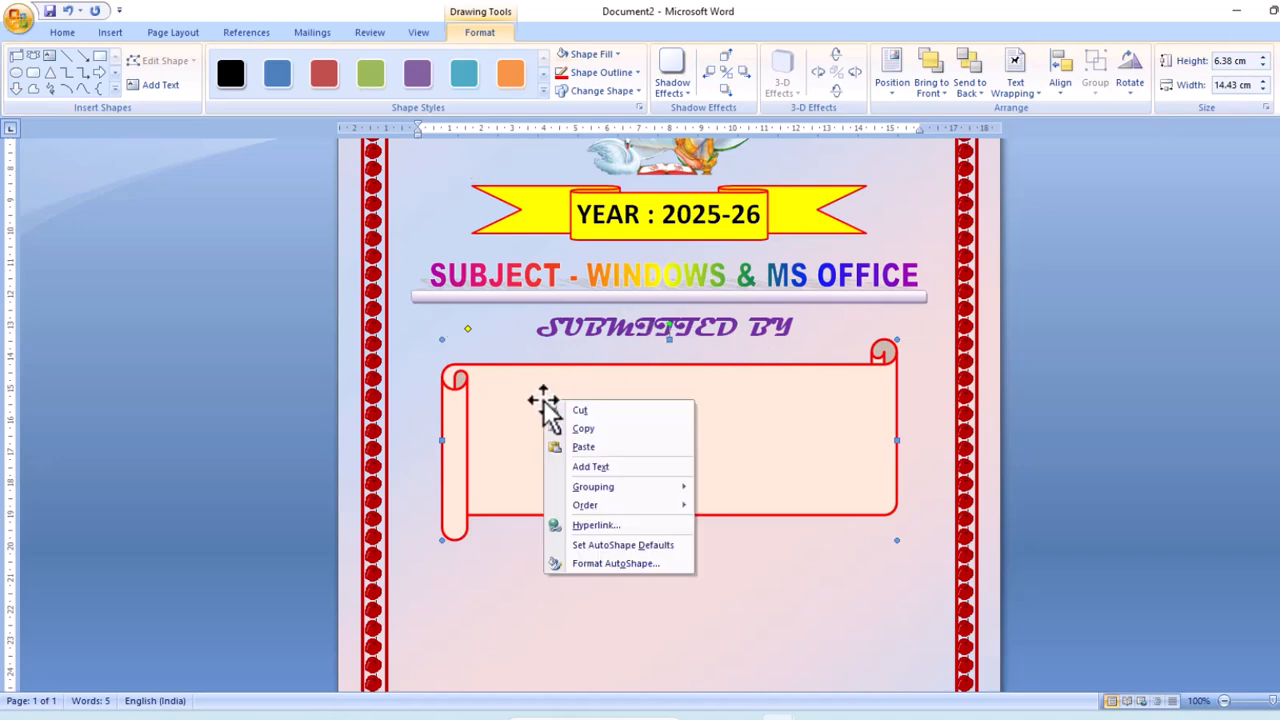
click(572, 466)
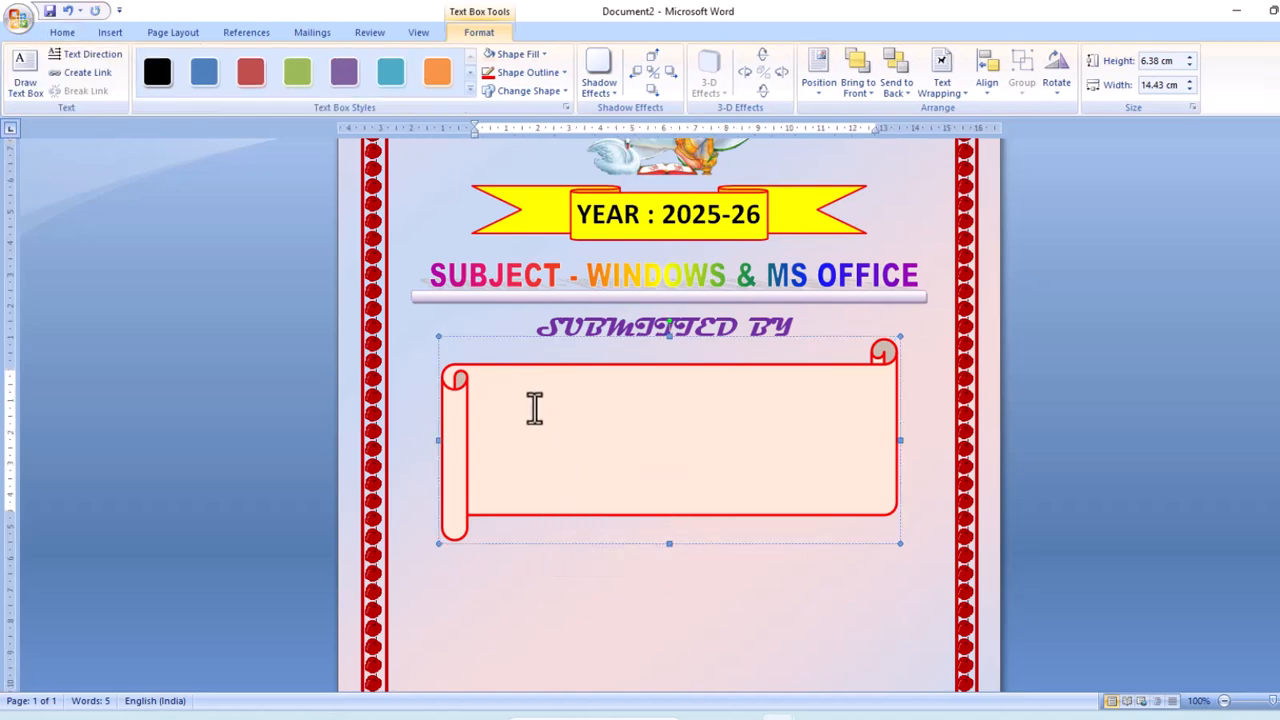
key(Return)
text(CLASS	: DCA)
key(Return)
text(ROLL NO : 12345)
Remove the space after paragraphs for the three detail lines.
drag(686, 491, 474, 409)
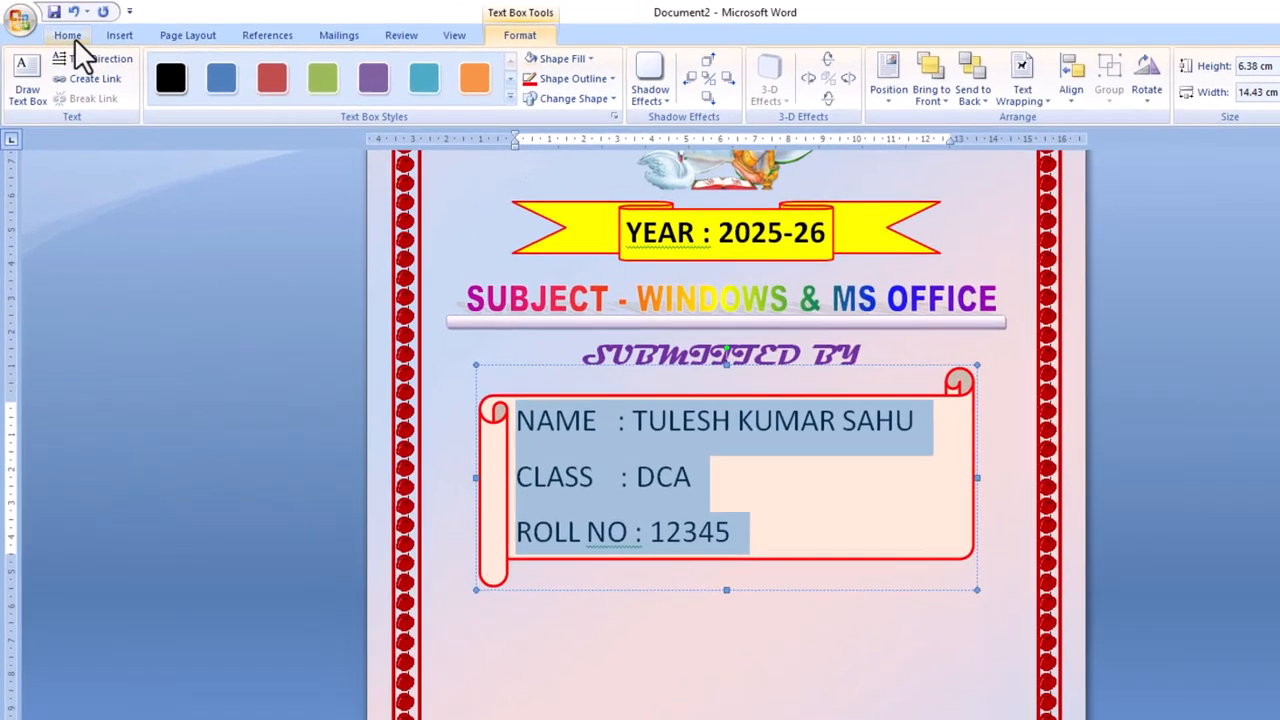
click(62, 30)
click(447, 82)
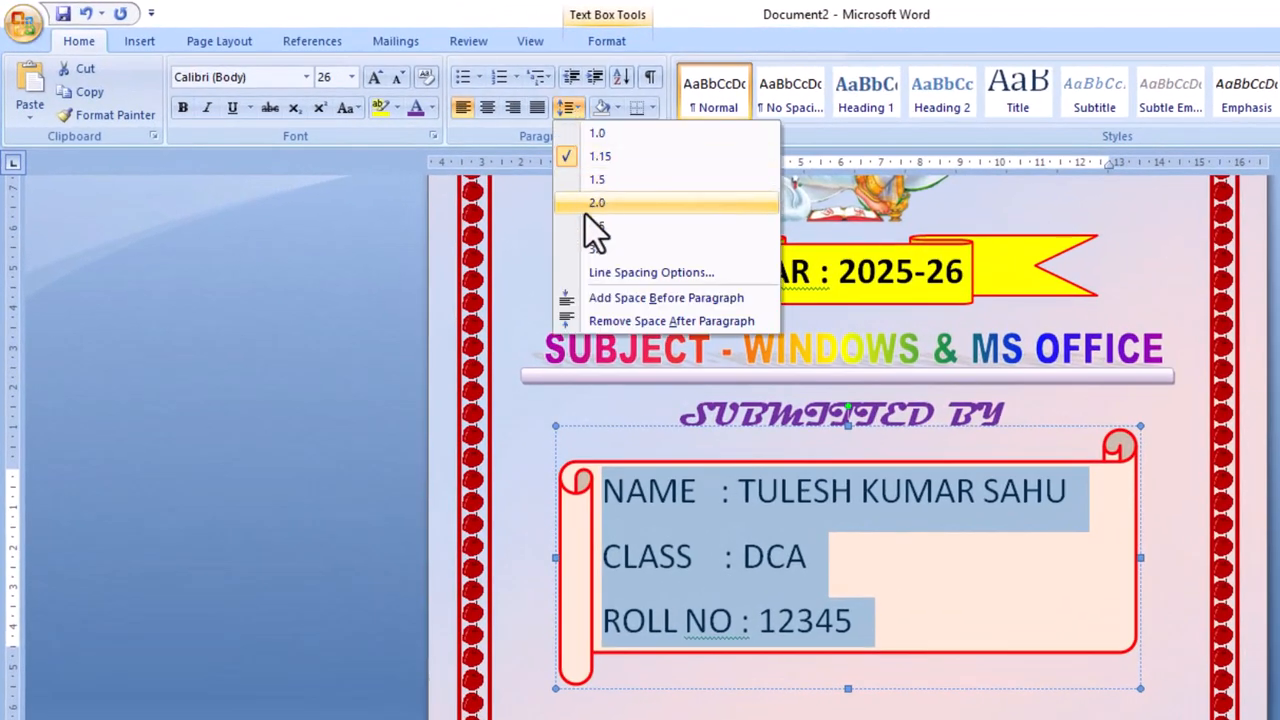
click(614, 323)
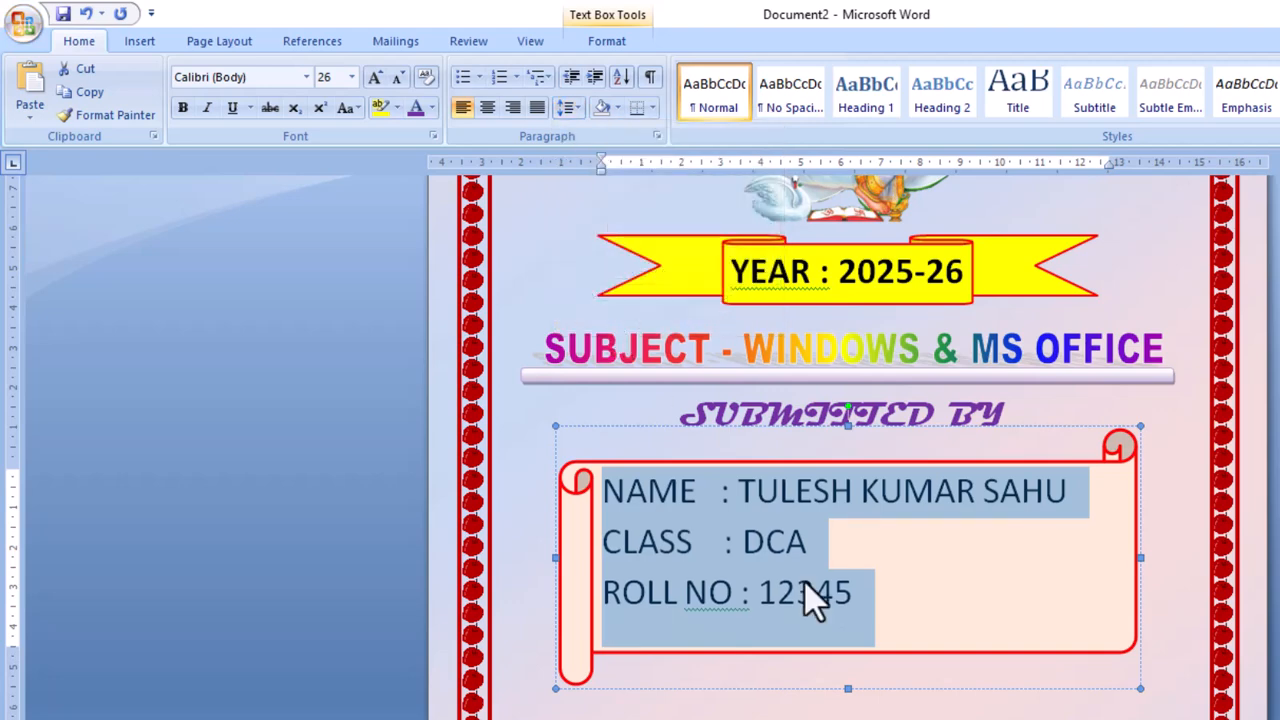
Add an ADDRESS line with the student's address, enlarge the scroll, and bold all four lines.
click(874, 590)
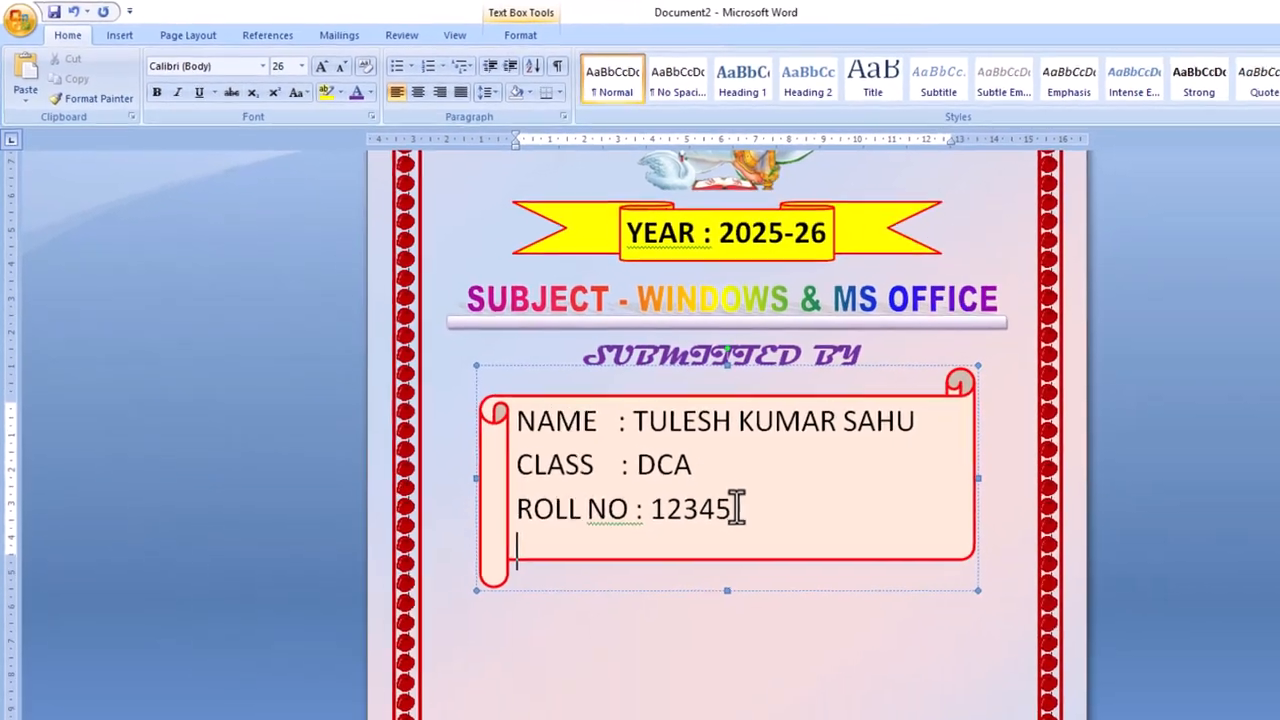
text(ADDRESS : KANHARPUR)
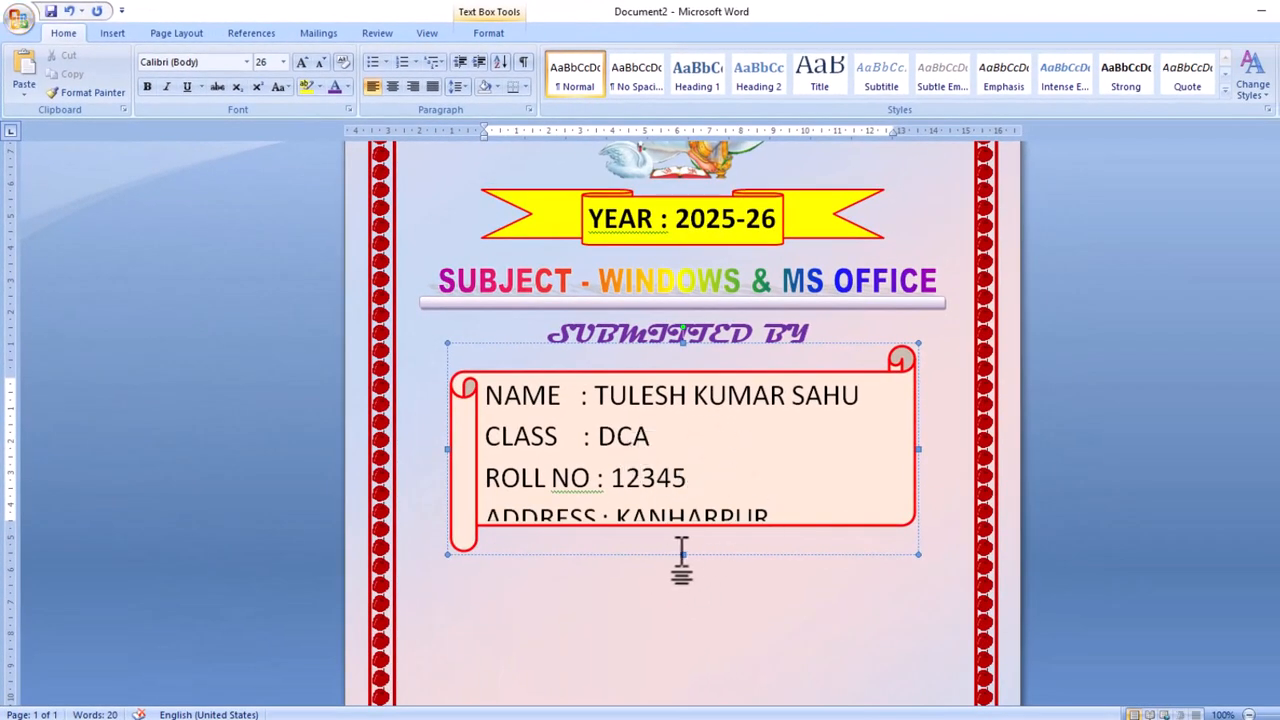
drag(682, 553, 683, 574)
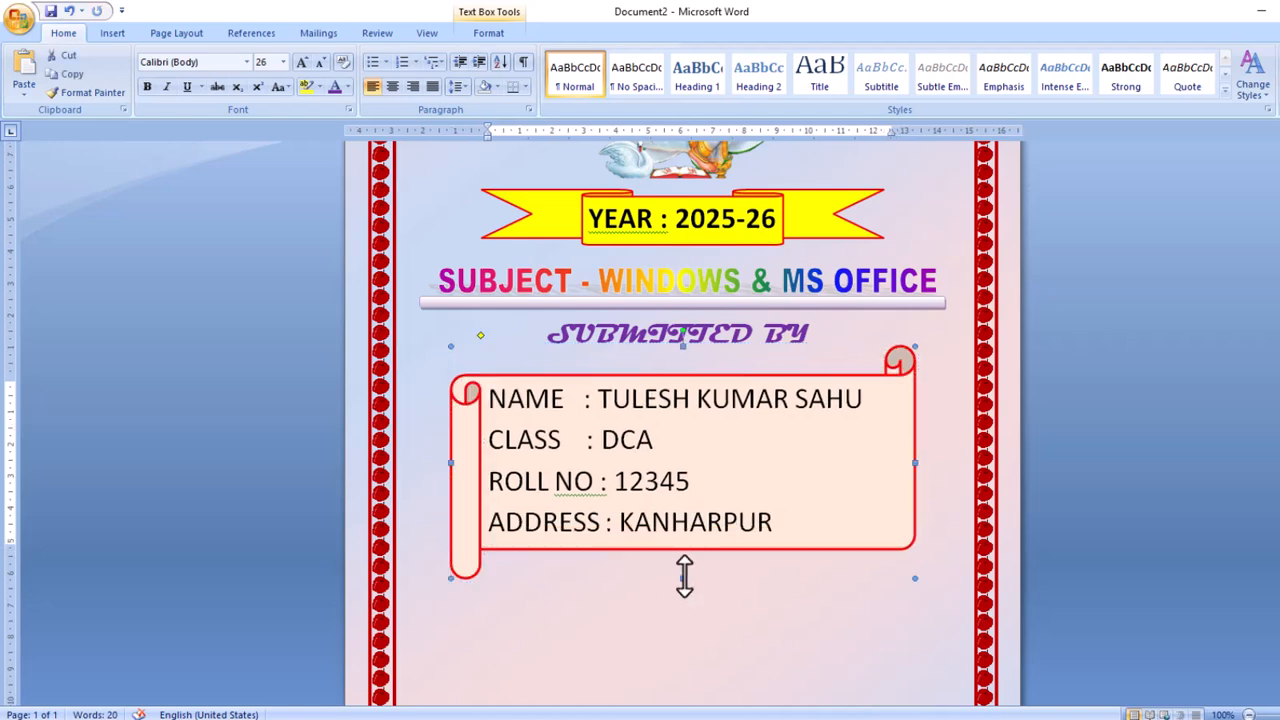
drag(777, 529, 428, 368)
key(ctrl+b)
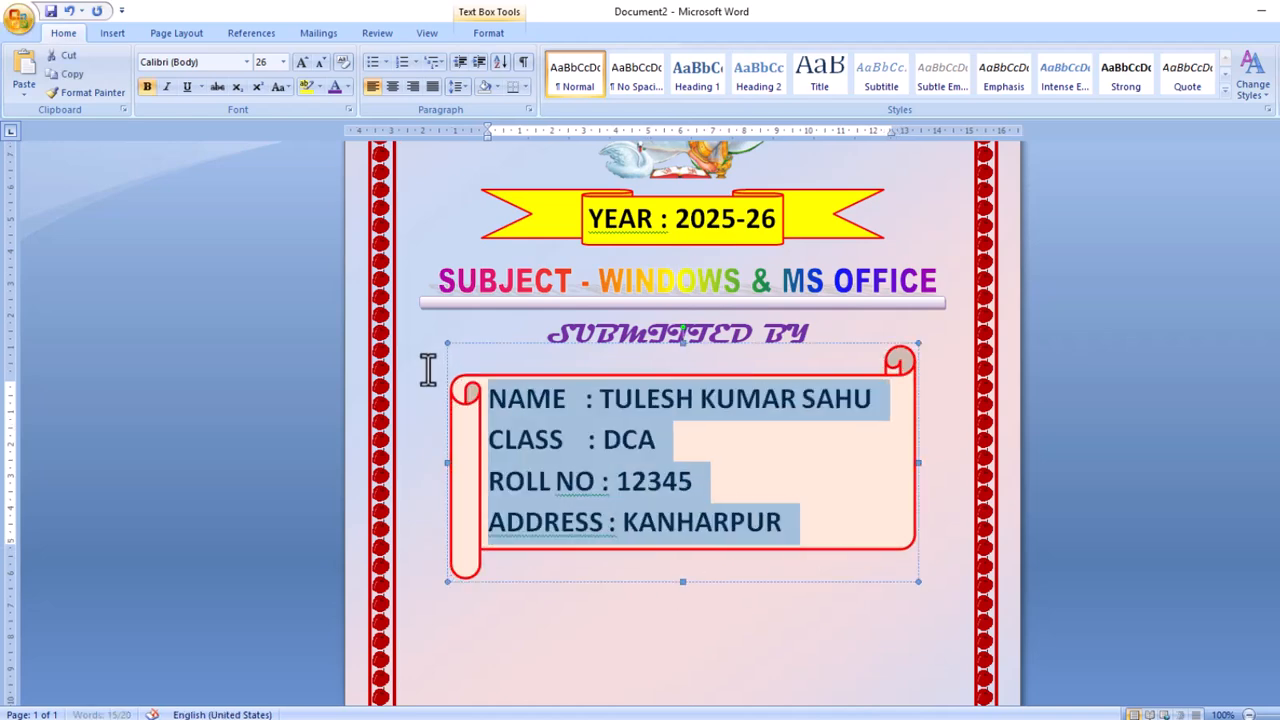
click(563, 620)
scroll(555, 580, up, 5)
scroll(597, 491, down, 5)
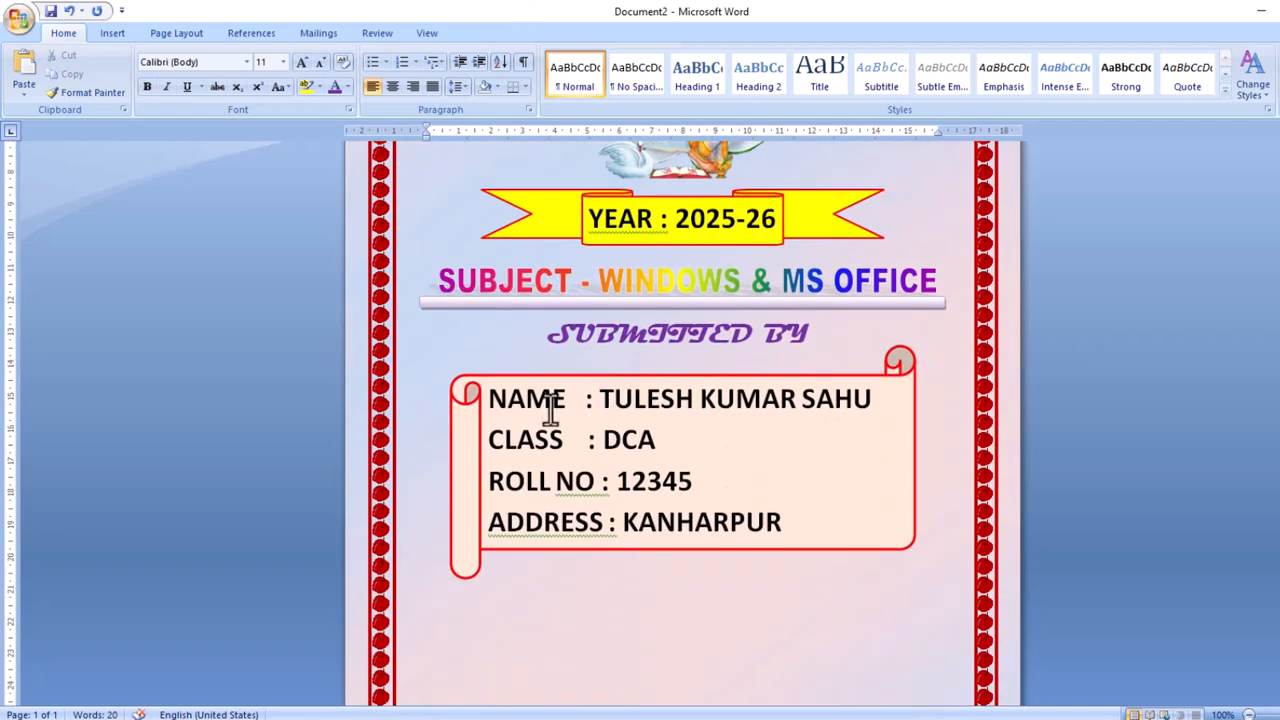
scroll(662, 388, down, 1)
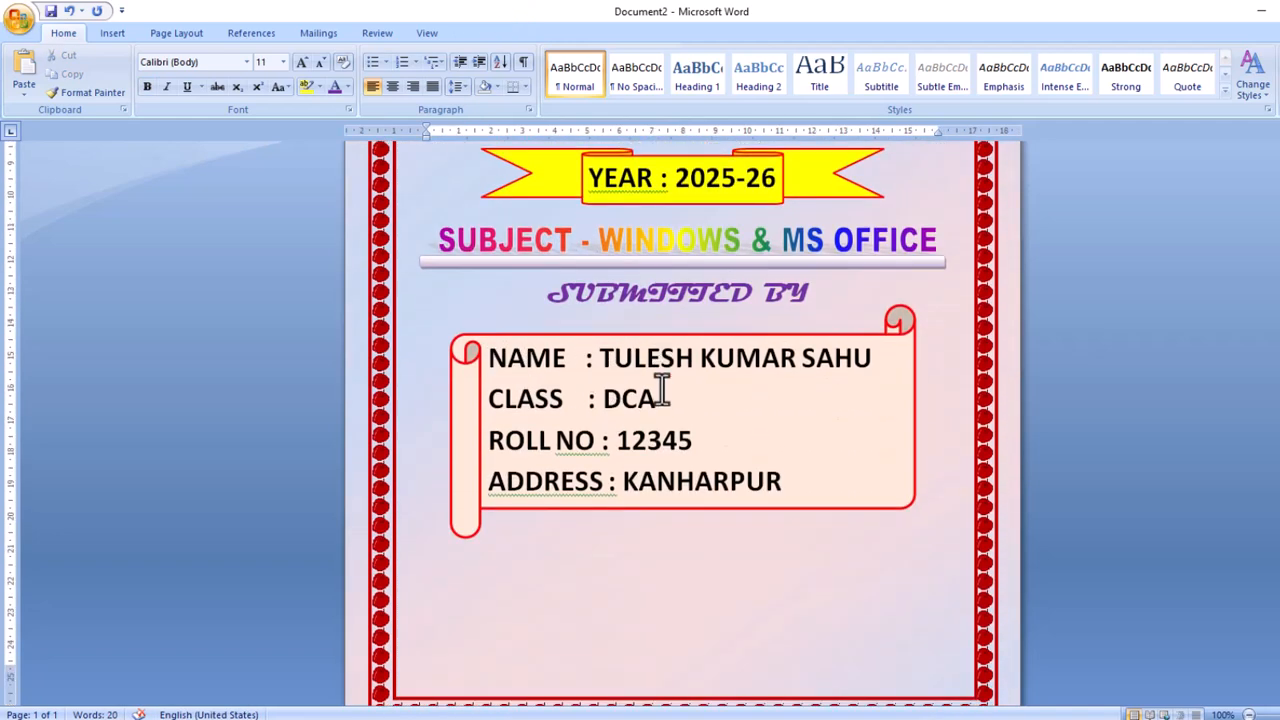
scroll(662, 388, down, 1)
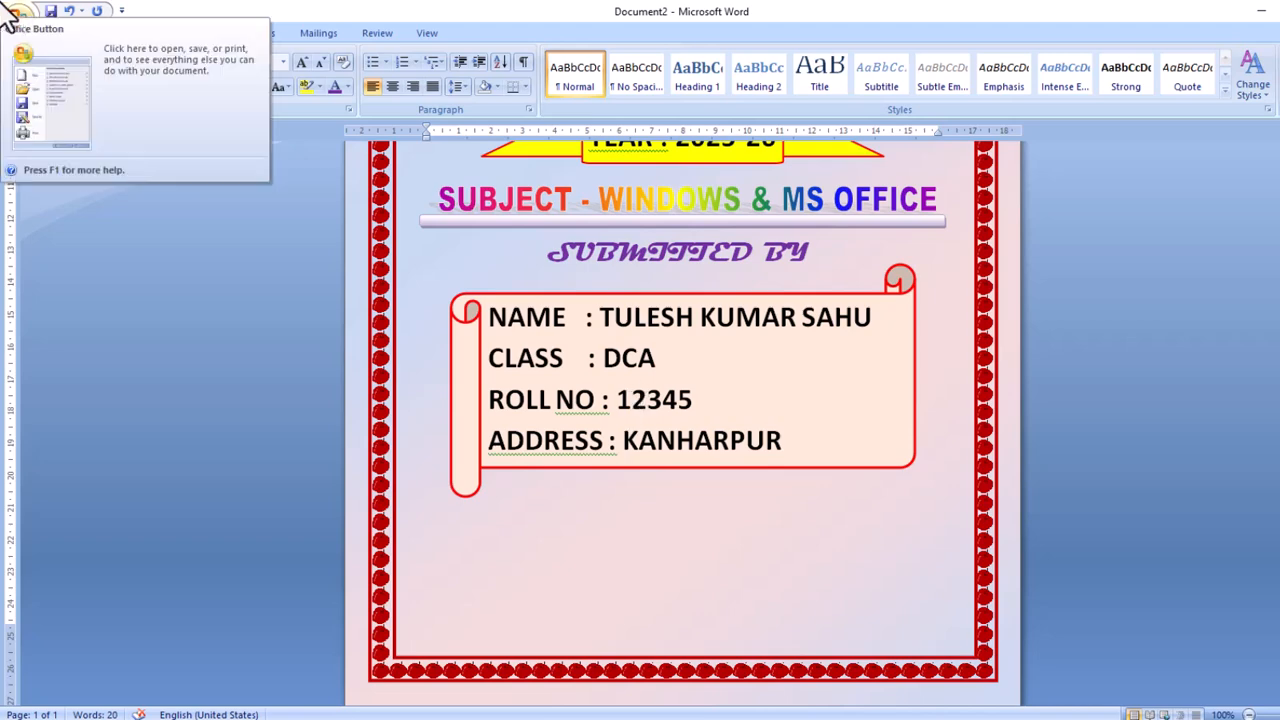
Insert a GUIDED BY WordArt line with the guide's name, fill it dark blue, and apply a Warp shape.
click(112, 34)
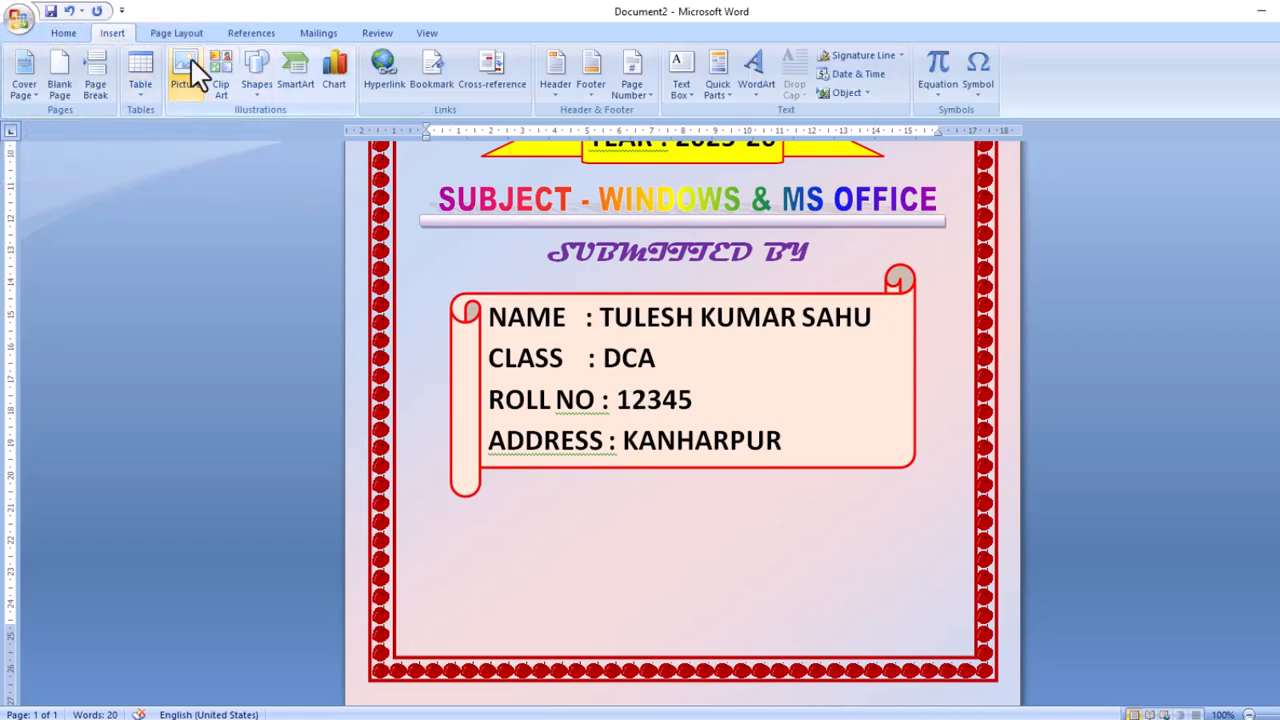
click(756, 70)
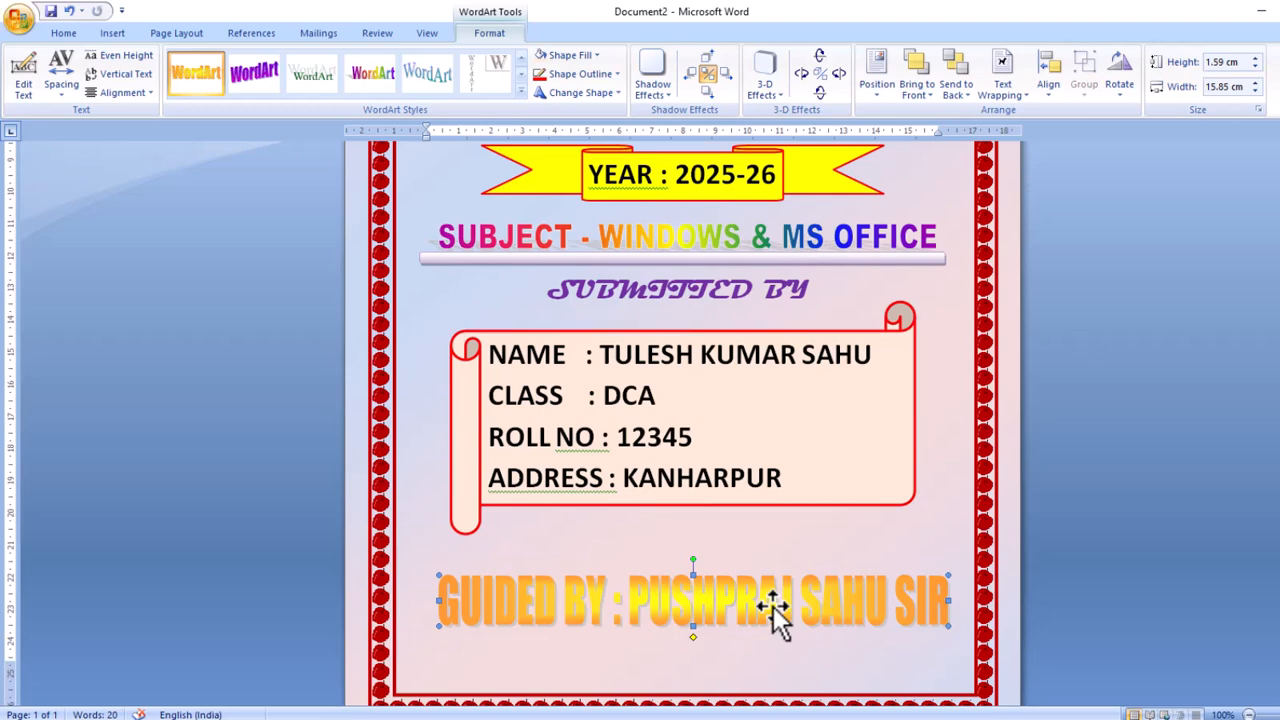
click(596, 56)
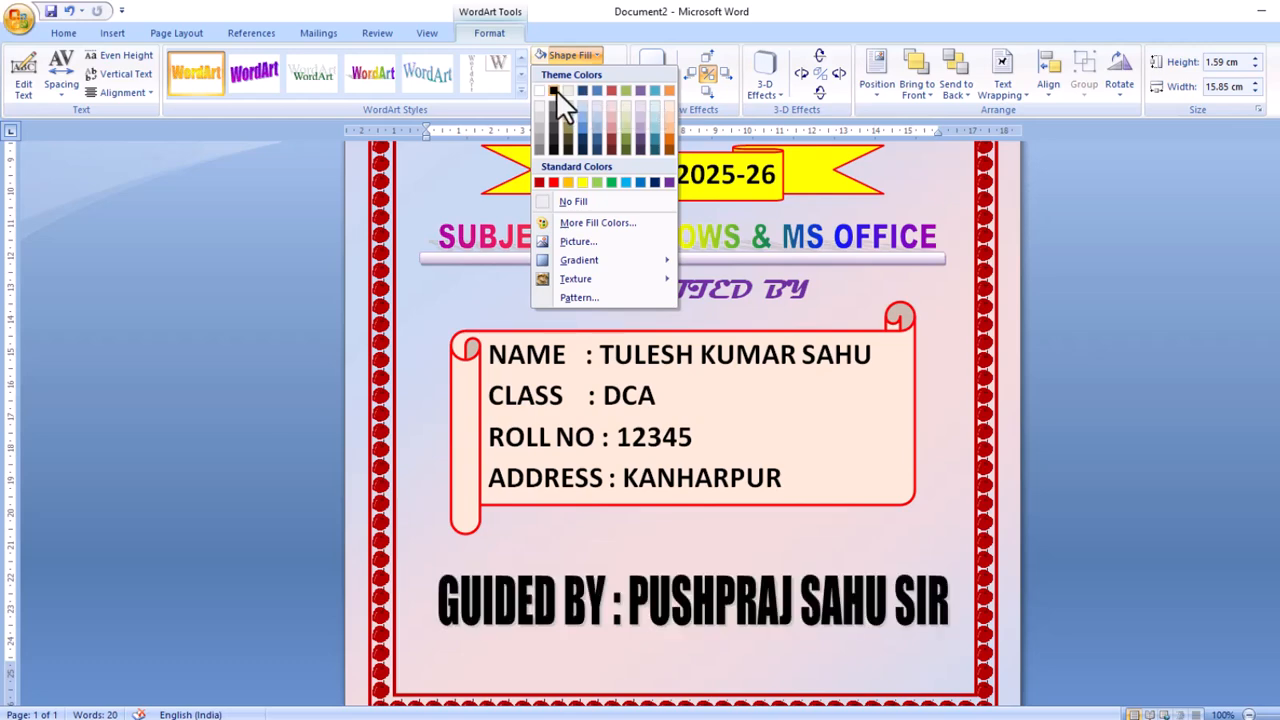
click(583, 138)
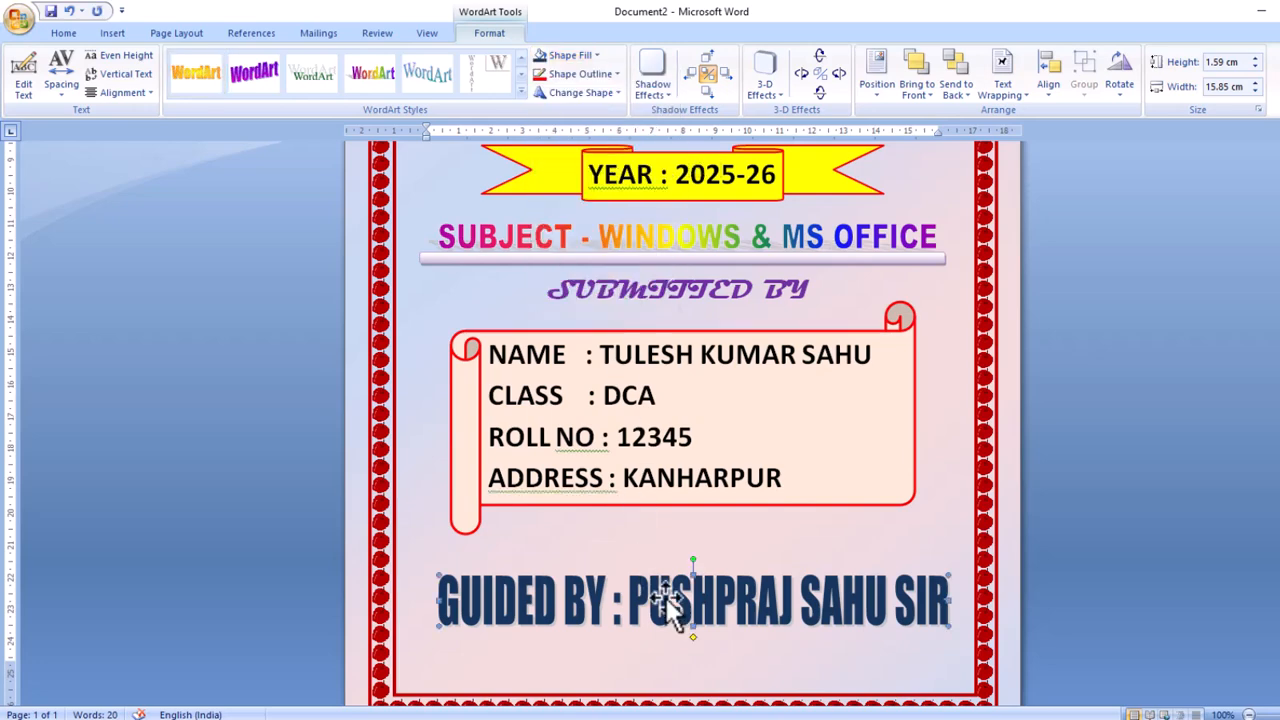
click(613, 94)
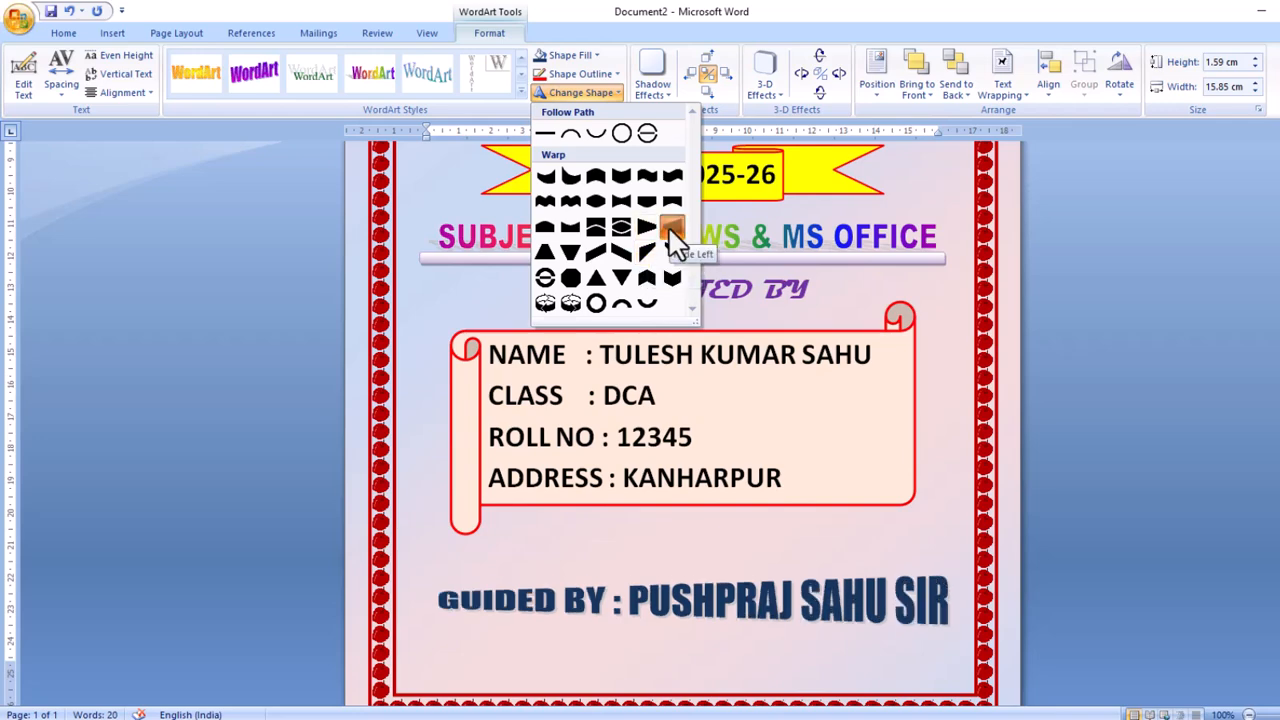
click(668, 226)
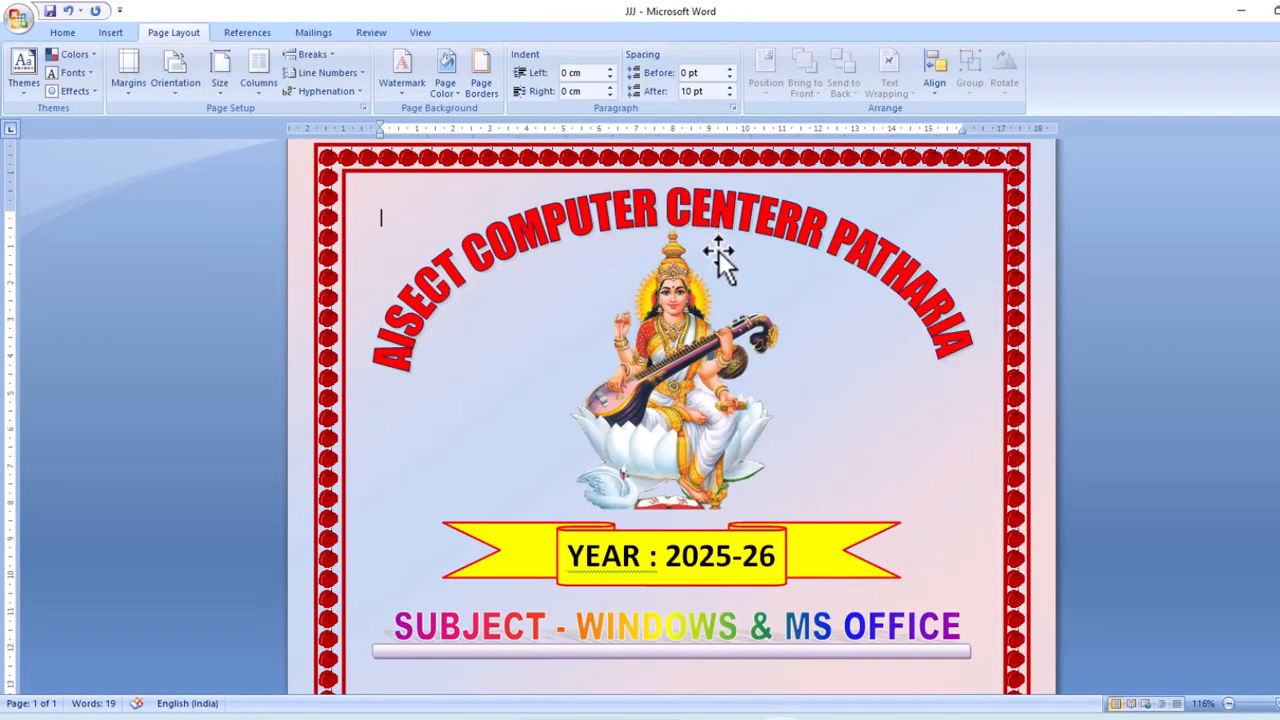
Review the finished front page and open the Print dialog with Ctrl+P.
scroll(718, 250, down, 10)
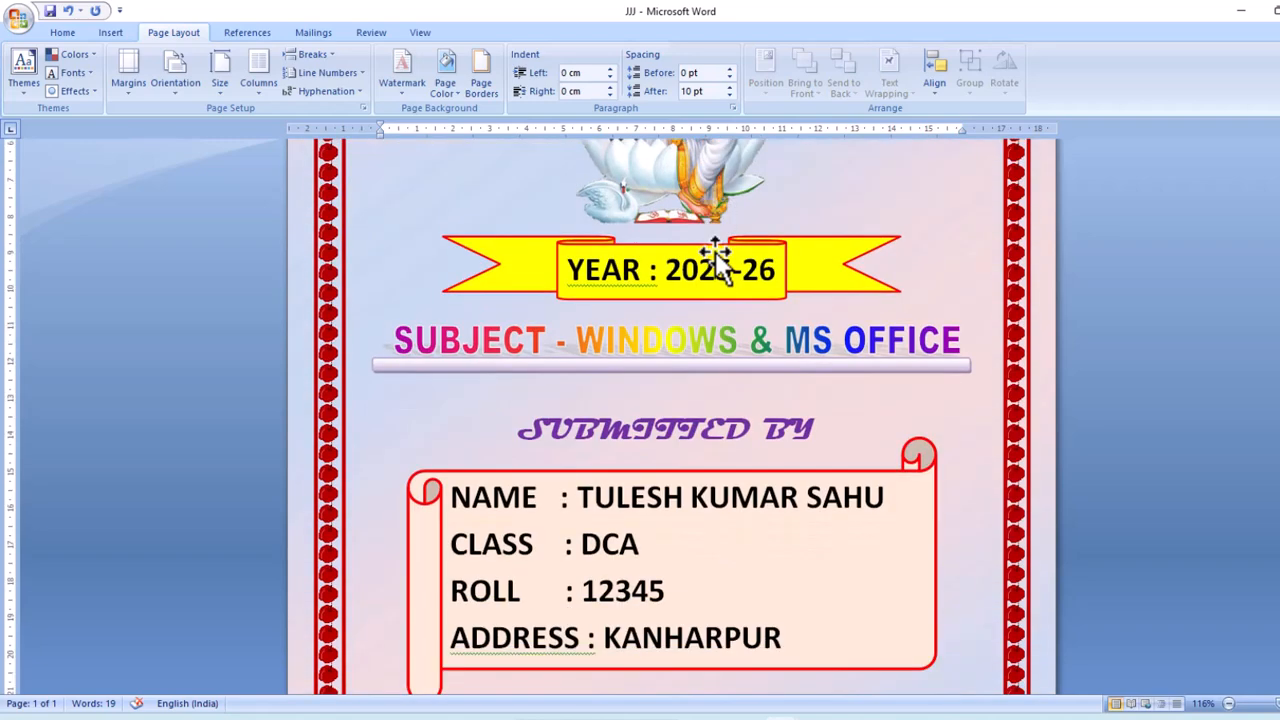
scroll(713, 251, up, 10)
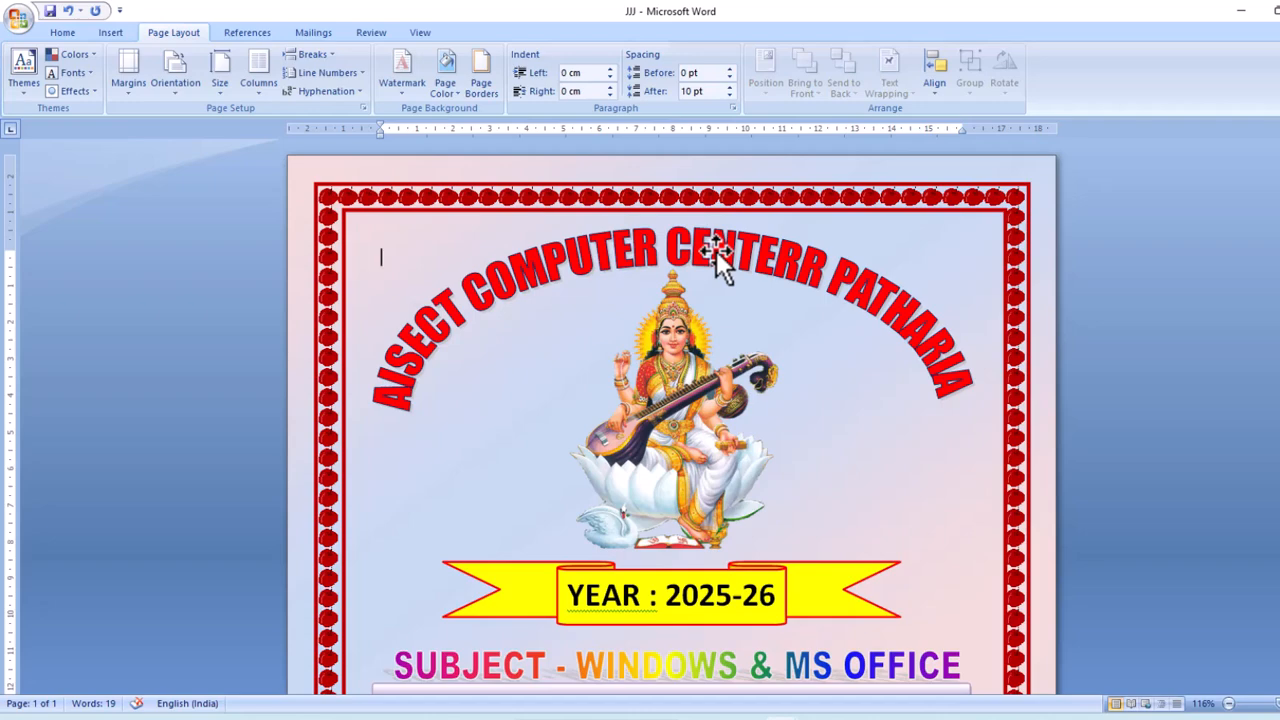
key(ctrl+p)
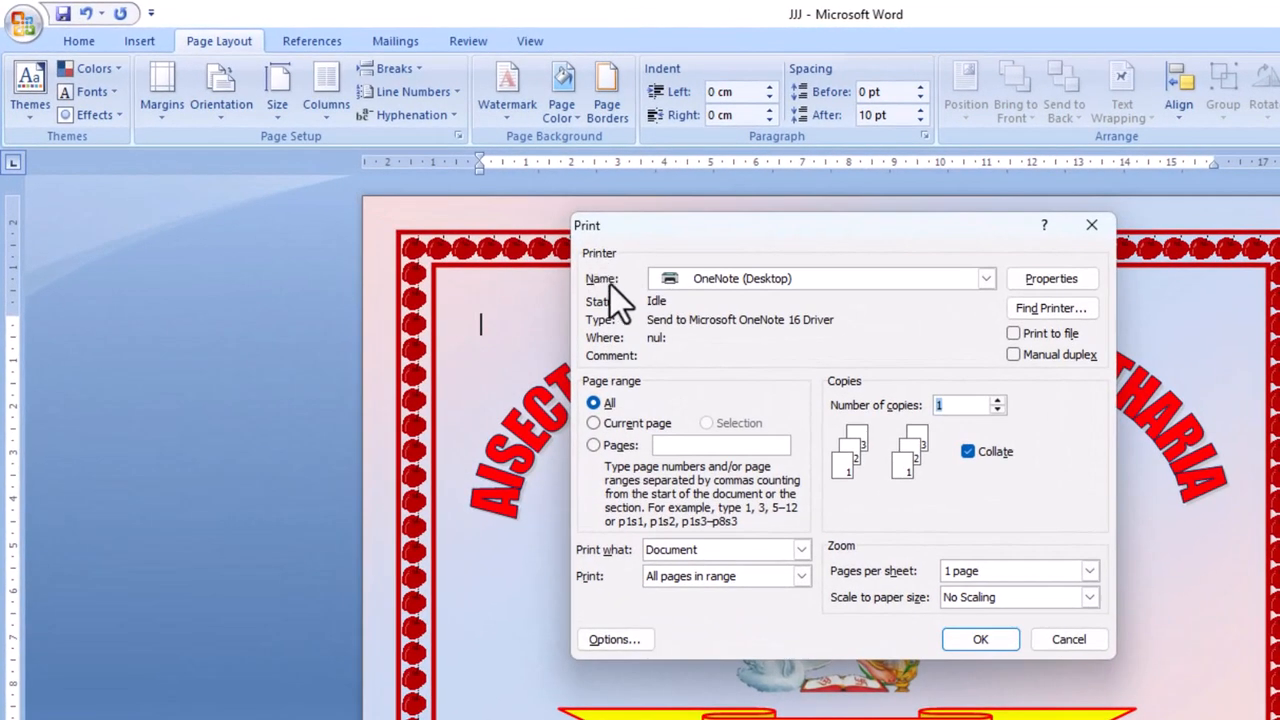
Select the Canon G2010 series printer and set the page range to page 1.
click(986, 278)
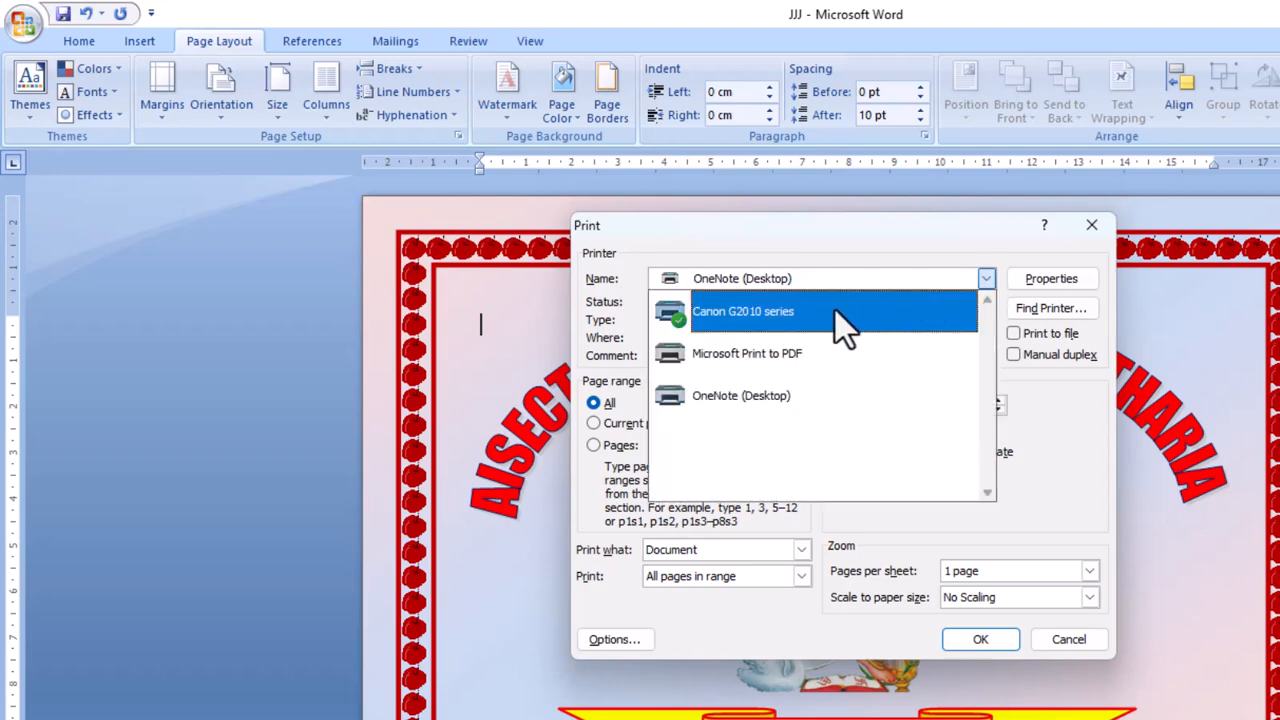
click(834, 310)
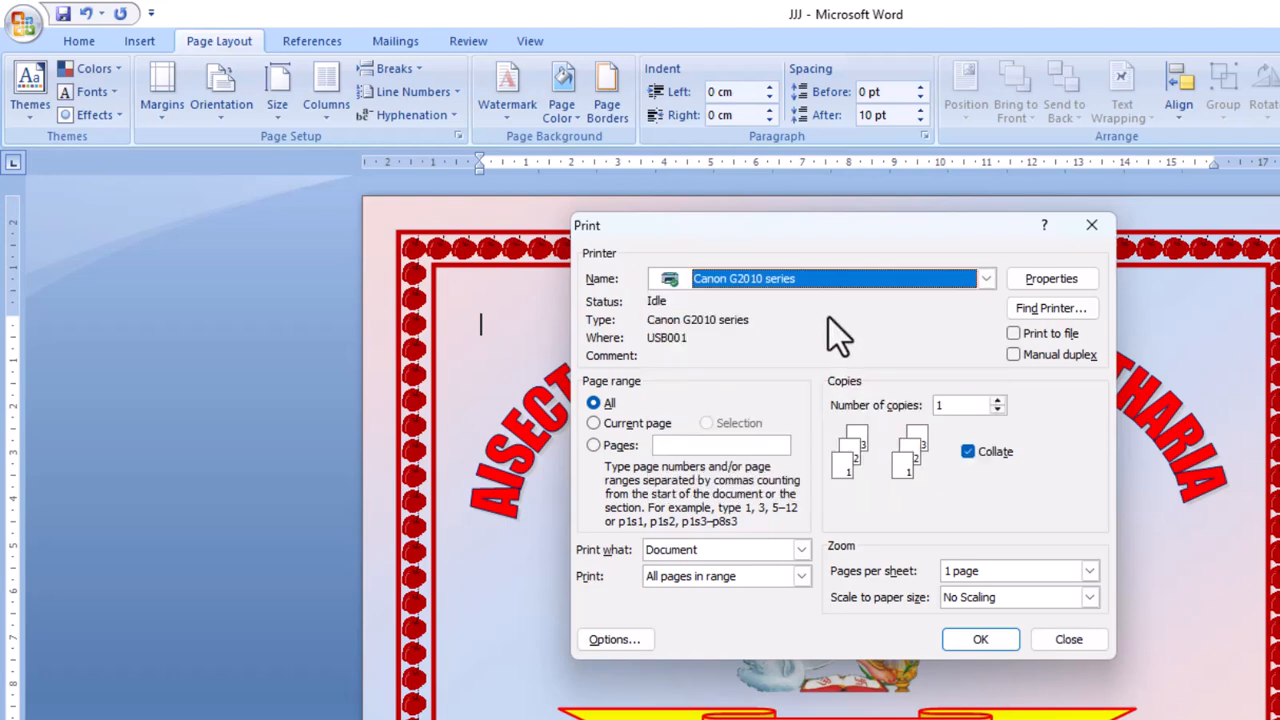
click(619, 426)
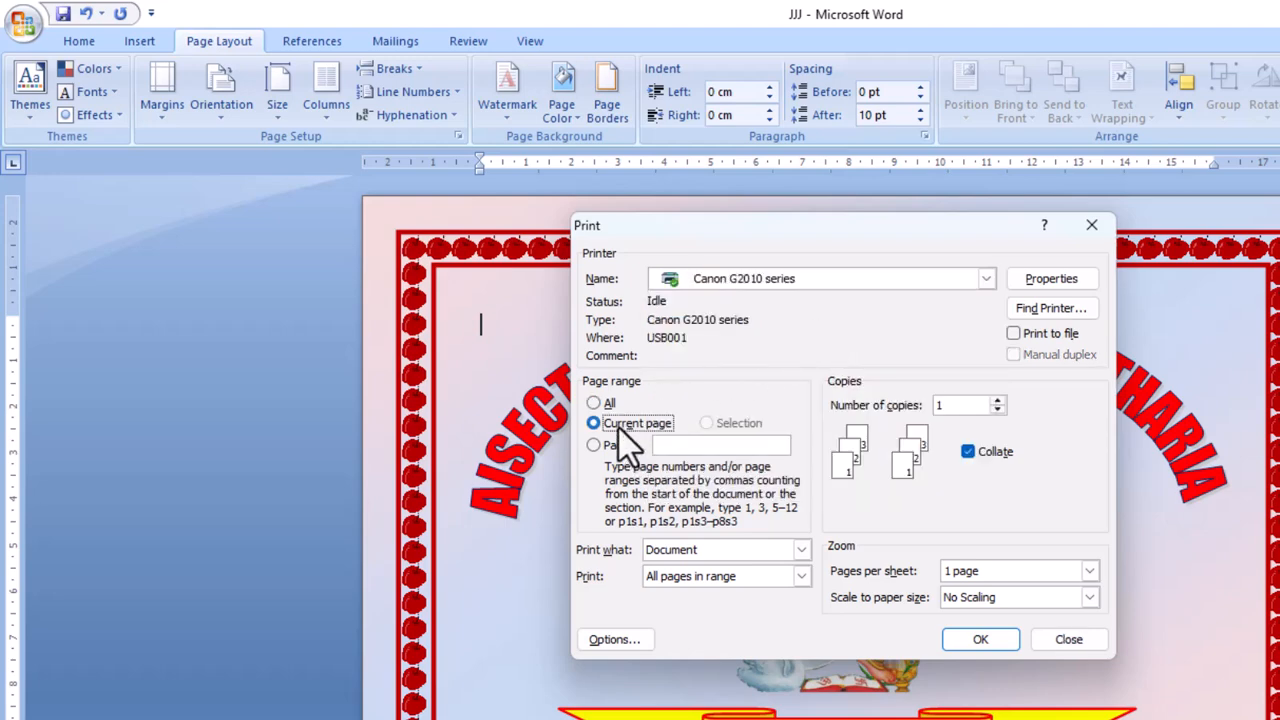
click(621, 444)
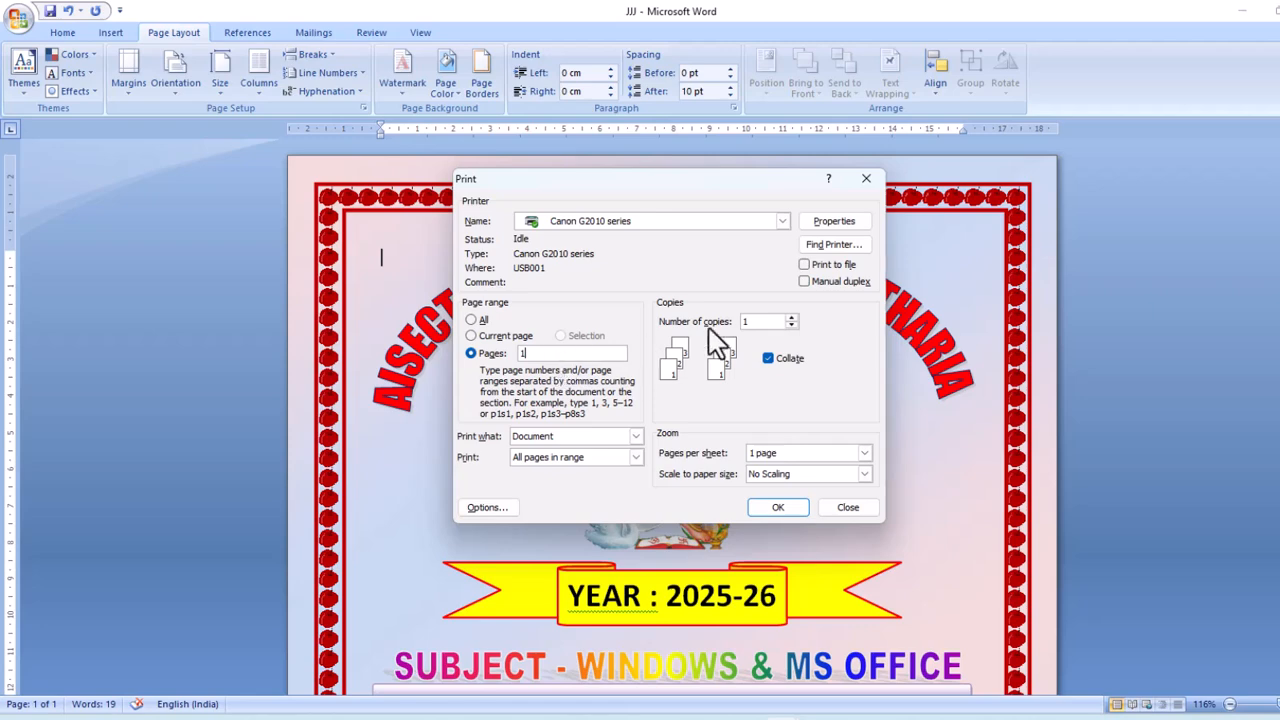
Keep A4 paper size in the Canon printer properties, then print the front page.
click(836, 226)
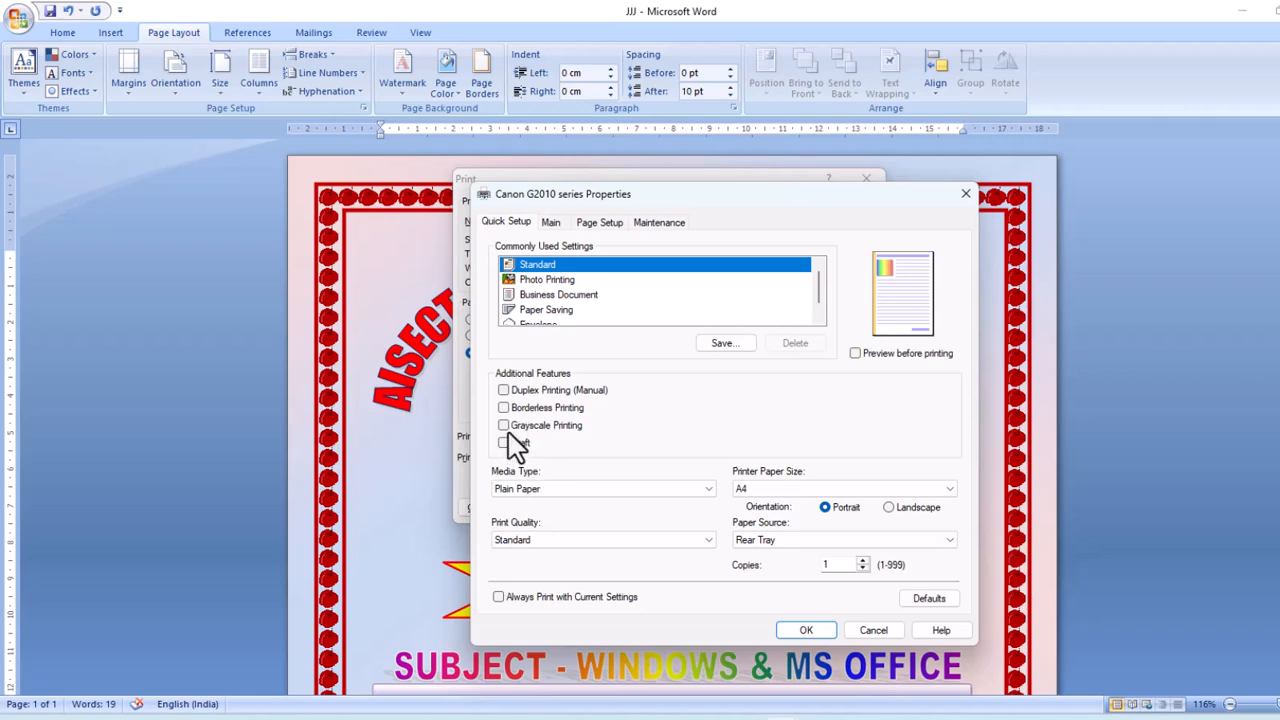
click(505, 428)
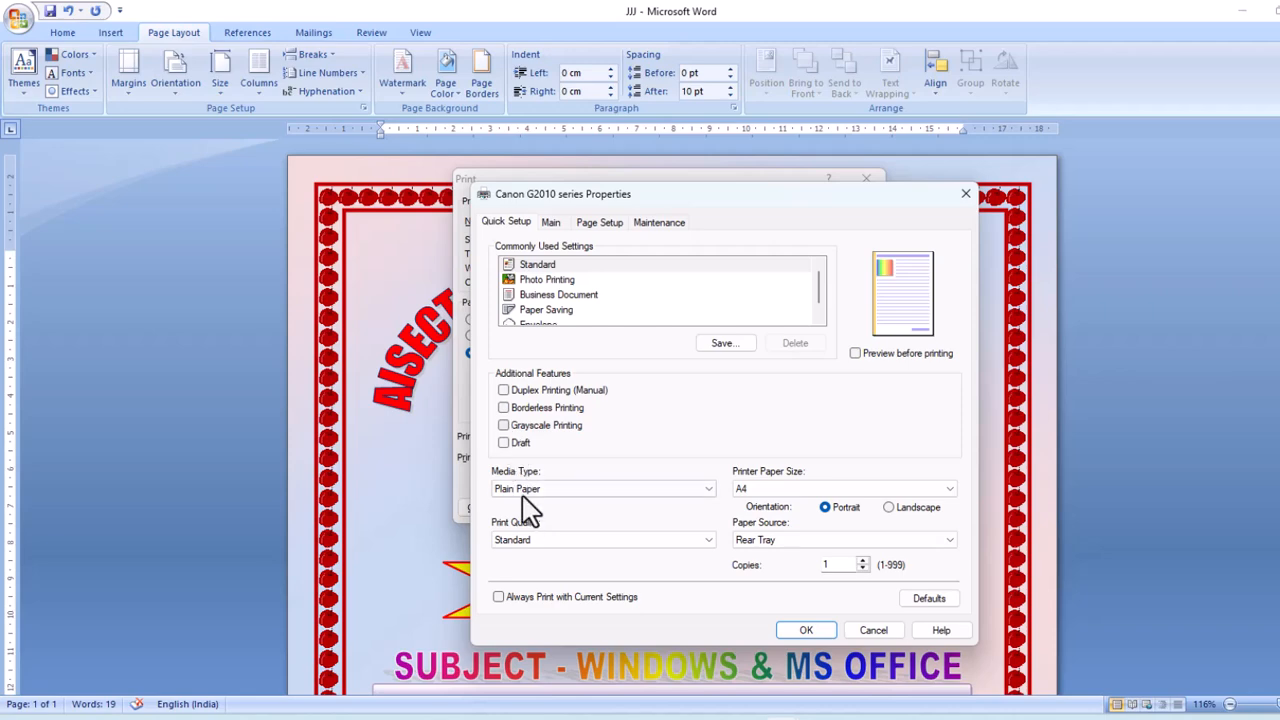
click(762, 492)
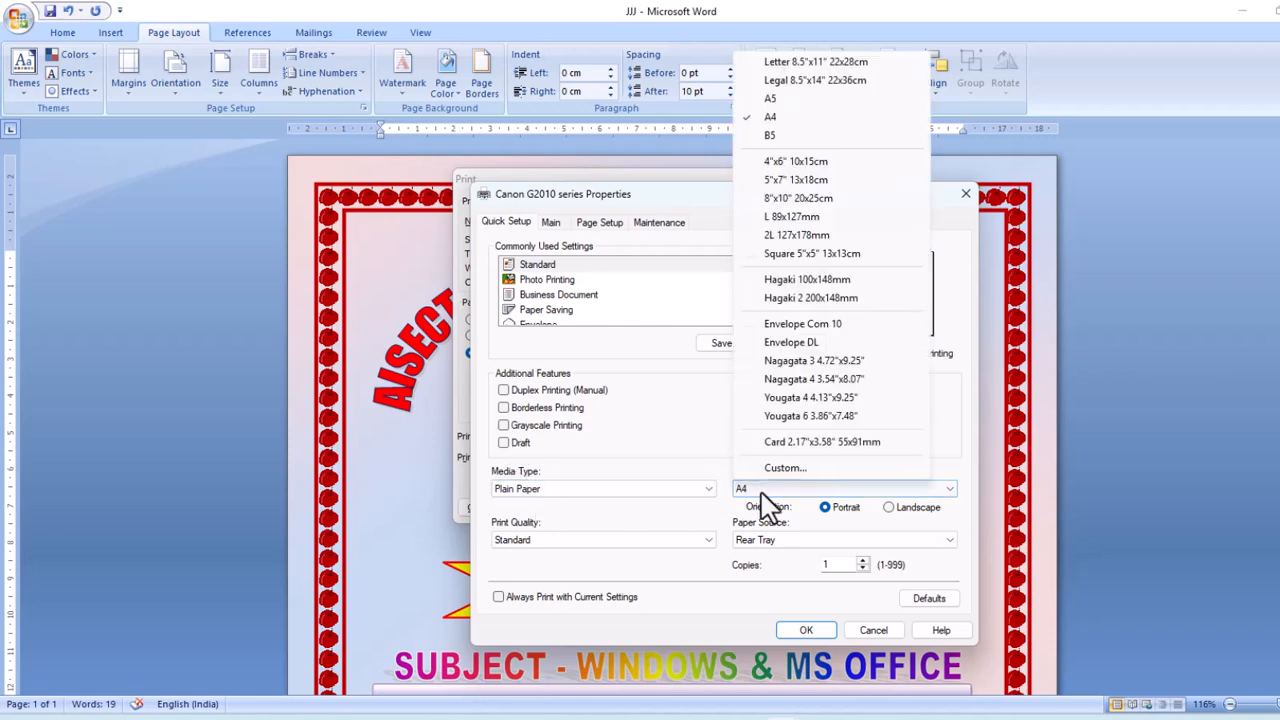
click(815, 118)
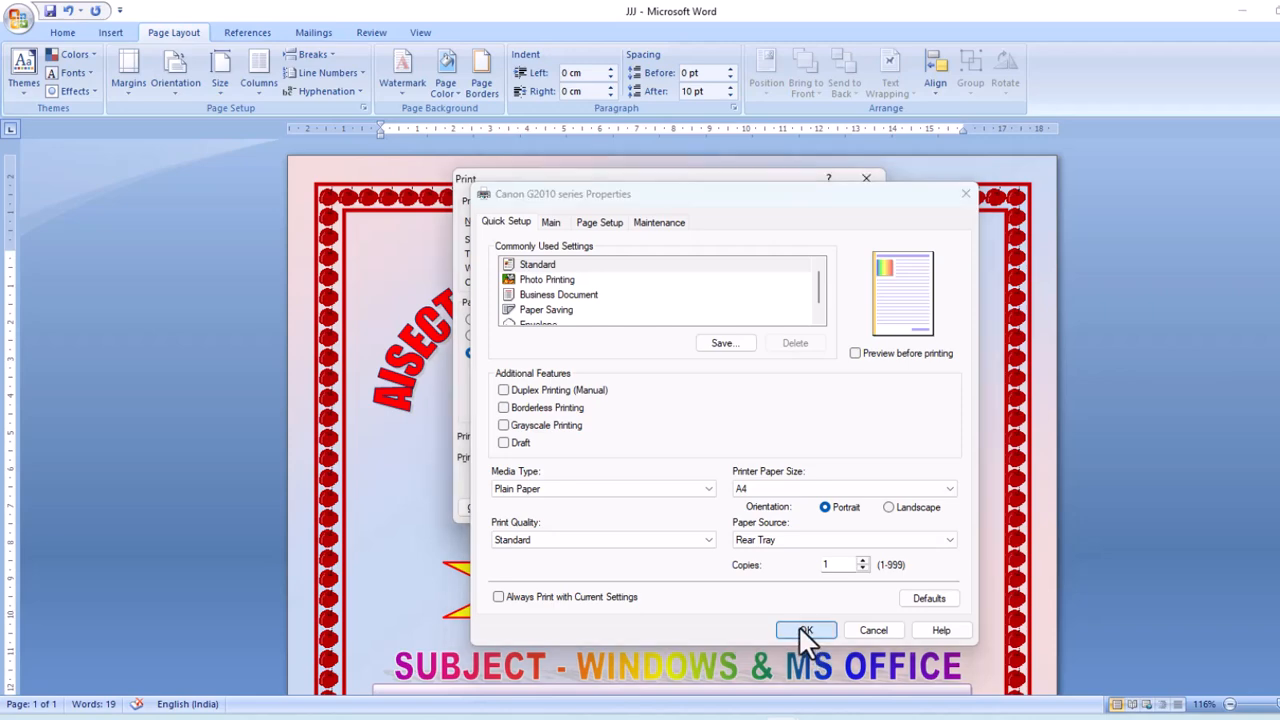
click(805, 632)
click(778, 507)
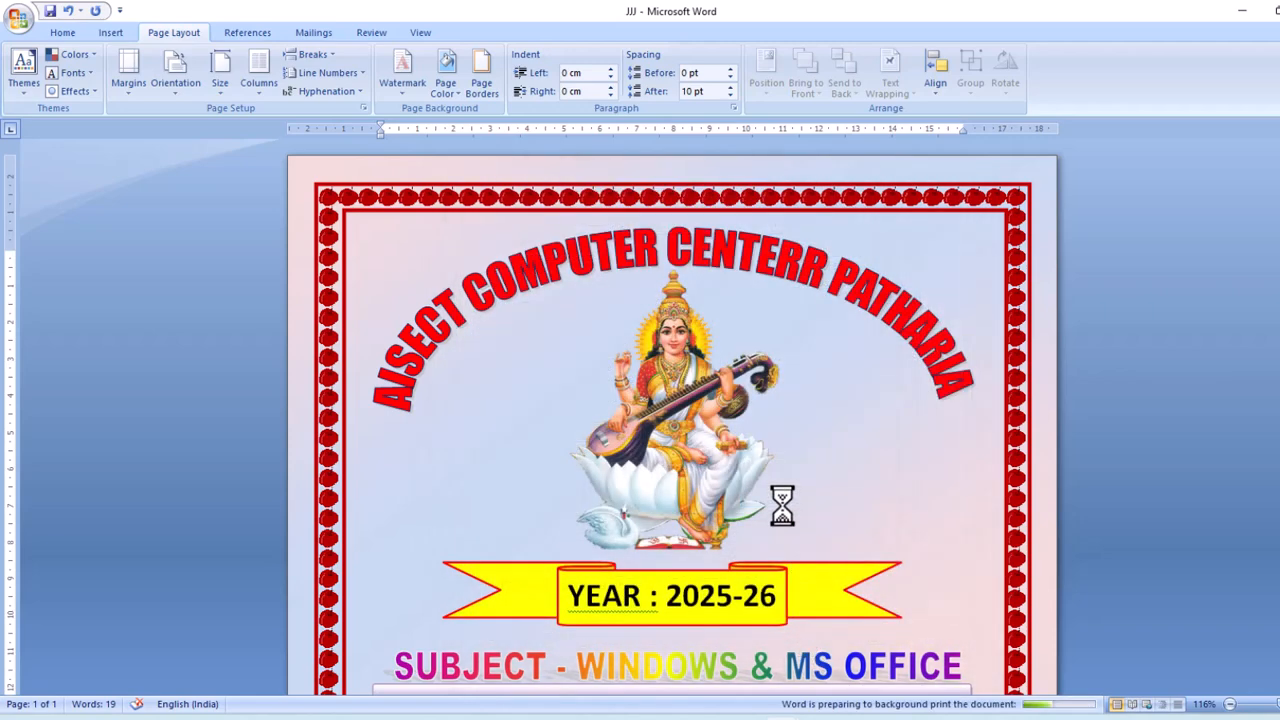